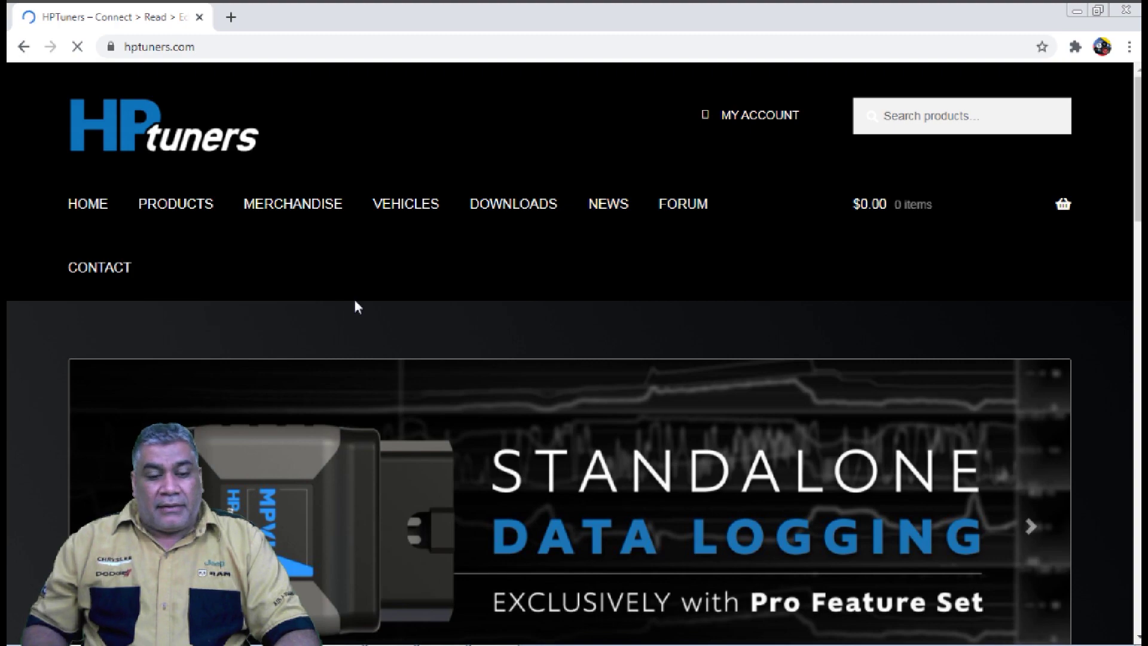
Step: Open the HP Tuners My Account login page from MY ACCOUNT in the site header
{"action": "scroll", "coordinate": [356, 305], "scroll_direction": "down", "scroll_amount": 8}
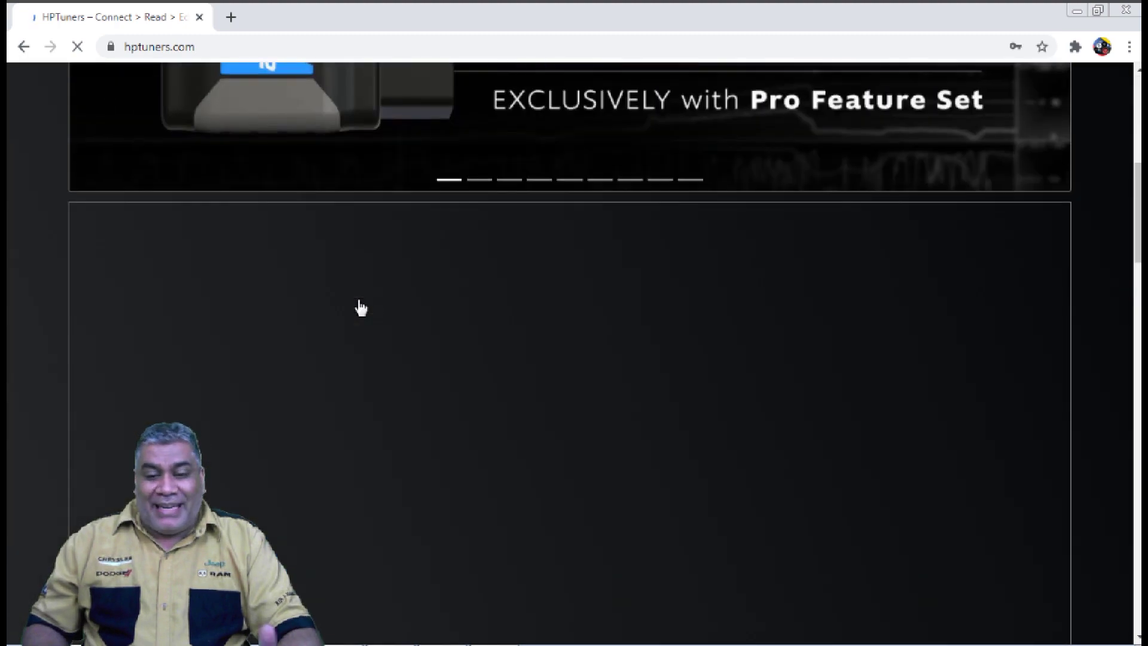
{"action": "scroll", "coordinate": [361, 308], "scroll_direction": "up", "scroll_amount": 9}
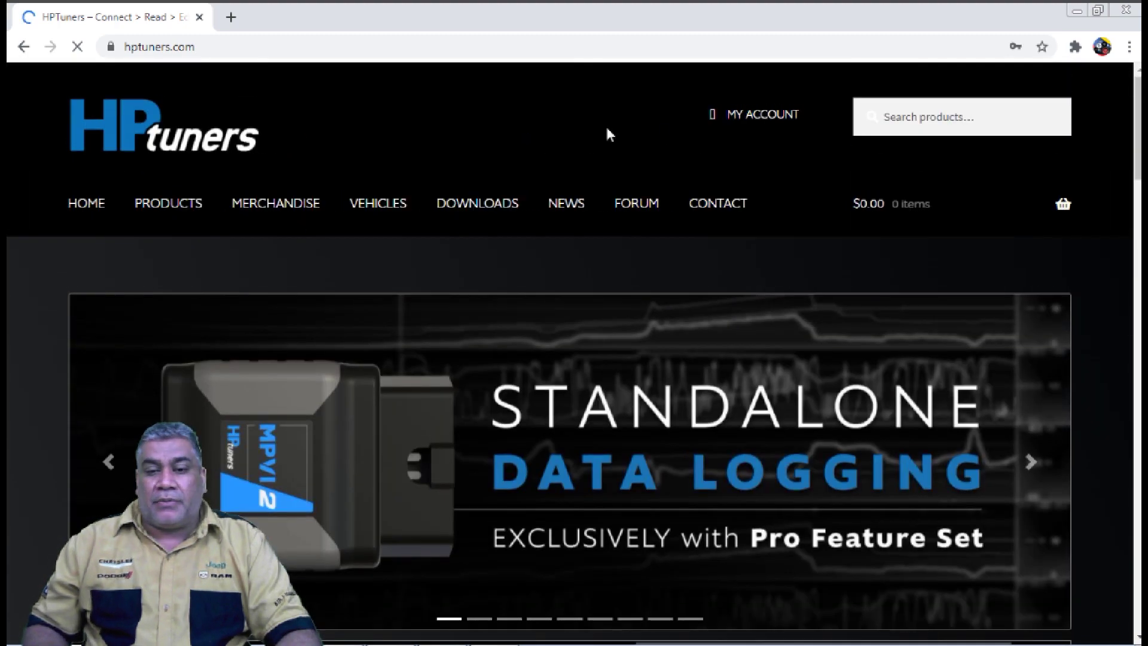
{"action": "left_click", "coordinate": [775, 119]}
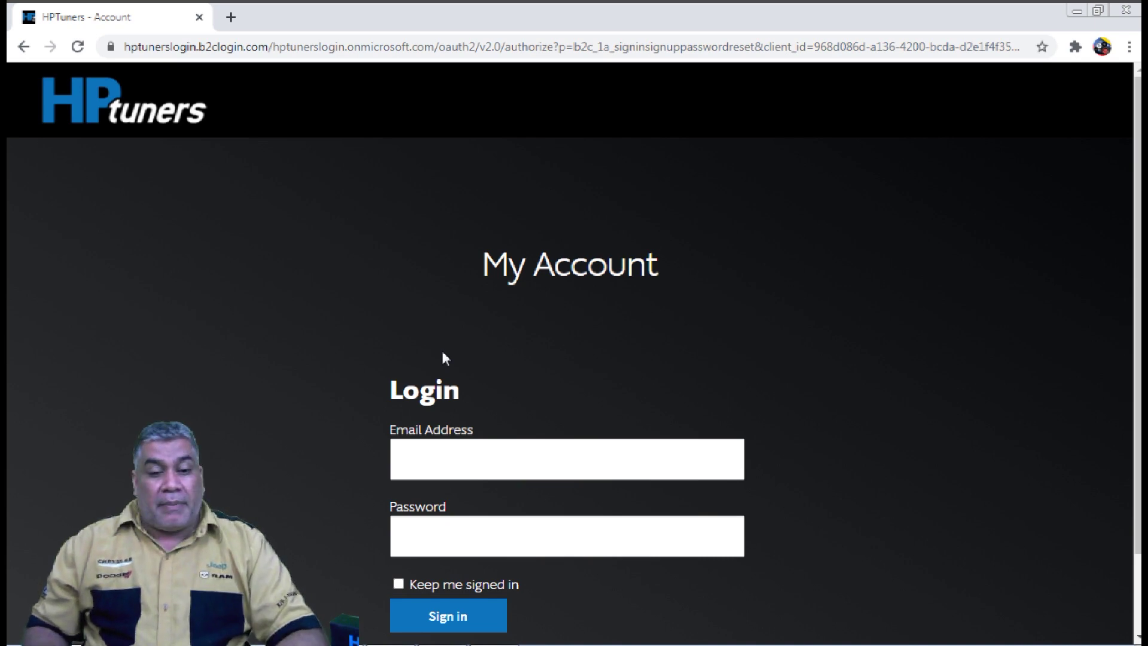
Step: Switch from the login form to the Sign Up form with 'Sign up now'
{"action": "scroll", "coordinate": [442, 359], "scroll_direction": "down", "scroll_amount": 3}
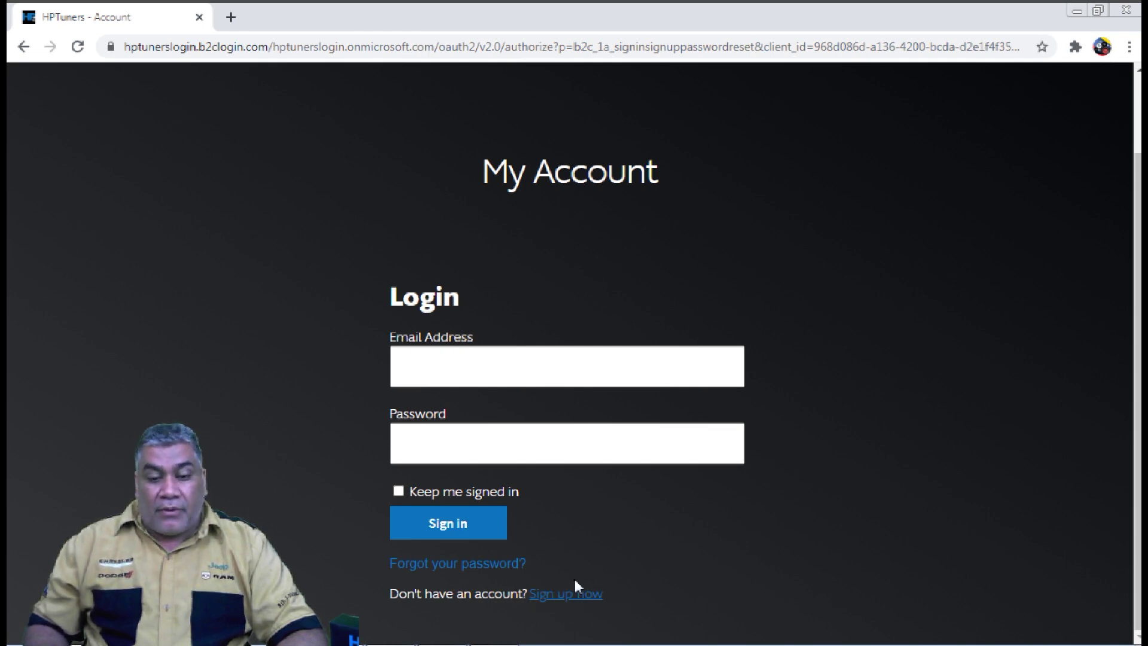
{"action": "left_click", "coordinate": [576, 594]}
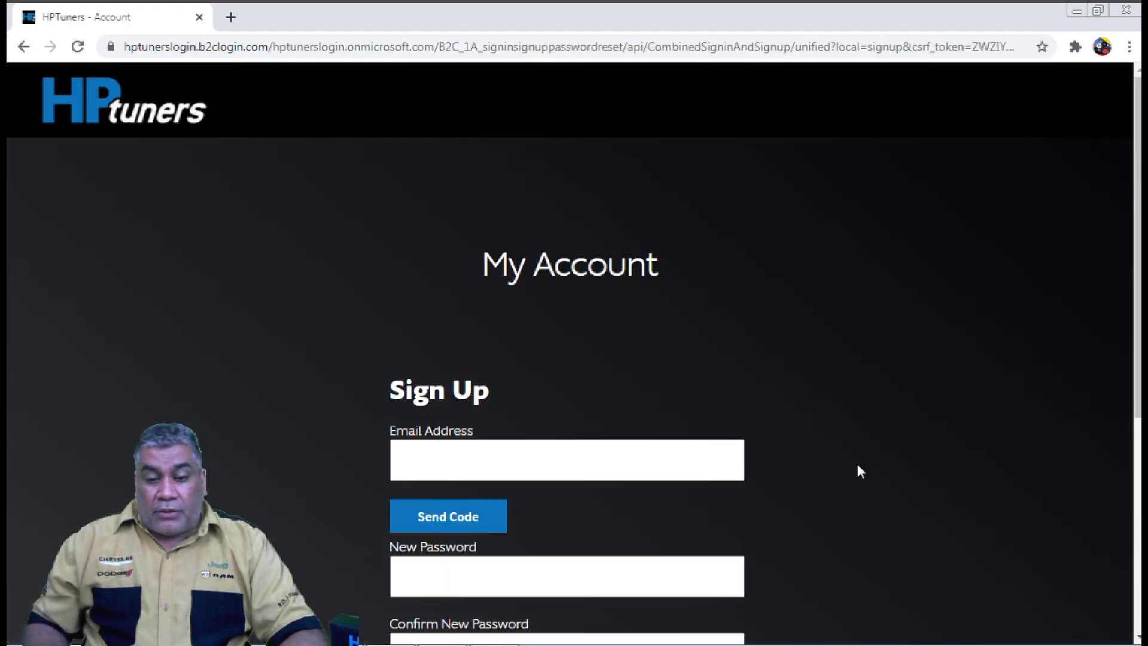
{"action": "scroll", "coordinate": [861, 470], "scroll_direction": "down", "scroll_amount": 1}
{"action": "scroll", "coordinate": [861, 471], "scroll_direction": "down", "scroll_amount": 3}
{"action": "scroll", "coordinate": [859, 470], "scroll_direction": "up", "scroll_amount": 4}
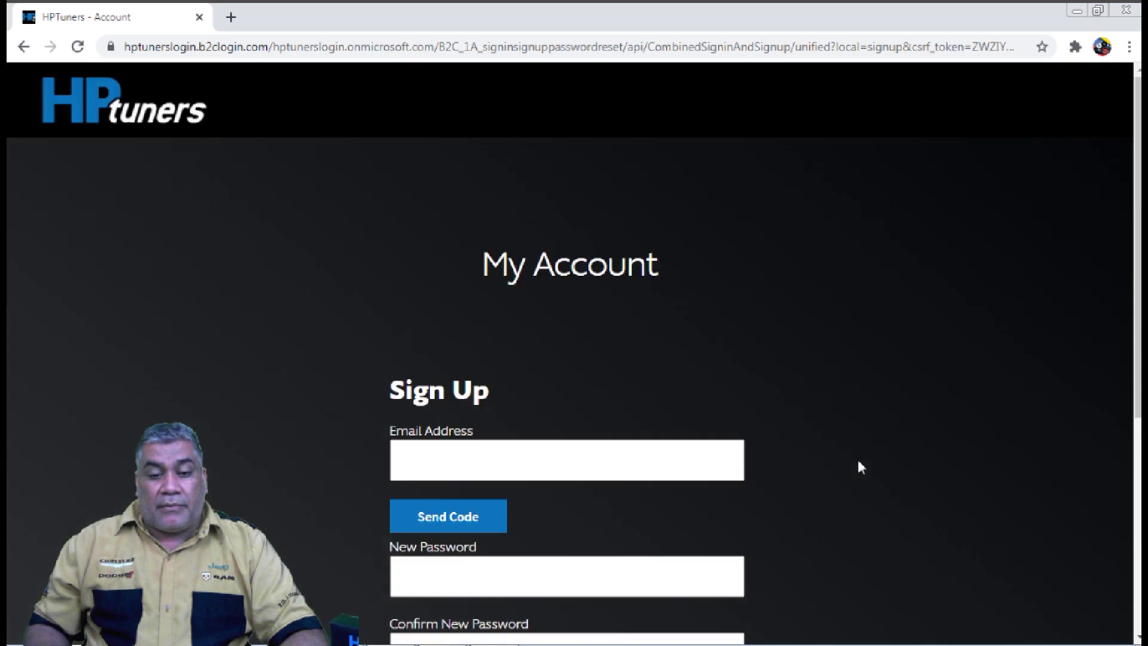
{"action": "scroll", "coordinate": [859, 470], "scroll_direction": "down", "scroll_amount": 3}
{"action": "scroll", "coordinate": [851, 464], "scroll_direction": "down", "scroll_amount": 1}
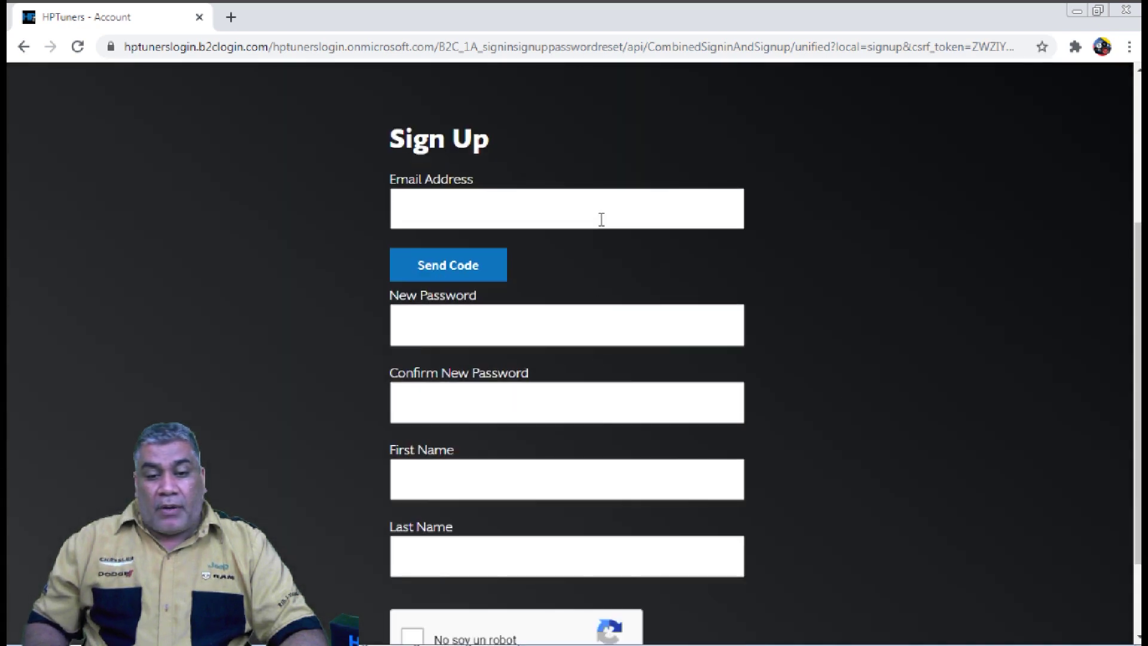
Step: Fill in the sign-up email address and type a new account password
{"action": "left_click", "coordinate": [601, 217]}
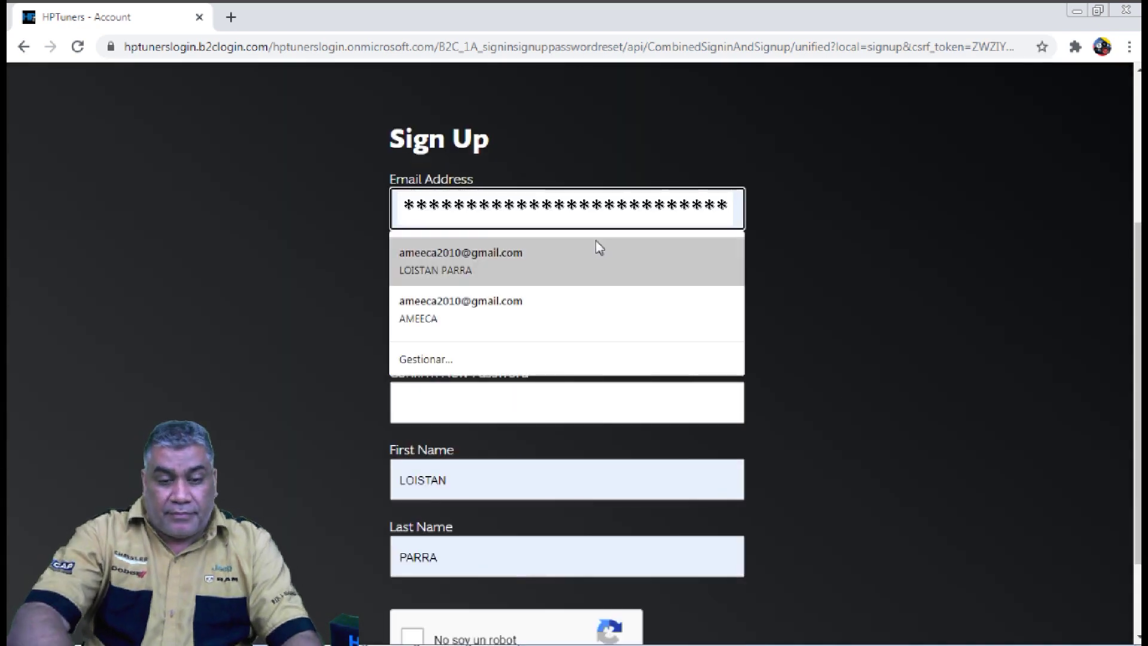
{"action": "key", "text": "Escape"}
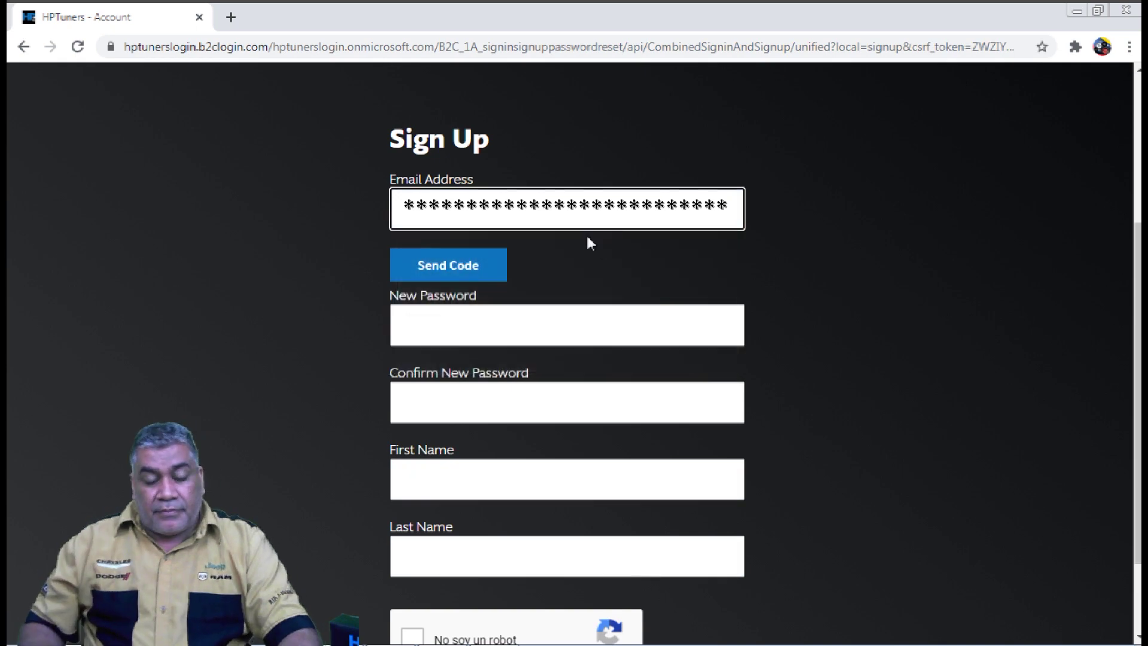
{"action": "left_click", "coordinate": [472, 330]}
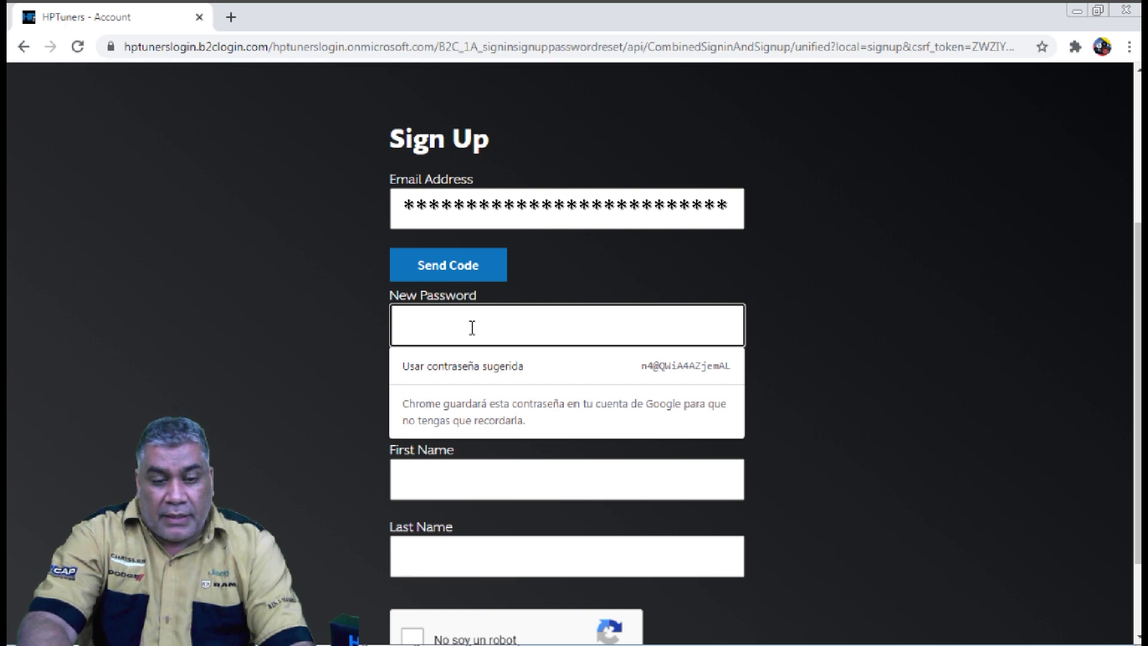
{"action": "type", "text": "••"}
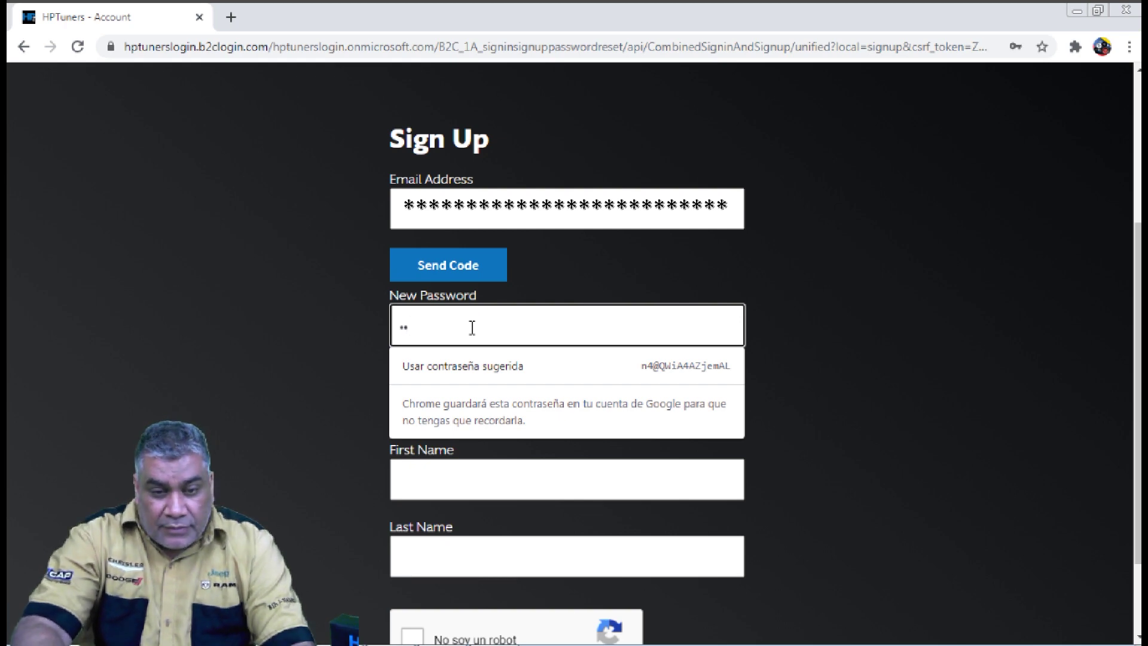
{"action": "type", "text": "•"}
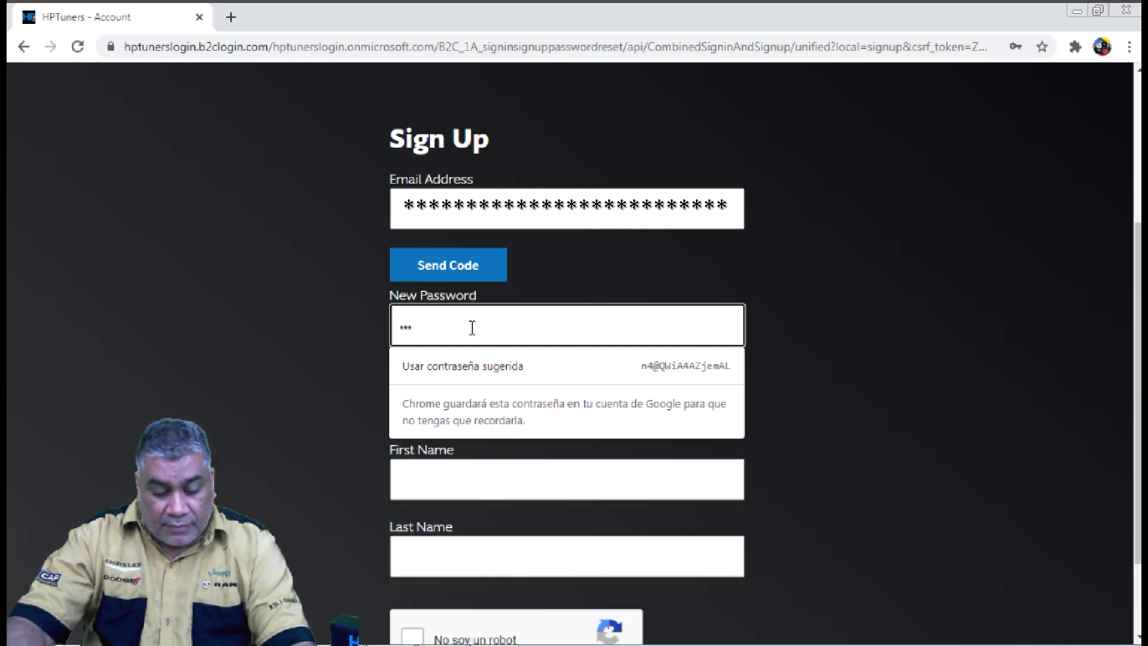
{"action": "type", "text": "•"}
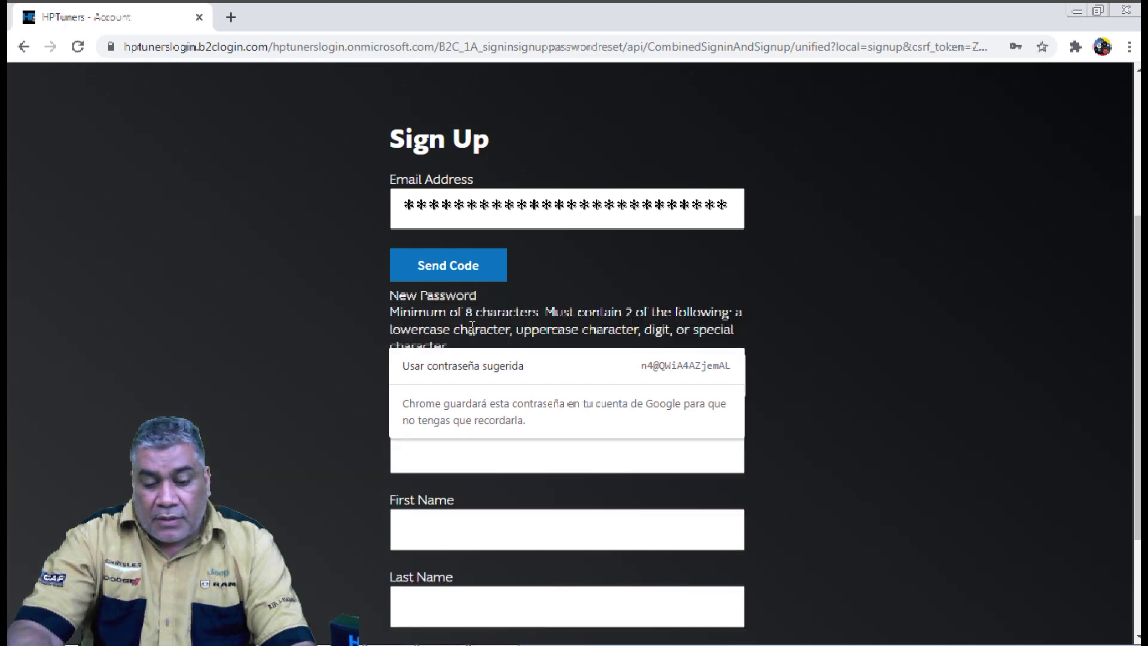
{"action": "type", "text": "••"}
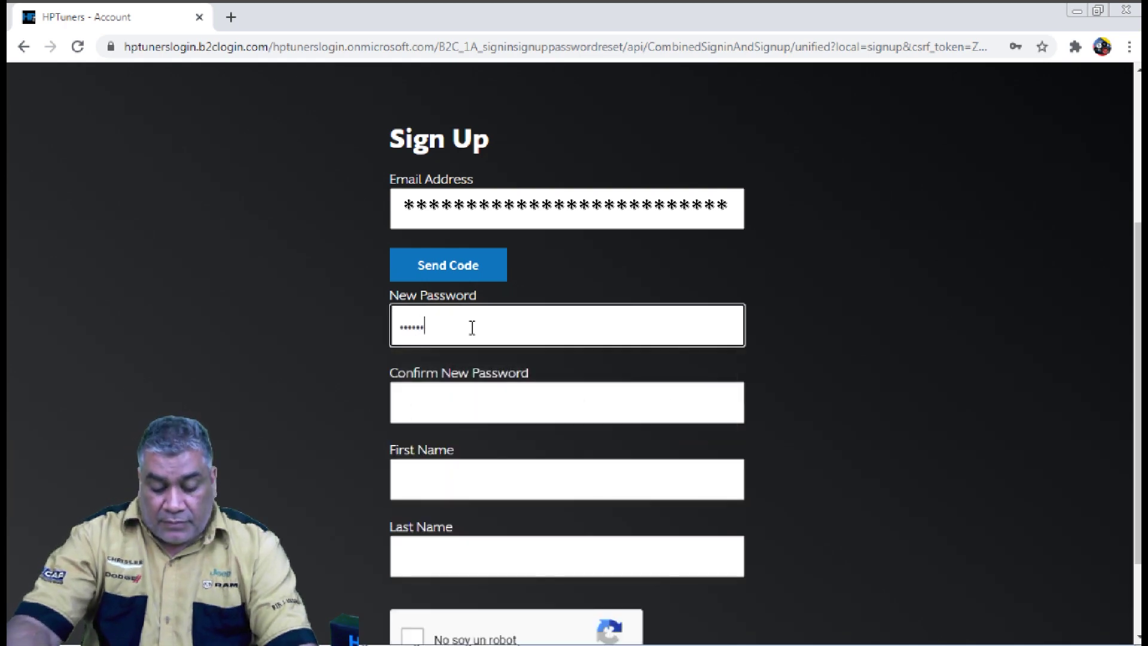
{"action": "type", "text": "•"}
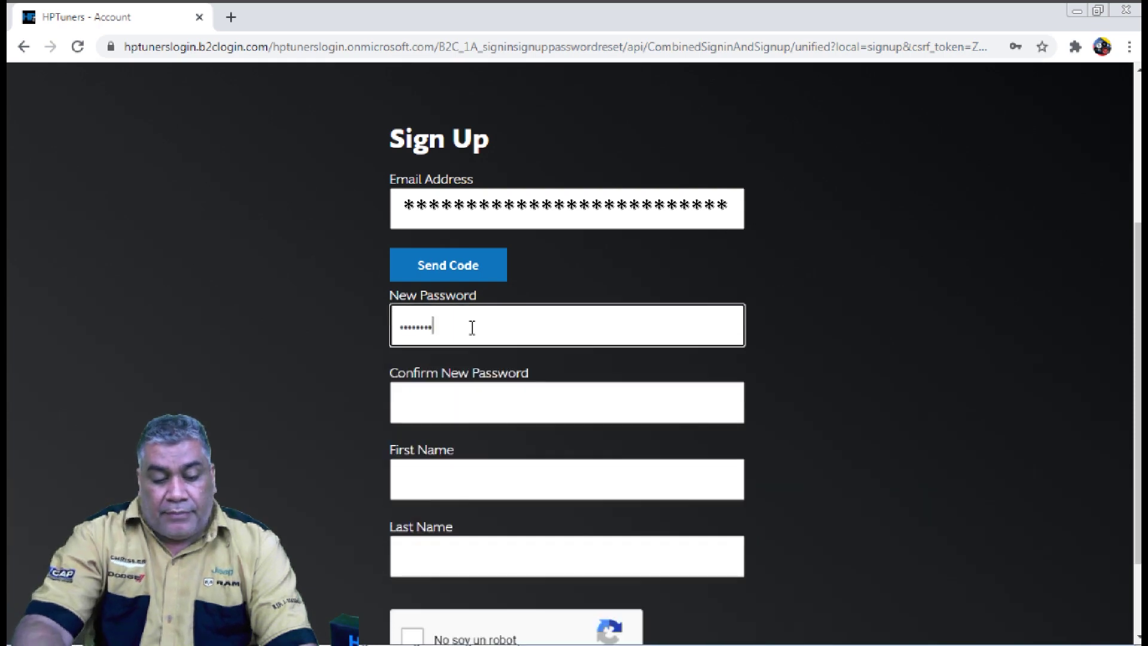
{"action": "type", "text": "•••"}
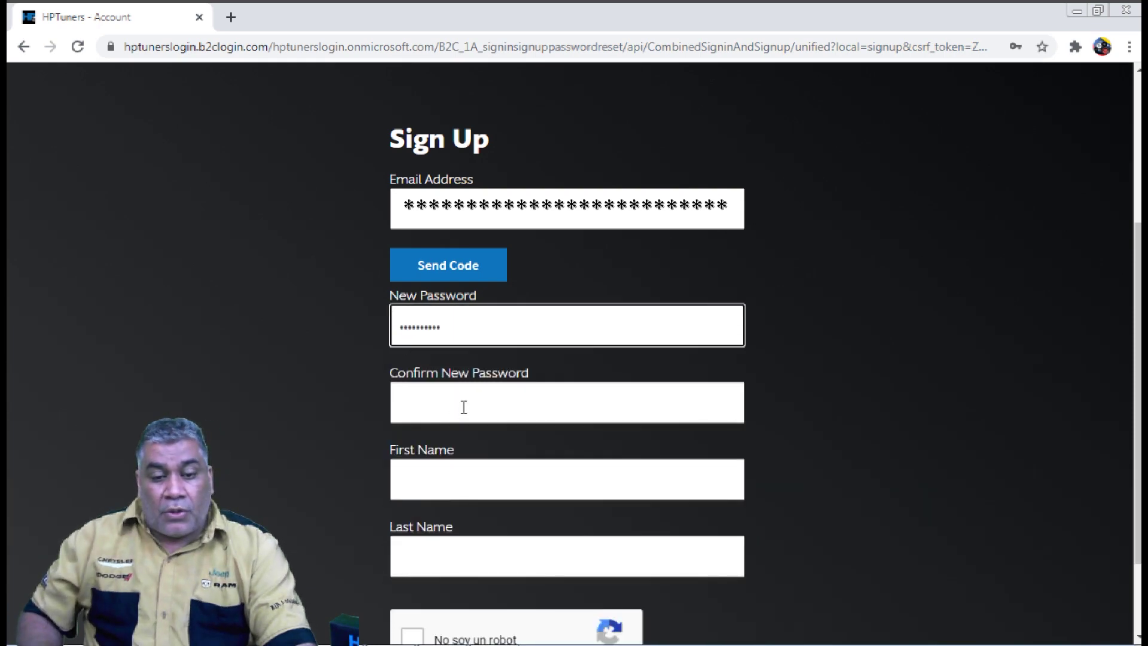
Step: Correct the new password and type the password confirmation
{"action": "left_click", "coordinate": [461, 407]}
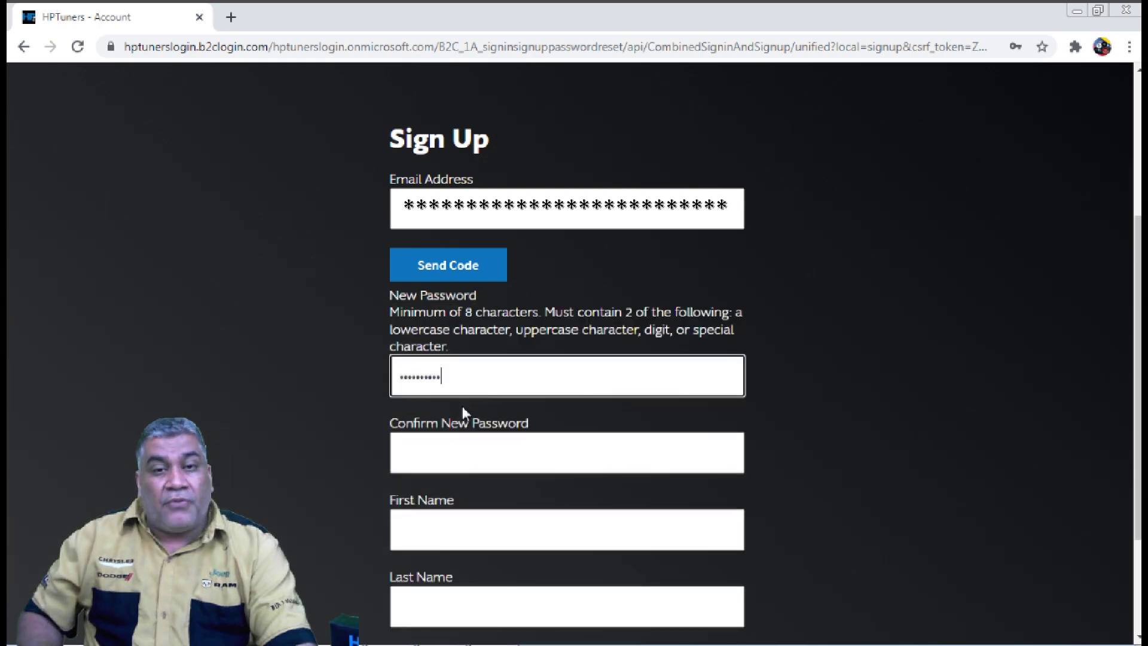
{"action": "left_click", "coordinate": [460, 448]}
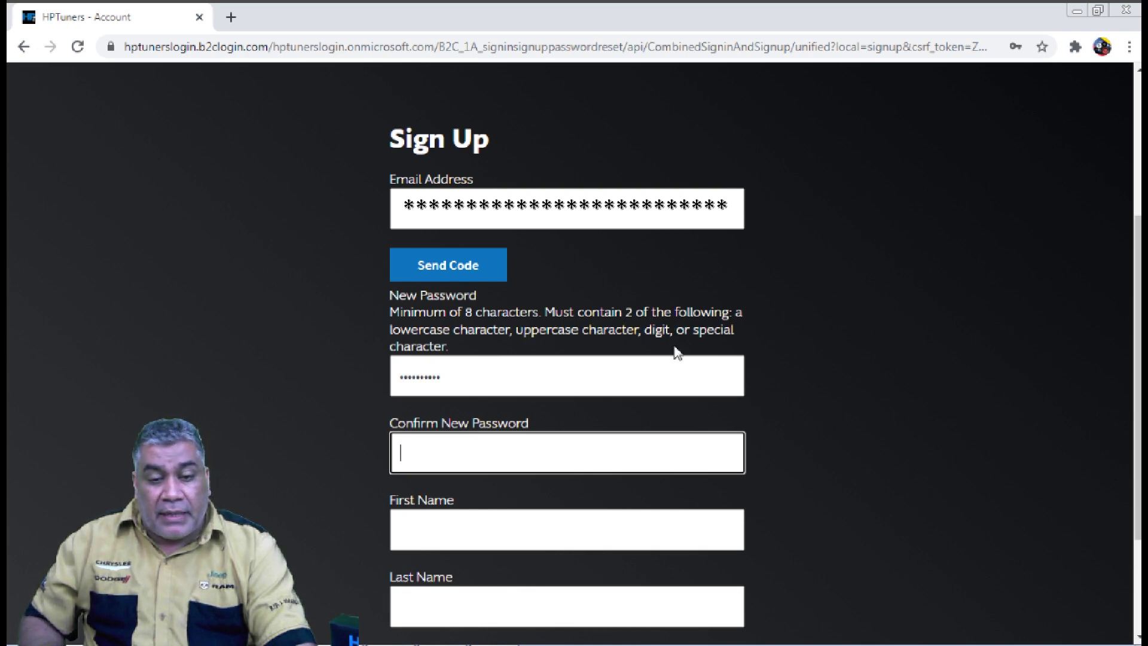
{"action": "left_click", "coordinate": [498, 382]}
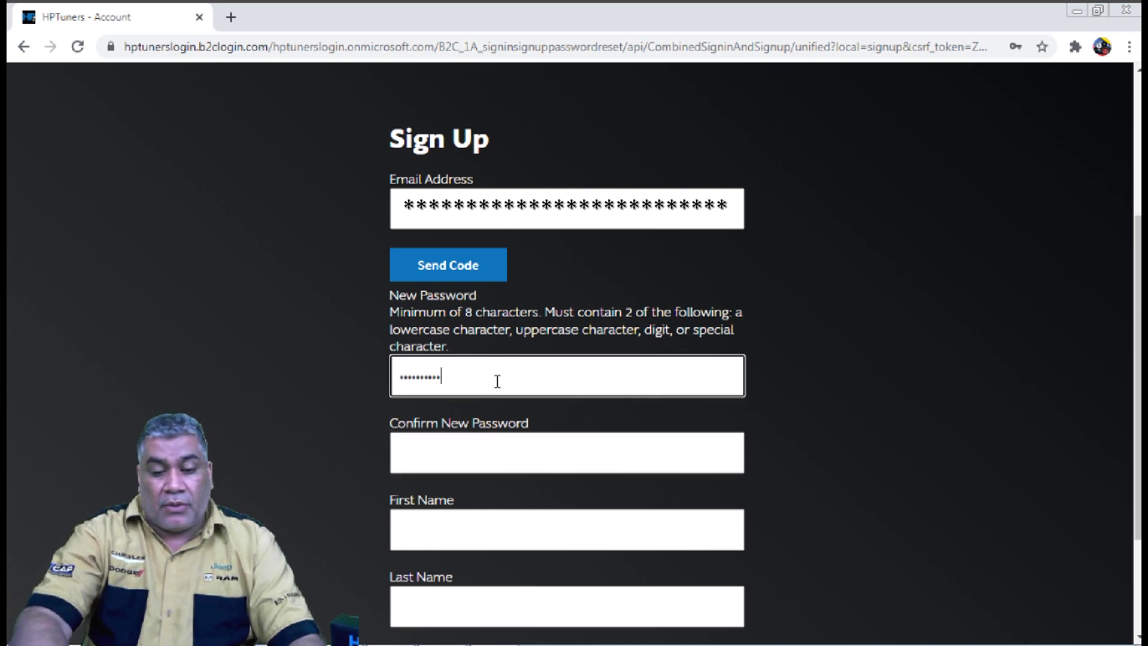
{"action": "type", "text": "*"}
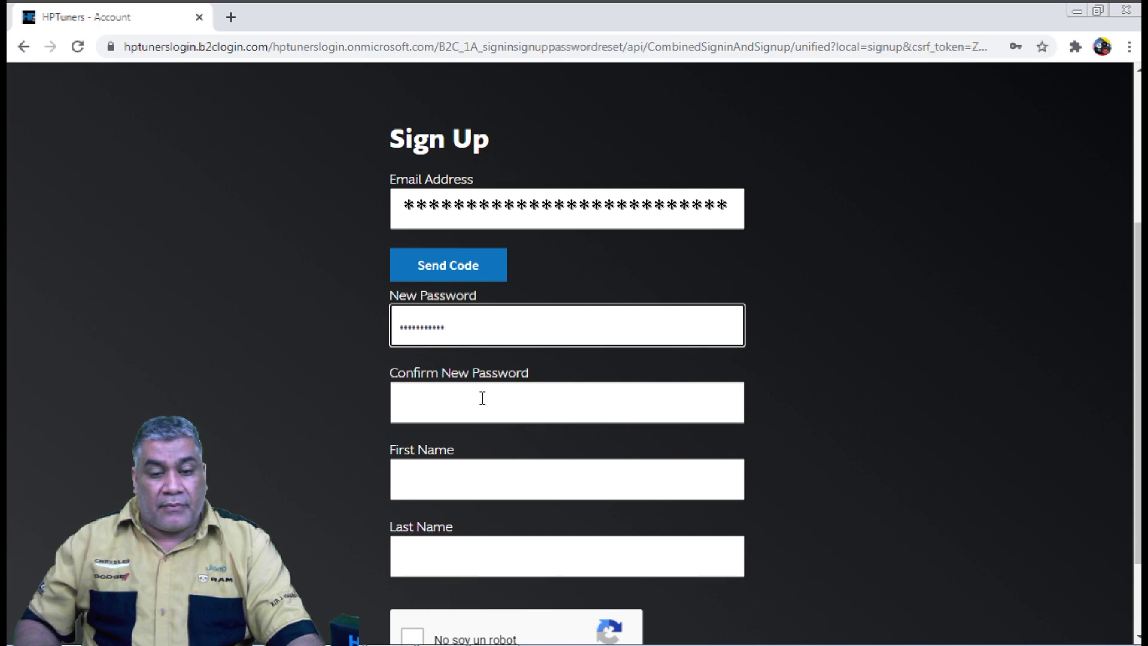
{"action": "left_click", "coordinate": [484, 401]}
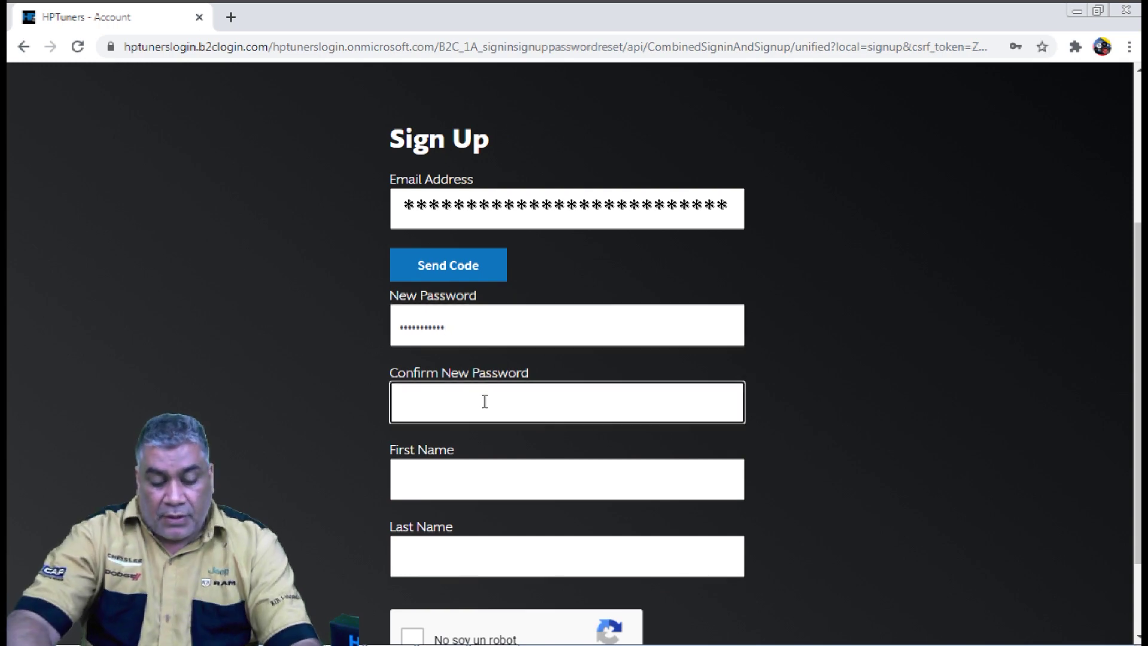
{"action": "type", "text": "**"}
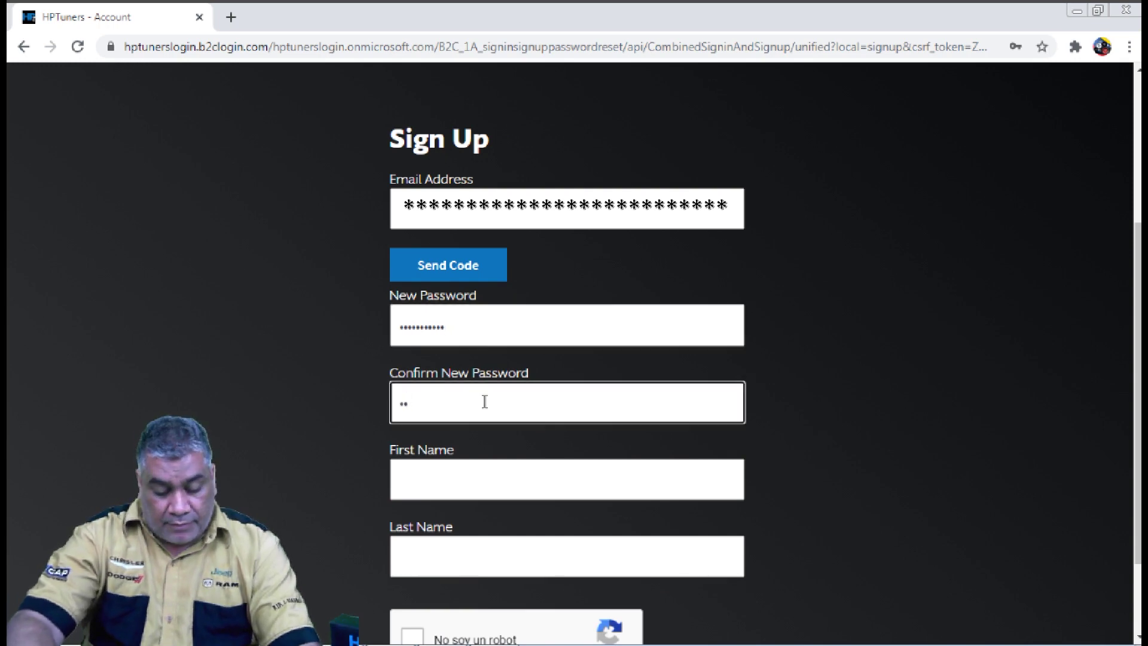
{"action": "type", "text": "**"}
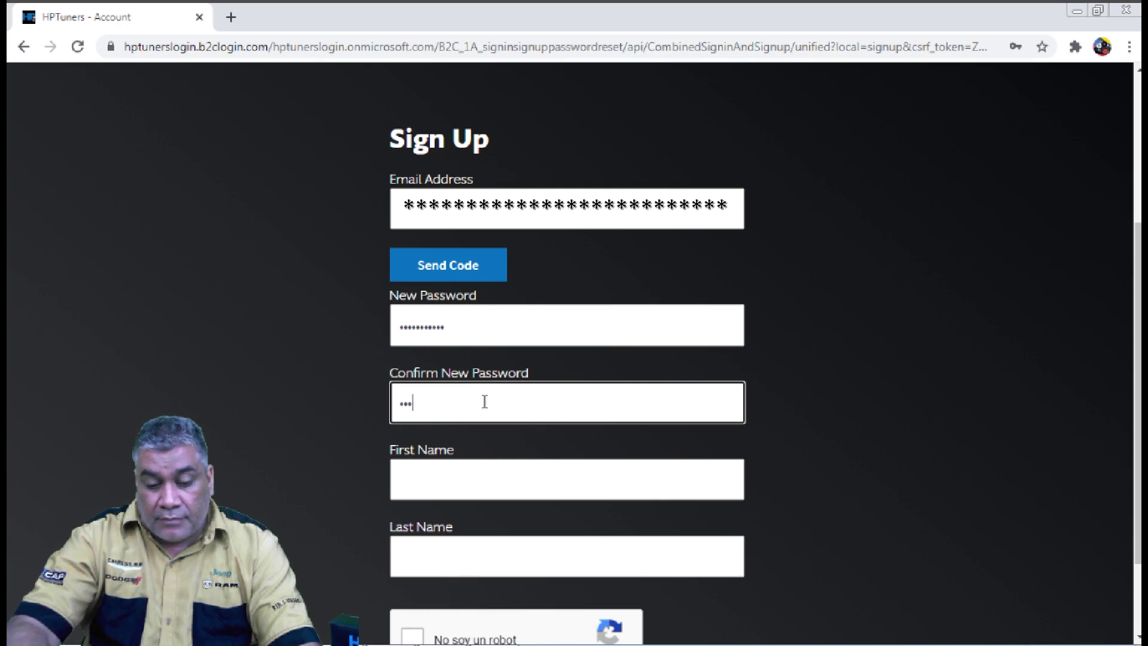
{"action": "type", "text": "**"}
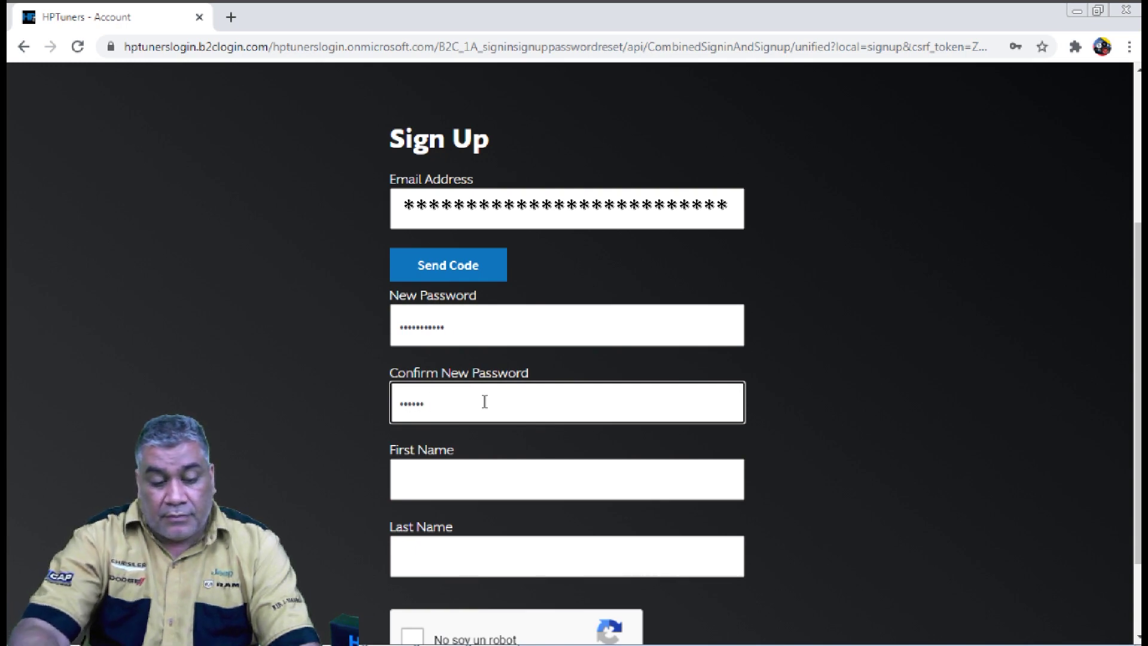
{"action": "type", "text": "***"}
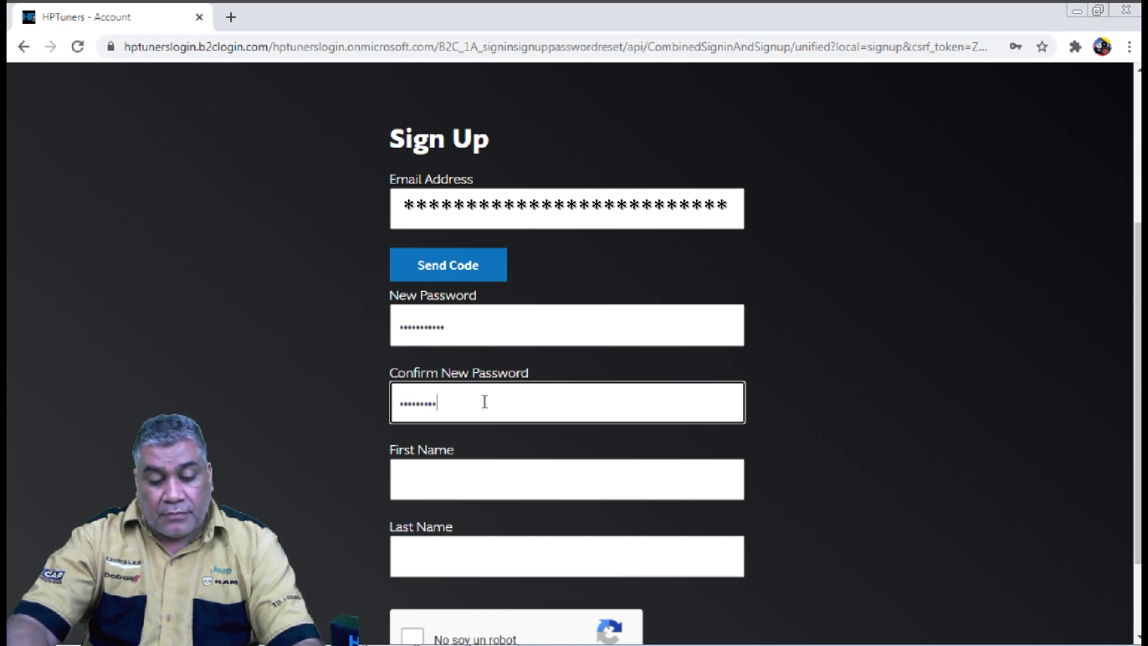
{"action": "type", "text": "*"}
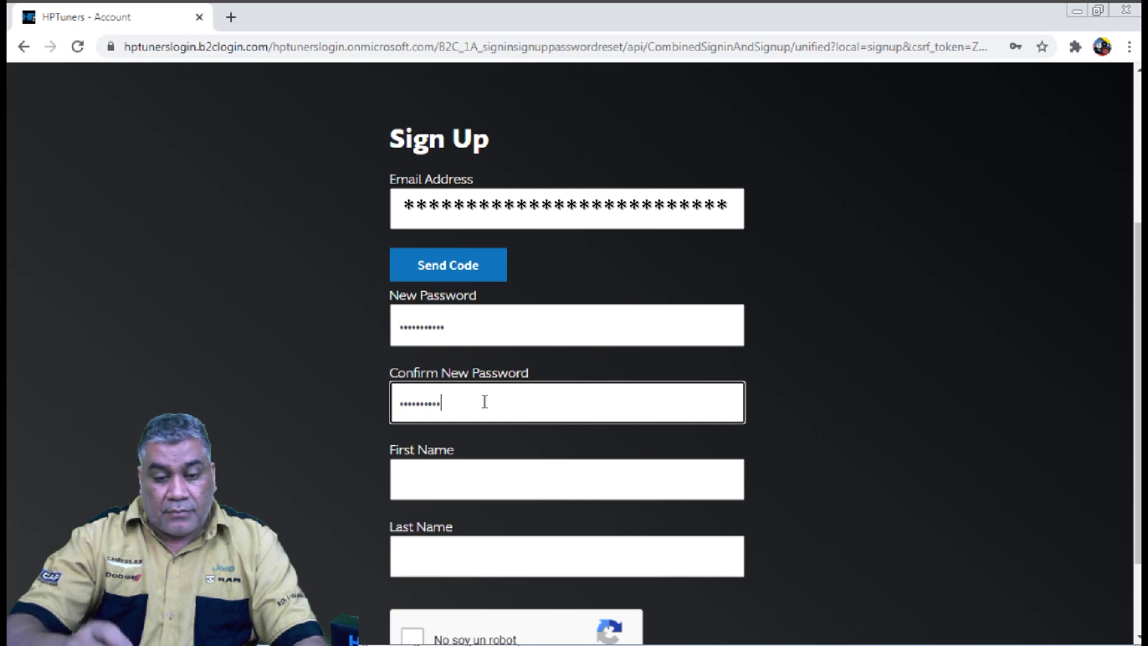
Step: Enter the account holder's first name and last name on the Sign Up form
{"action": "left_click", "coordinate": [520, 482]}
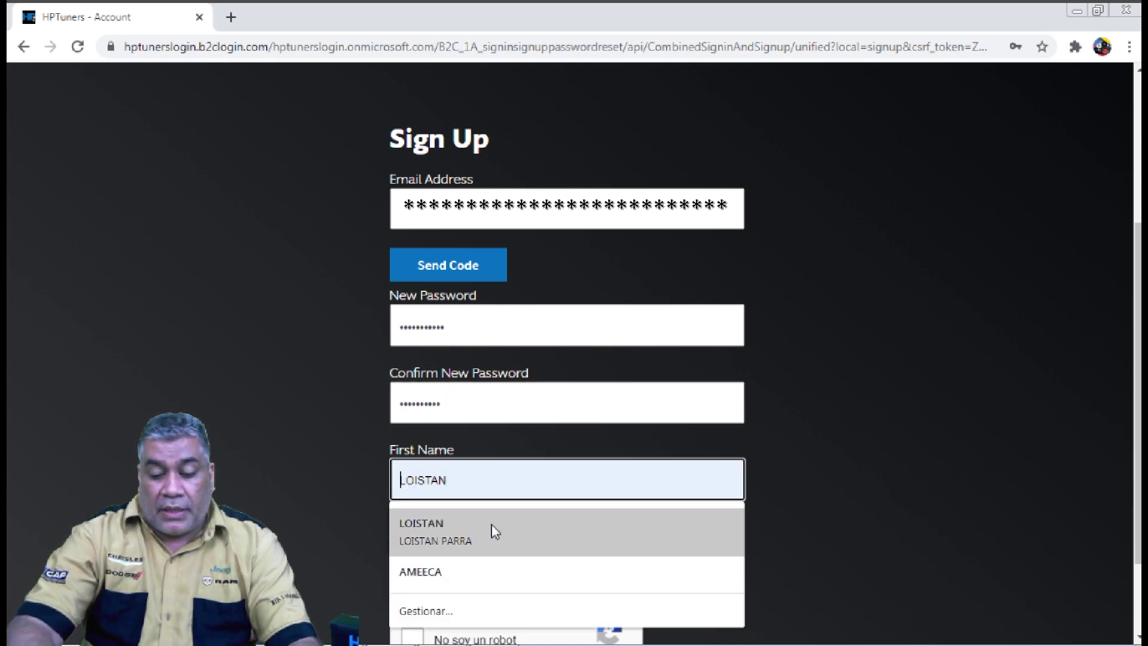
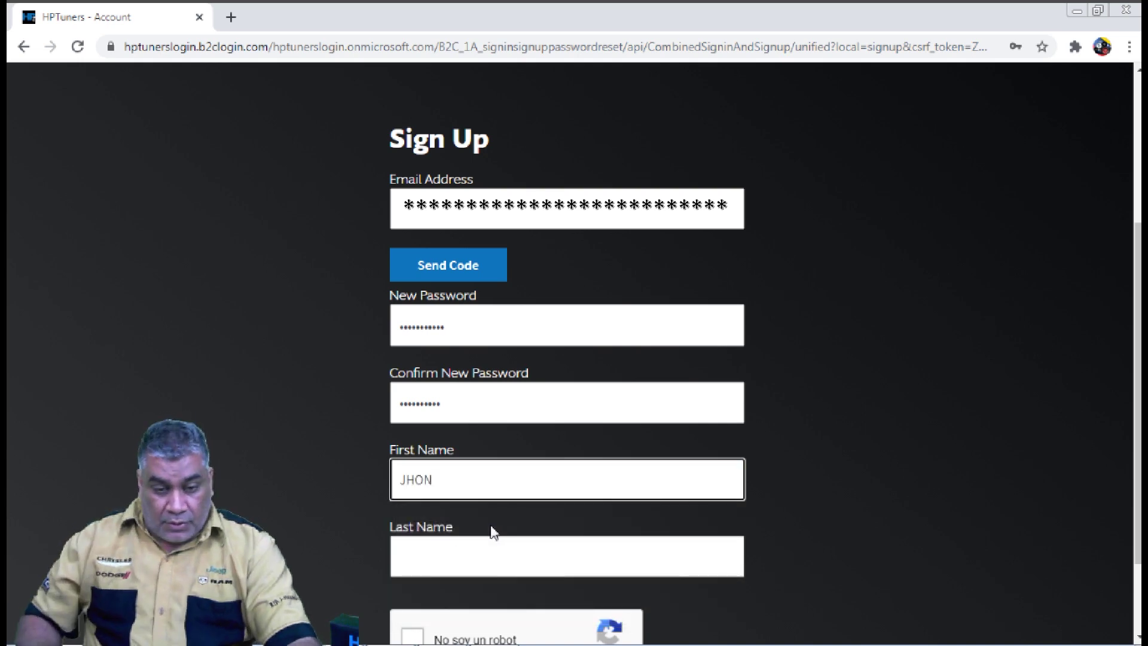
{"action": "left_click", "coordinate": [472, 557]}
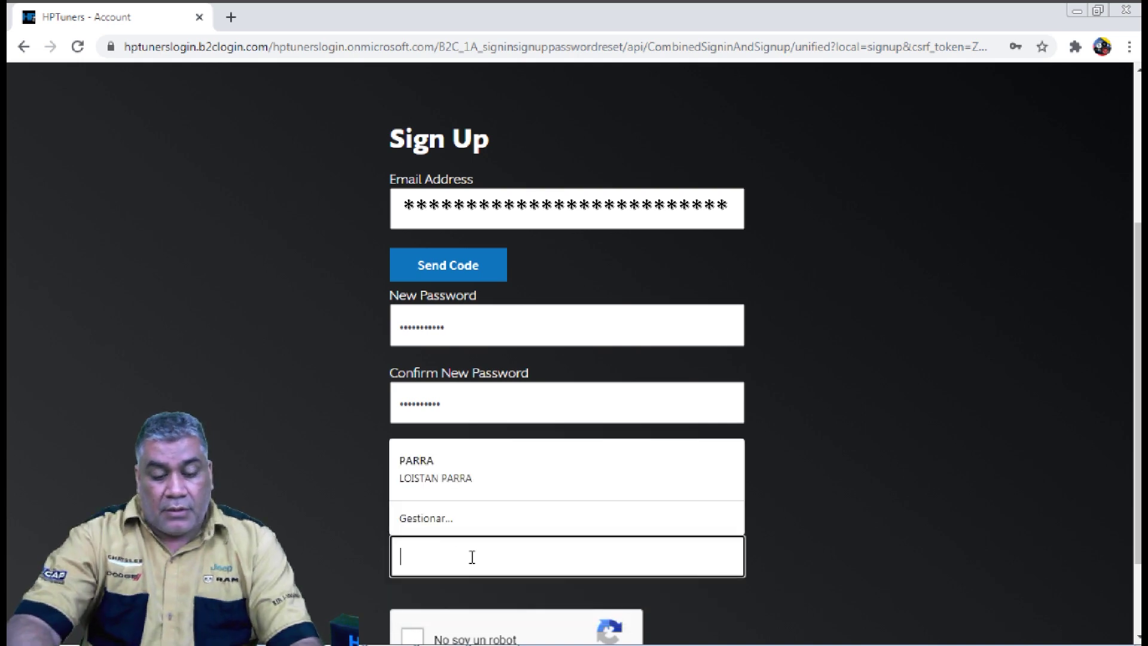
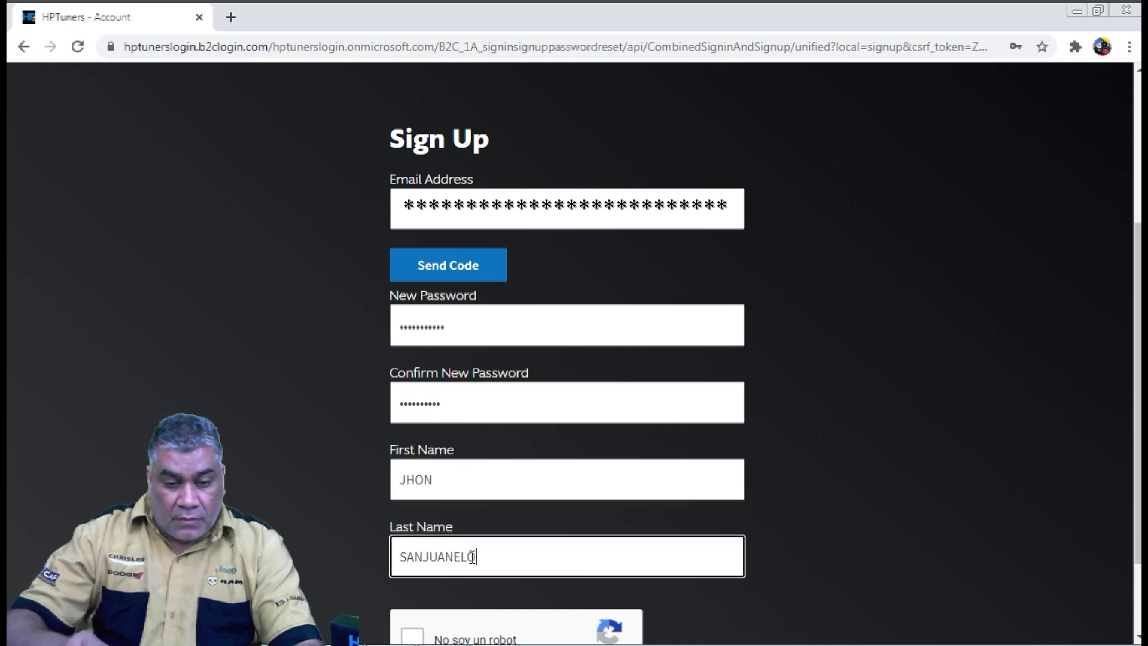
{"action": "scroll", "coordinate": [324, 431], "scroll_direction": "up", "scroll_amount": 1}
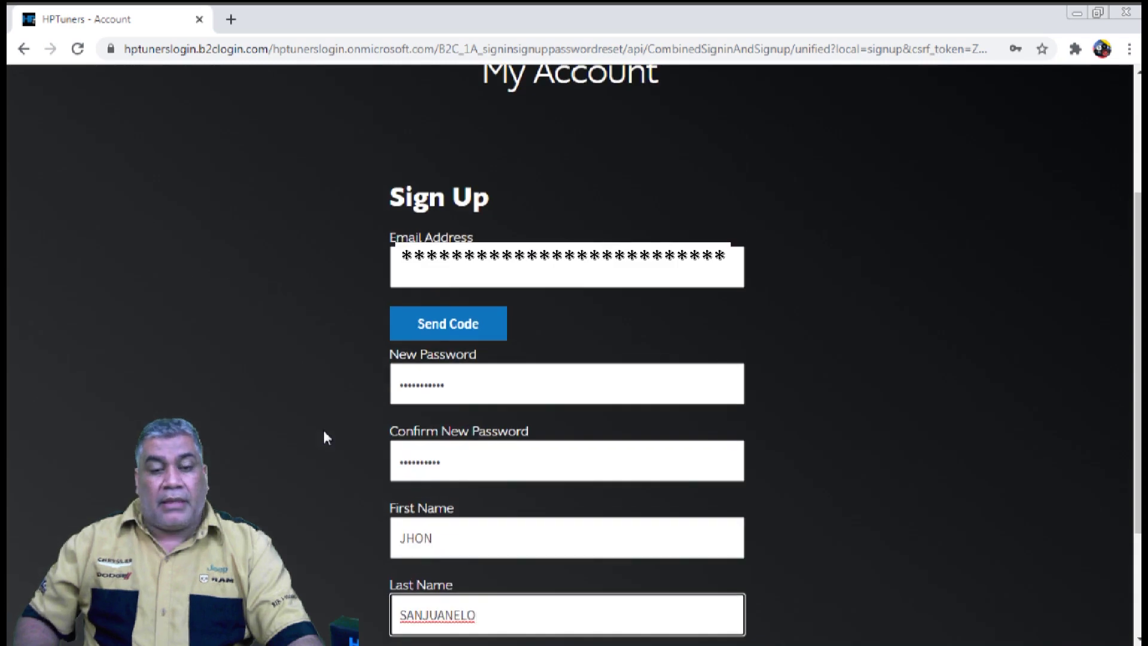
{"action": "scroll", "coordinate": [324, 428], "scroll_direction": "down", "scroll_amount": 1}
{"action": "scroll", "coordinate": [318, 460], "scroll_direction": "down", "scroll_amount": 1}
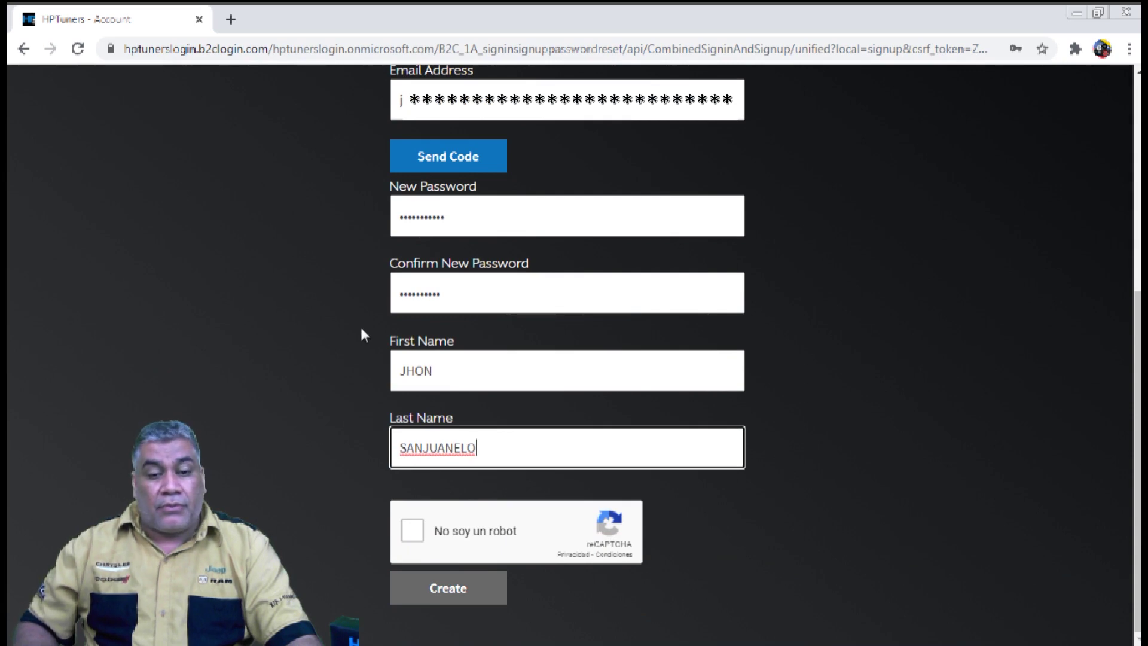
{"action": "scroll", "coordinate": [365, 326], "scroll_direction": "up", "scroll_amount": 2}
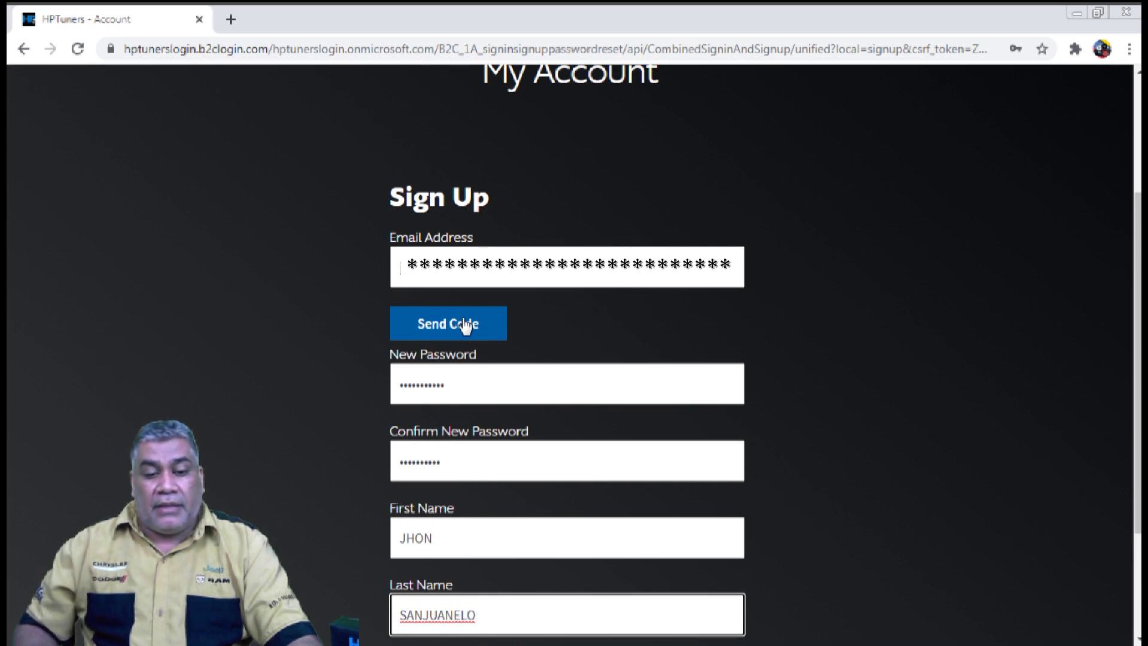
Step: Request the e-mailed verification code, read it in Gmail, enter it and verify
{"action": "left_click", "coordinate": [465, 326]}
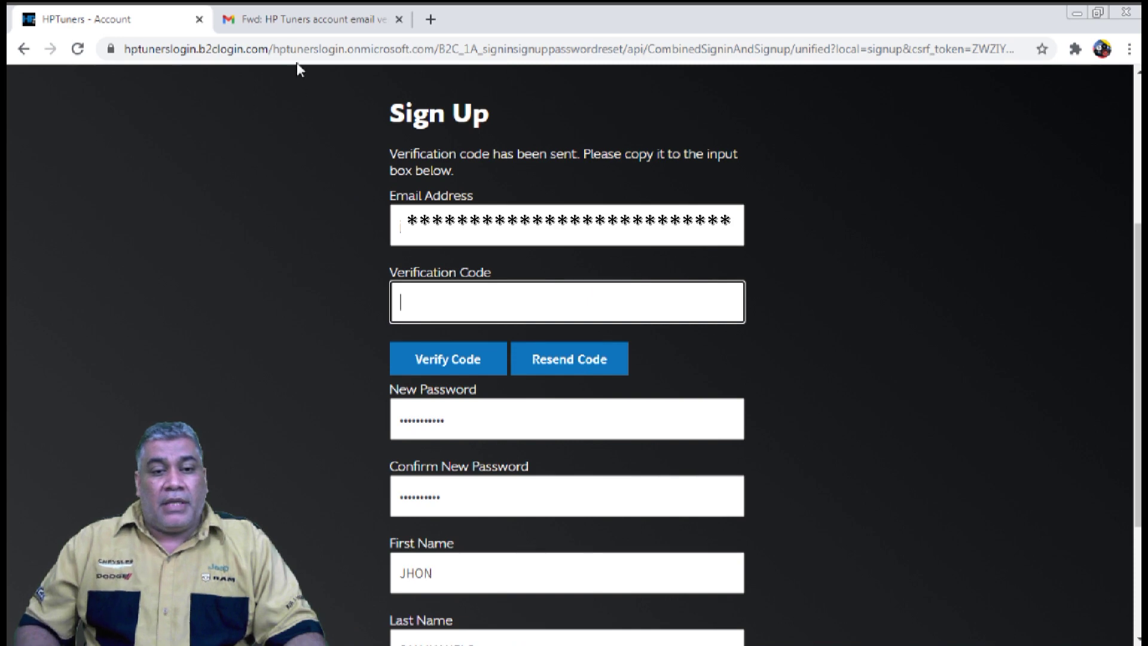
{"action": "left_click", "coordinate": [306, 23]}
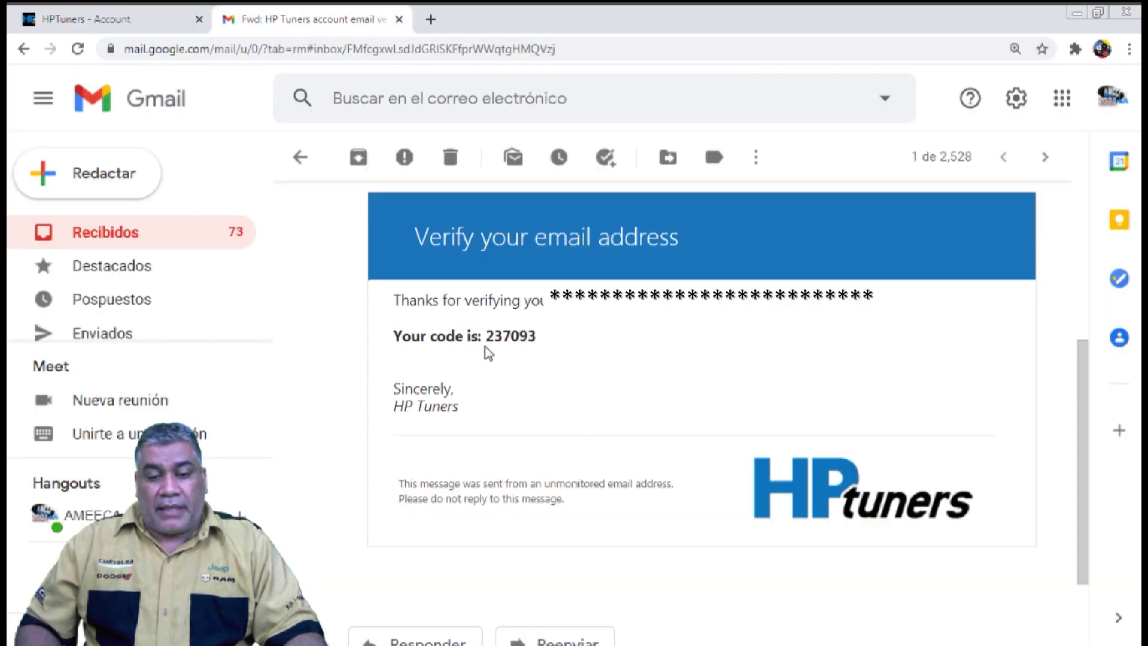
{"action": "left_click", "coordinate": [115, 20]}
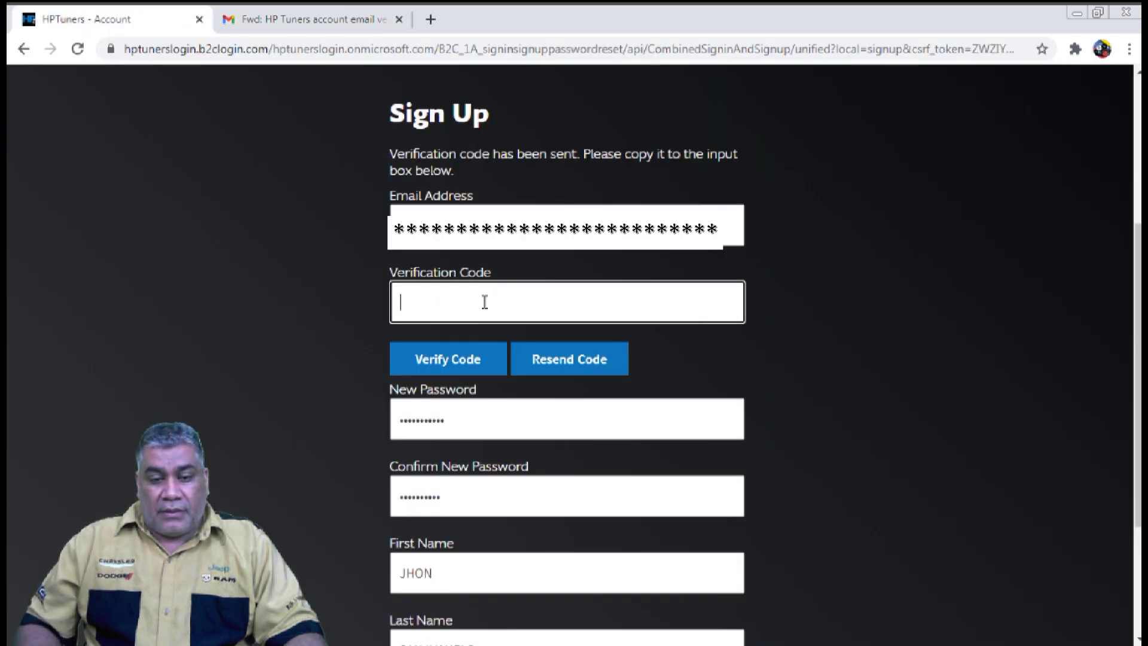
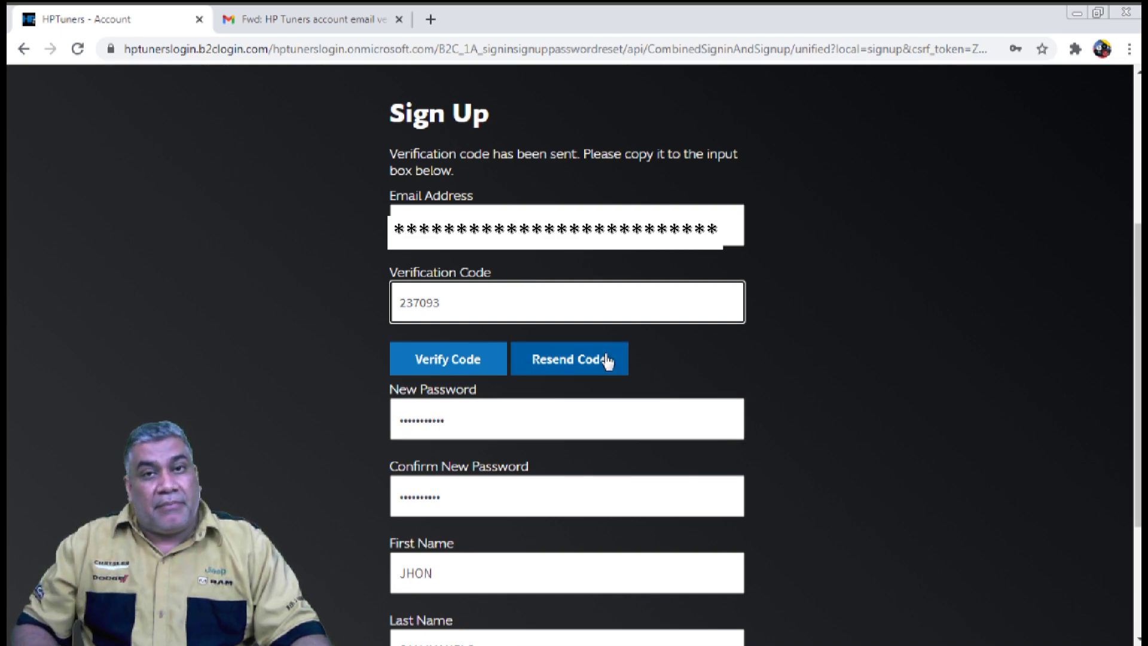
{"action": "left_click", "coordinate": [448, 360]}
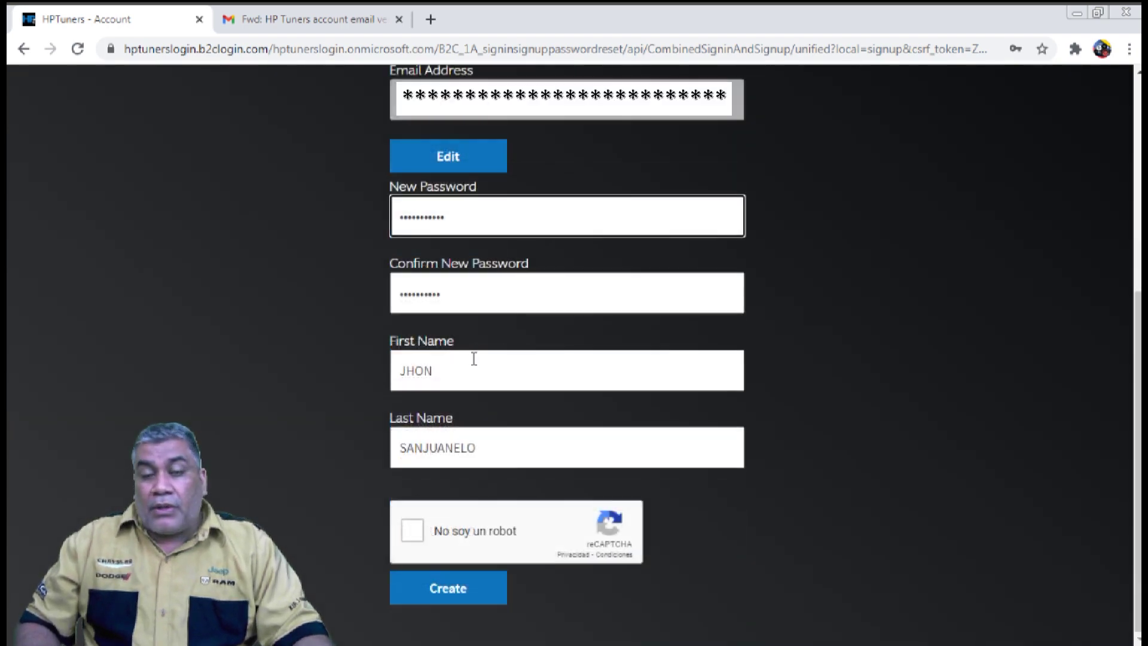
Step: Tick the reCAPTCHA box and submit, getting a password mismatch error
{"action": "left_click", "coordinate": [411, 533]}
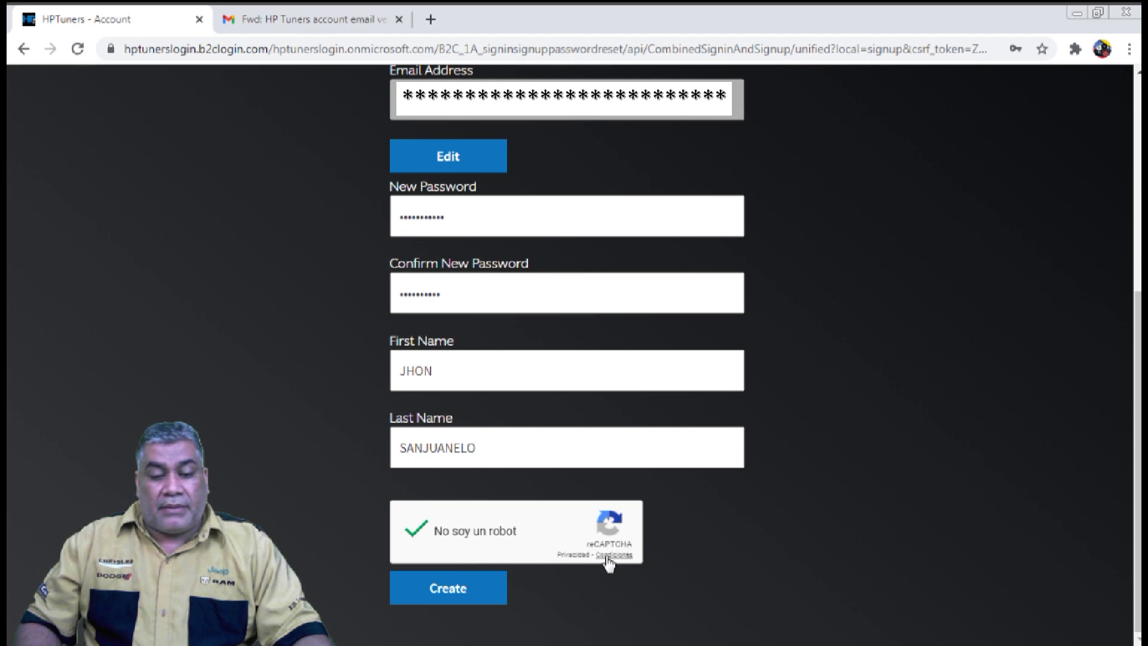
{"action": "left_click", "coordinate": [446, 594]}
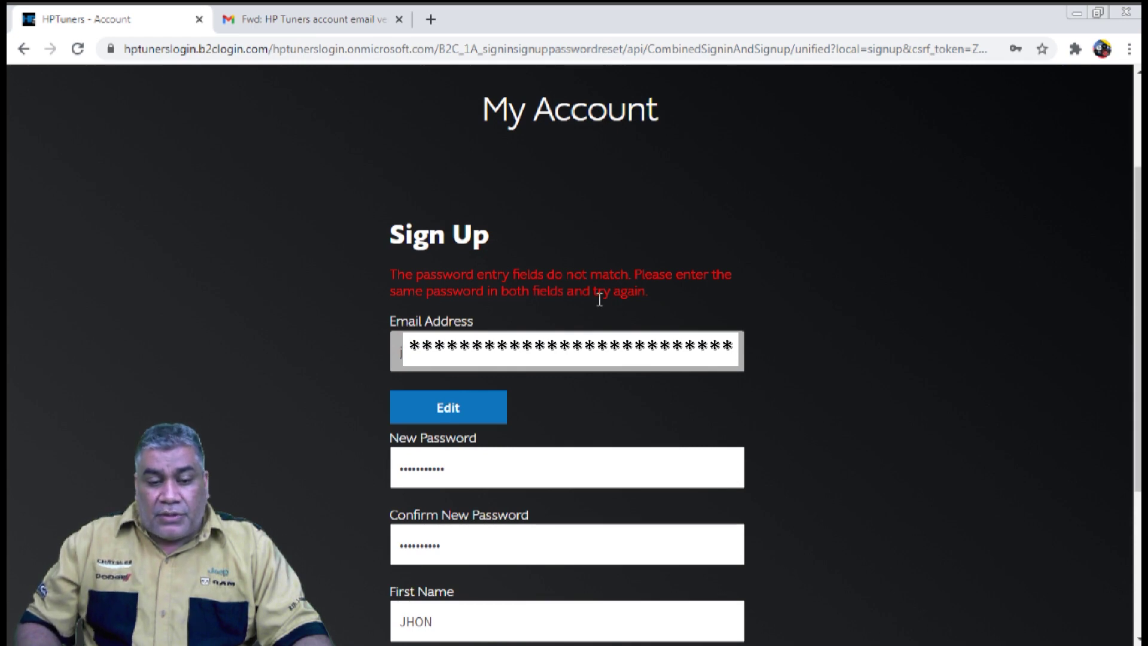
Step: Retype the matching password confirmation, pass reCAPTCHA again and click Create
{"action": "left_click", "coordinate": [467, 540]}
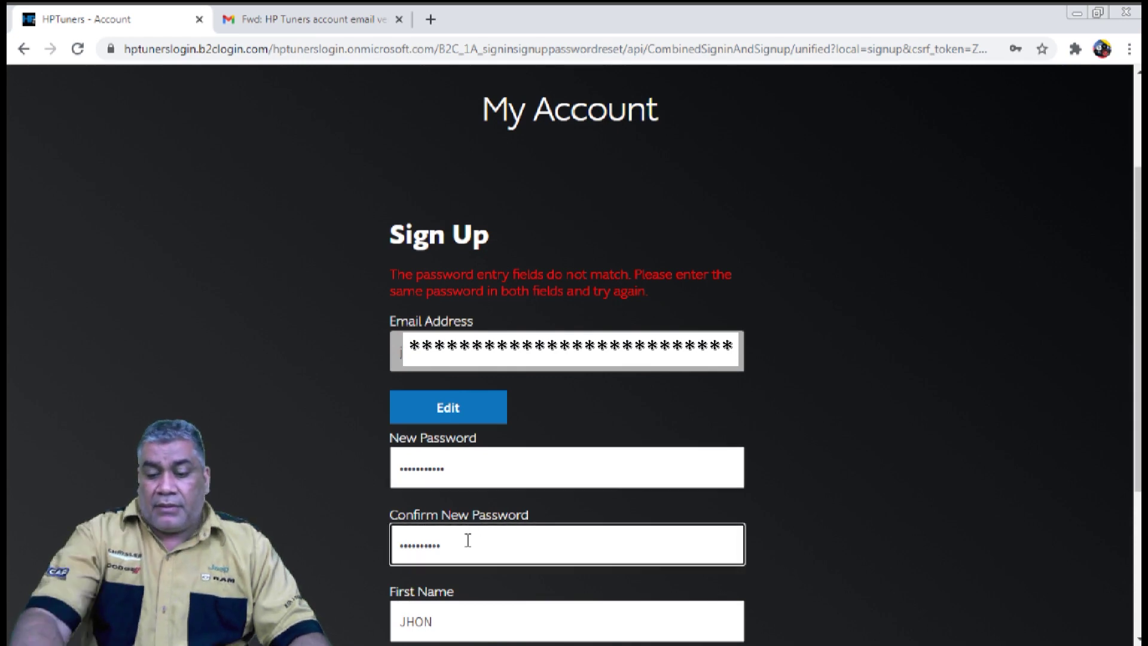
{"action": "key", "text": "BackSpace"}
{"action": "key", "text": "BackSpace"}
{"action": "key", "text": "BackSpace"}
{"action": "key", "text": "BackSpace"}
{"action": "key", "text": "BackSpace"}
{"action": "key", "text": "BackSpace"}
{"action": "key", "text": "BackSpace"}
{"action": "key", "text": "BackSpace"}
{"action": "key", "text": "BackSpace"}
{"action": "key", "text": "BackSpace"}
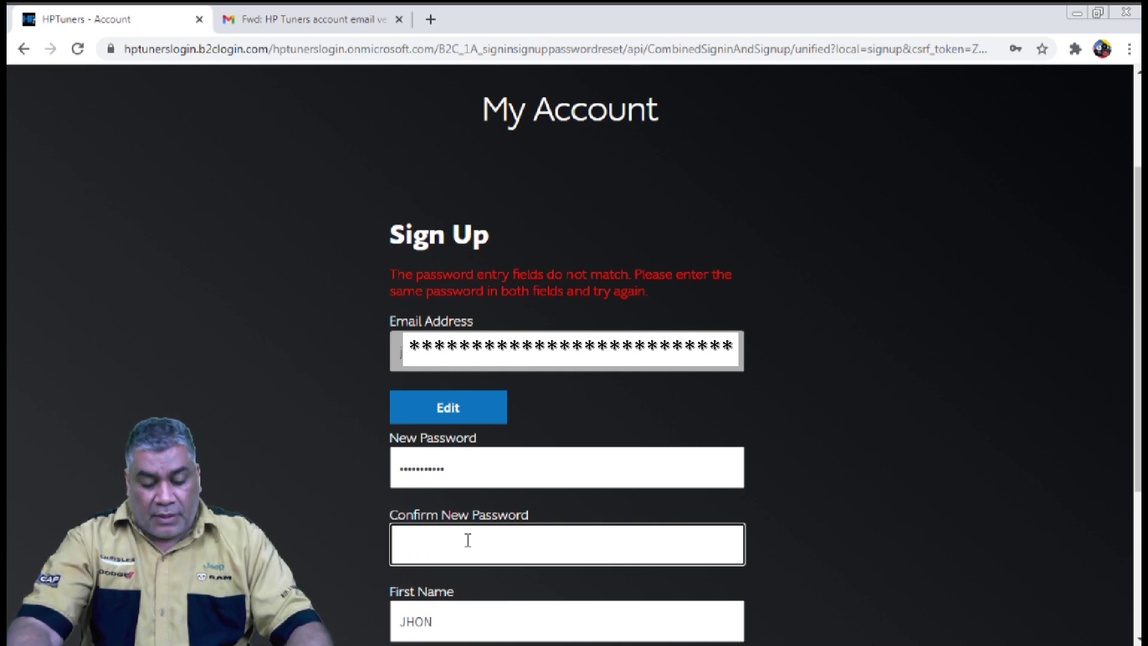
{"action": "type", "text": "•••"}
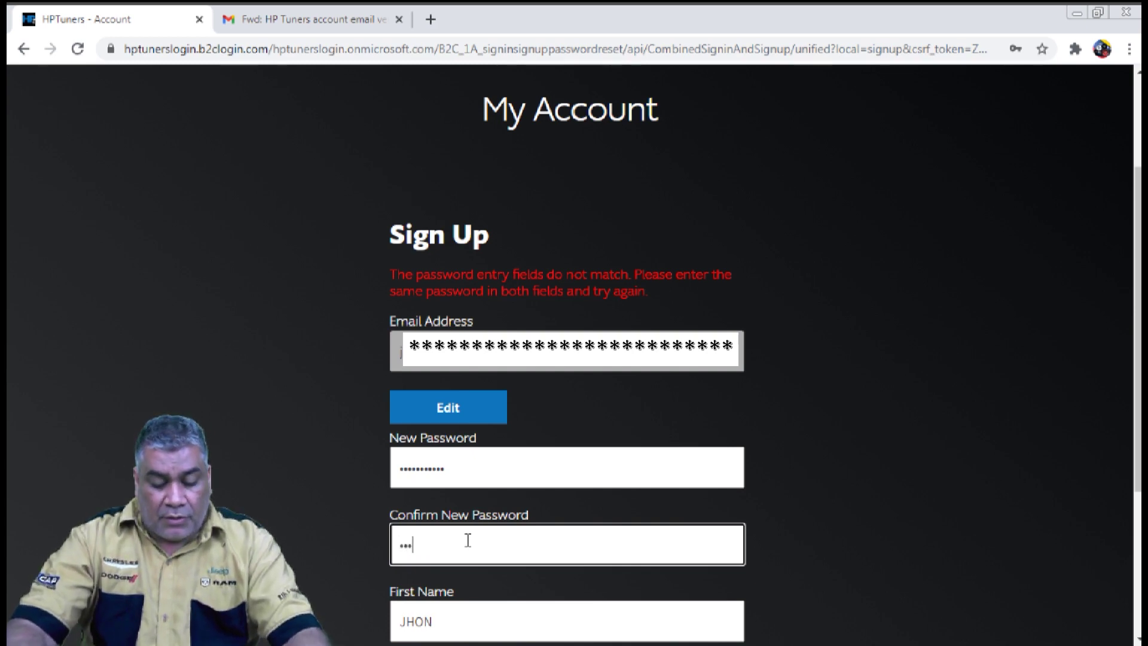
{"action": "type", "text": "•••"}
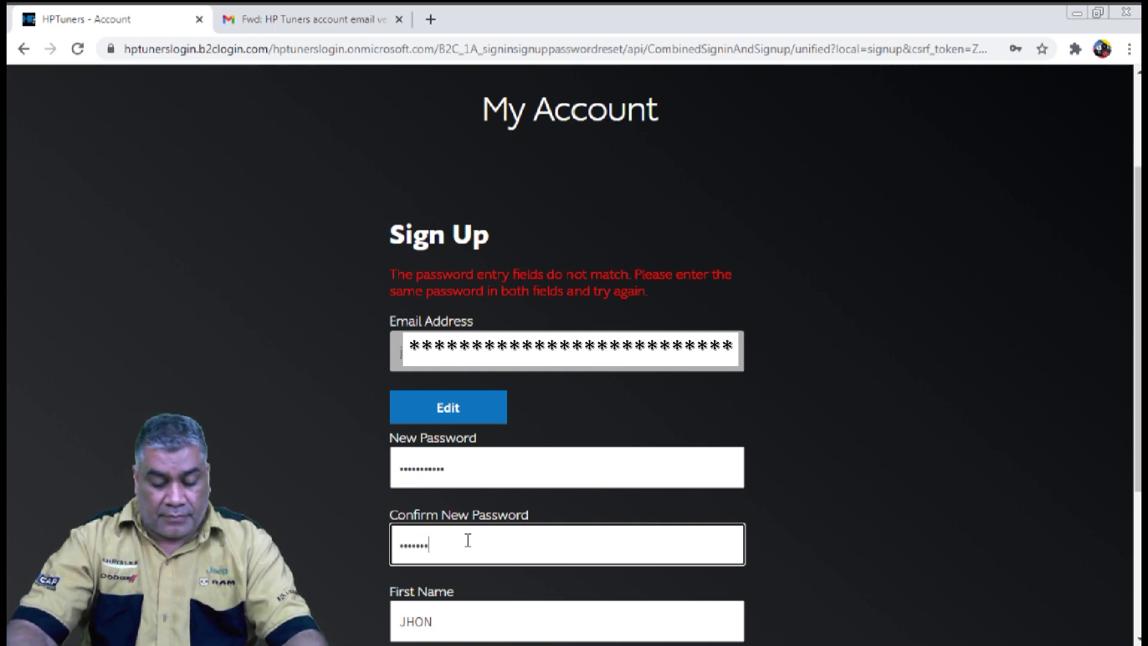
{"action": "type", "text": "•"}
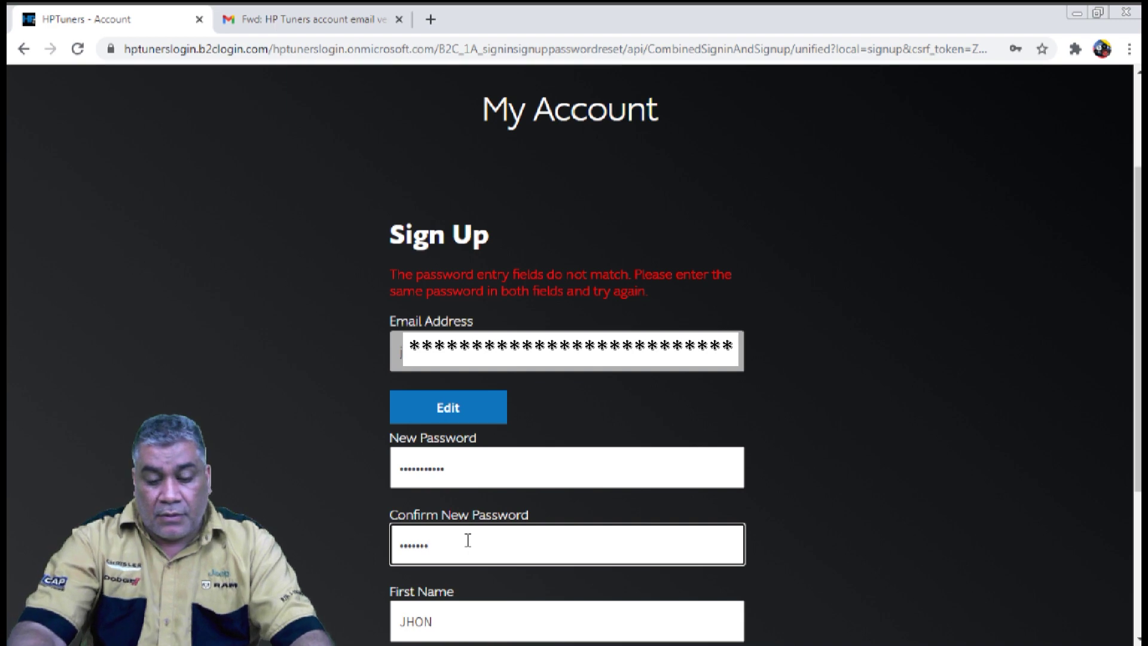
{"action": "type", "text": "•••"}
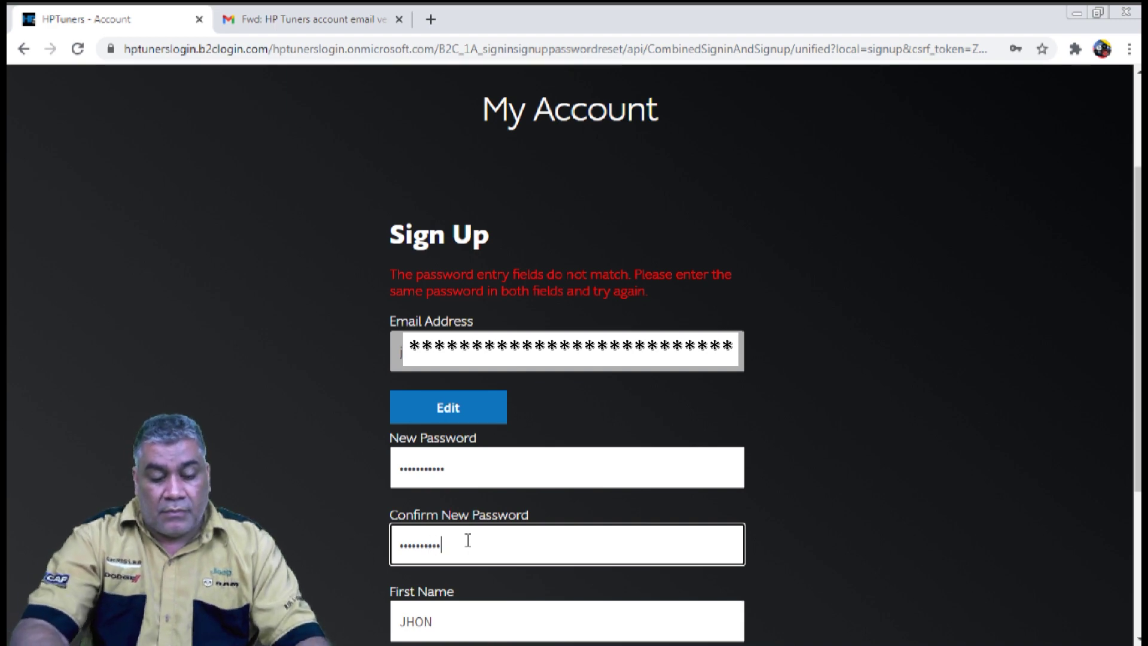
{"action": "type", "text": "•"}
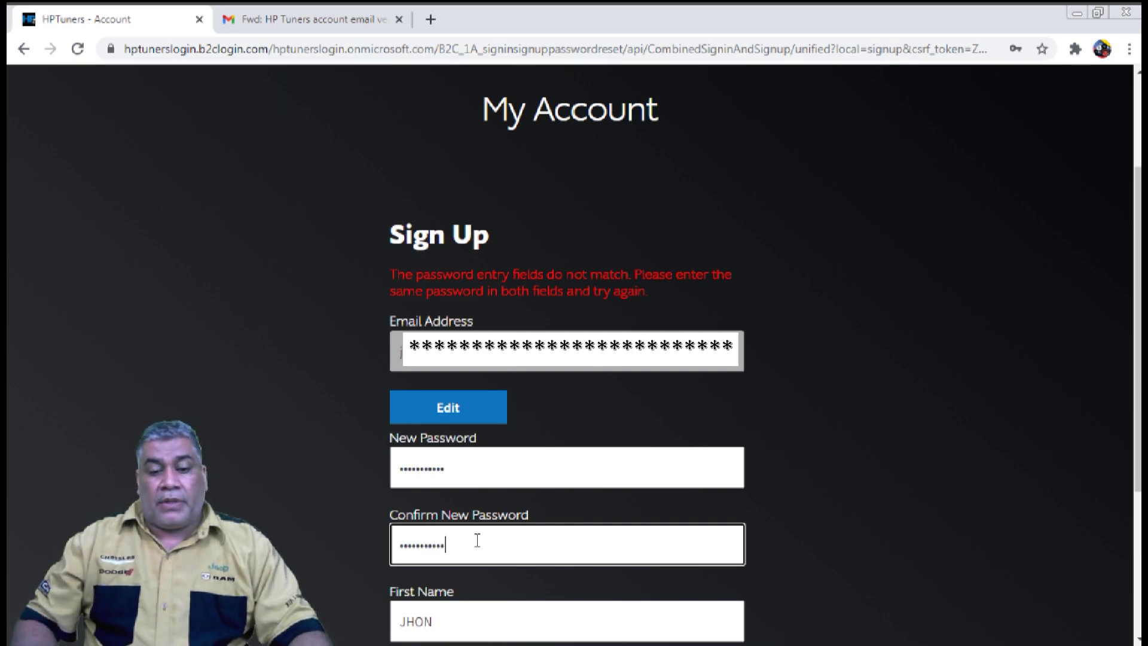
{"action": "scroll", "coordinate": [477, 541], "scroll_direction": "down", "scroll_amount": 4}
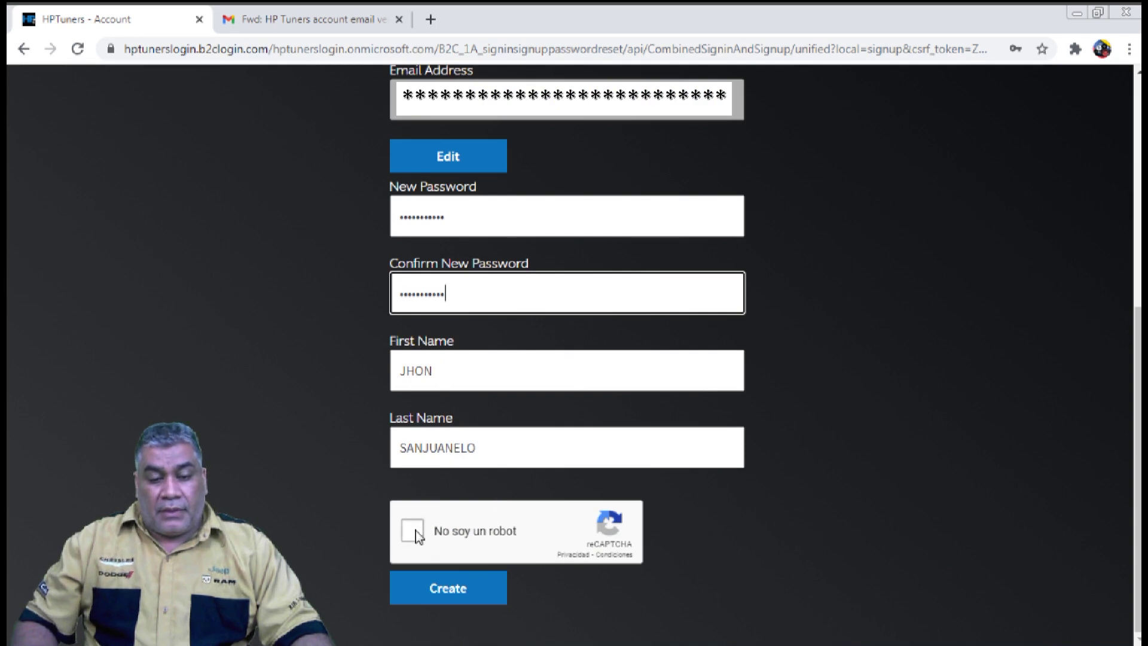
{"action": "left_click", "coordinate": [413, 531]}
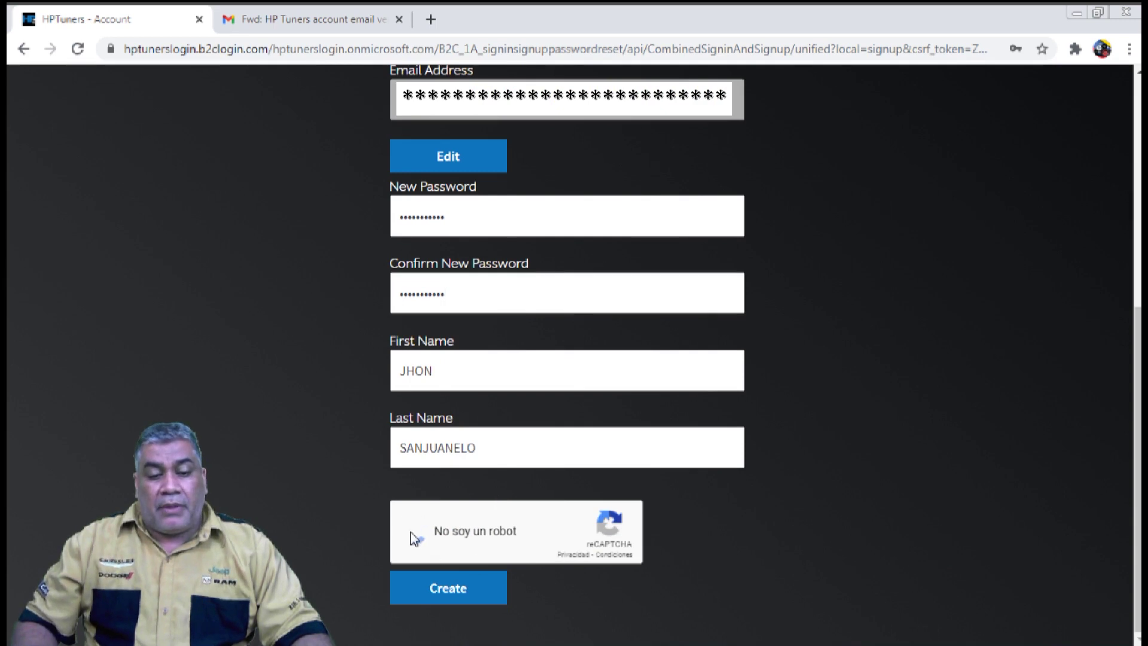
{"action": "left_click", "coordinate": [459, 595]}
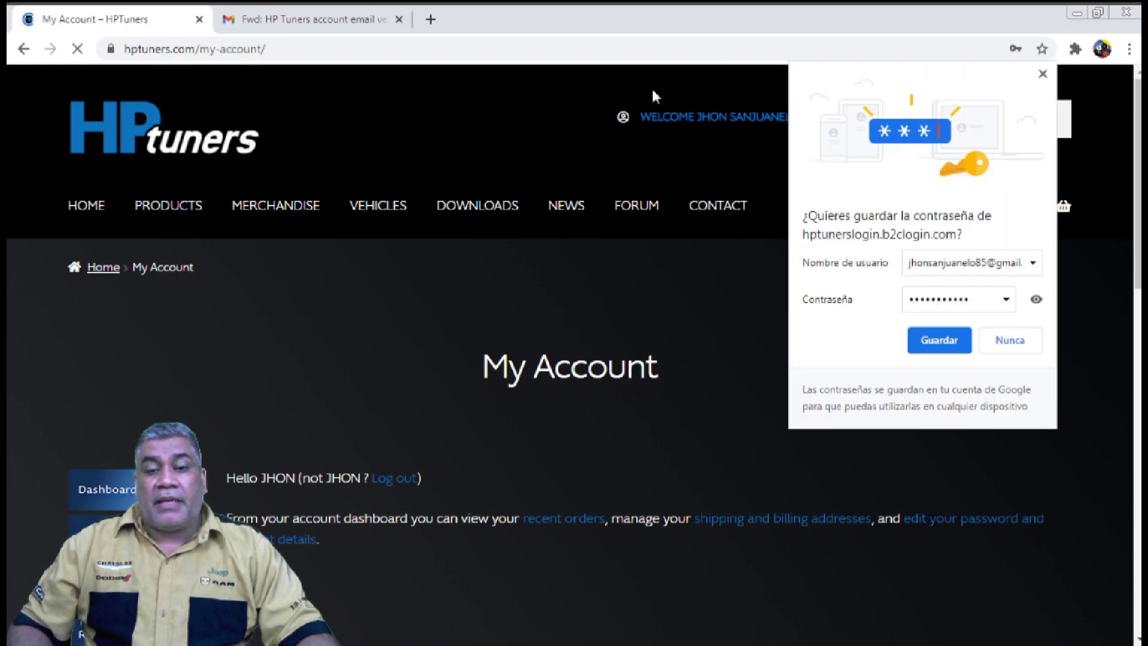
Step: Decline Chrome's save-password offer with Nunca and browse the My Account dashboard
{"action": "left_click", "coordinate": [1011, 341]}
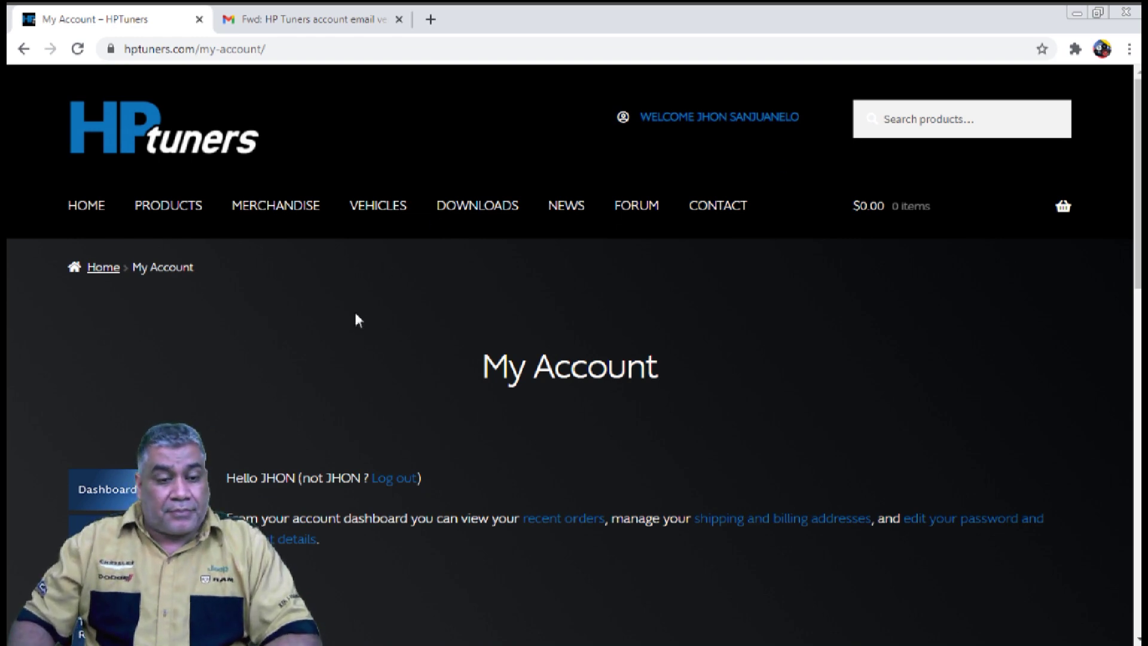
{"action": "scroll", "coordinate": [355, 314], "scroll_direction": "down", "scroll_amount": 3}
{"action": "scroll", "coordinate": [354, 313], "scroll_direction": "down", "scroll_amount": 1}
{"action": "scroll", "coordinate": [434, 341], "scroll_direction": "up", "scroll_amount": 4}
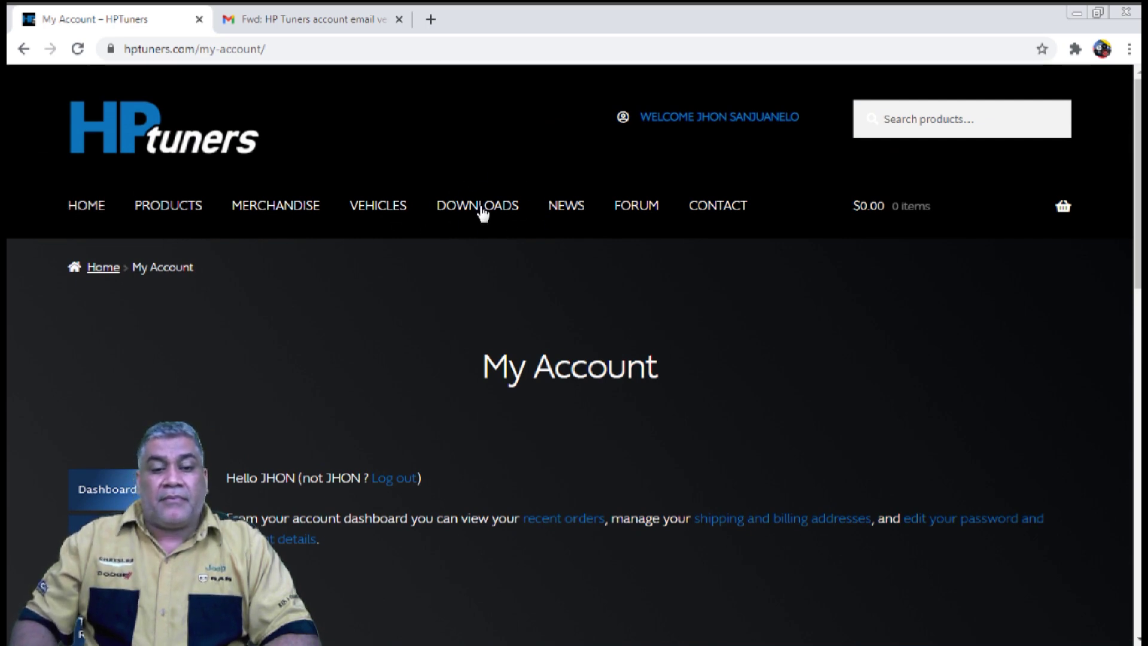
Step: Go to DOWNLOADS and scroll to the VCM Suite stable and beta download cards
{"action": "left_click", "coordinate": [494, 222]}
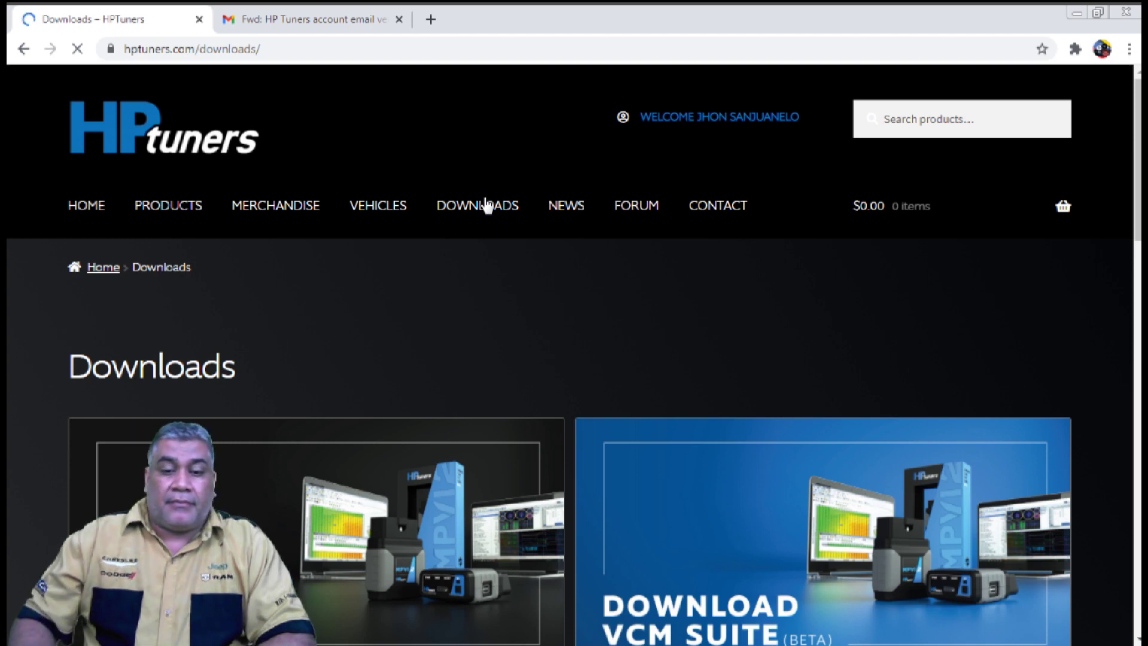
{"action": "scroll", "coordinate": [478, 209], "scroll_direction": "down", "scroll_amount": 3}
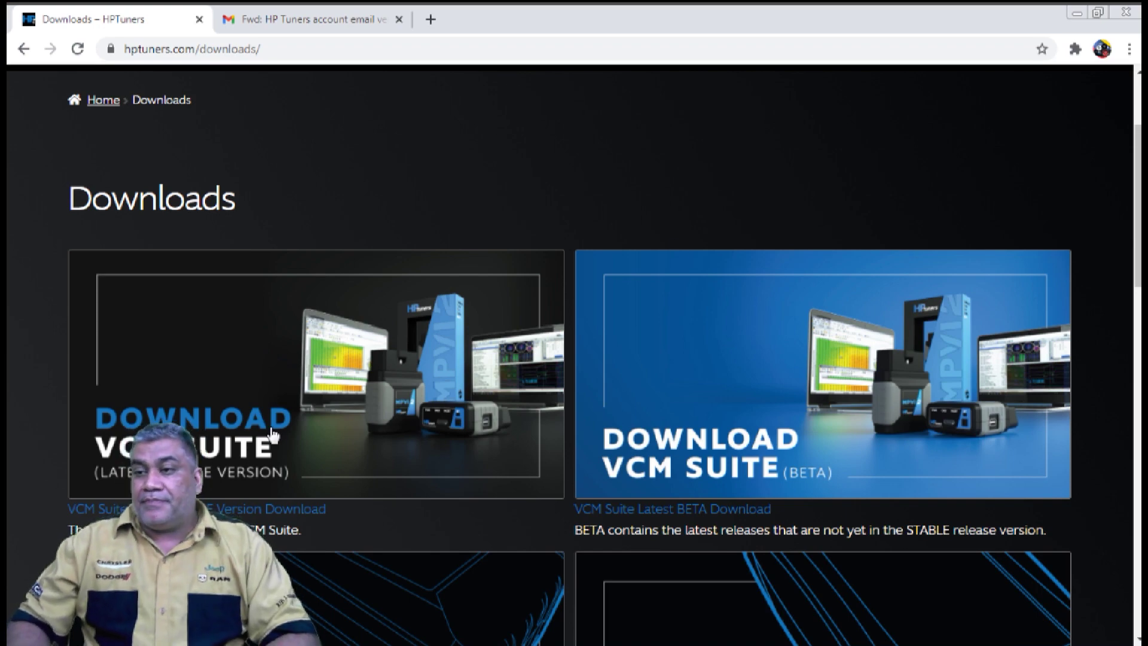
{"action": "scroll", "coordinate": [341, 386], "scroll_direction": "down", "scroll_amount": 1}
{"action": "scroll", "coordinate": [340, 385], "scroll_direction": "down", "scroll_amount": 1}
{"action": "scroll", "coordinate": [339, 385], "scroll_direction": "up", "scroll_amount": 1}
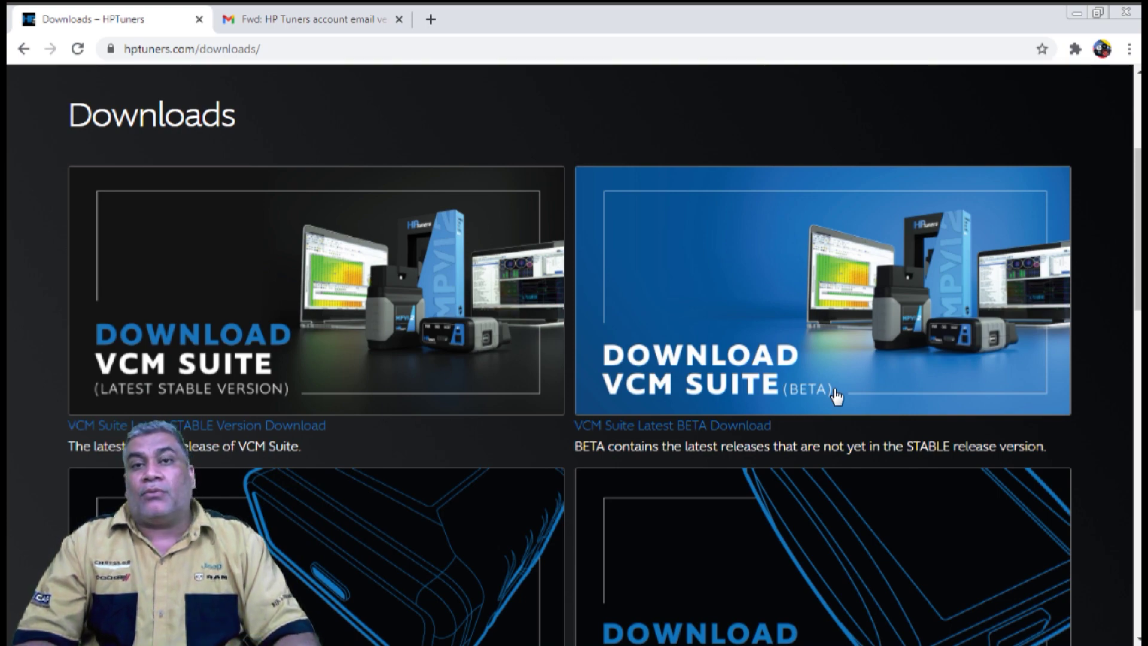
{"action": "scroll", "coordinate": [835, 396], "scroll_direction": "down", "scroll_amount": 1}
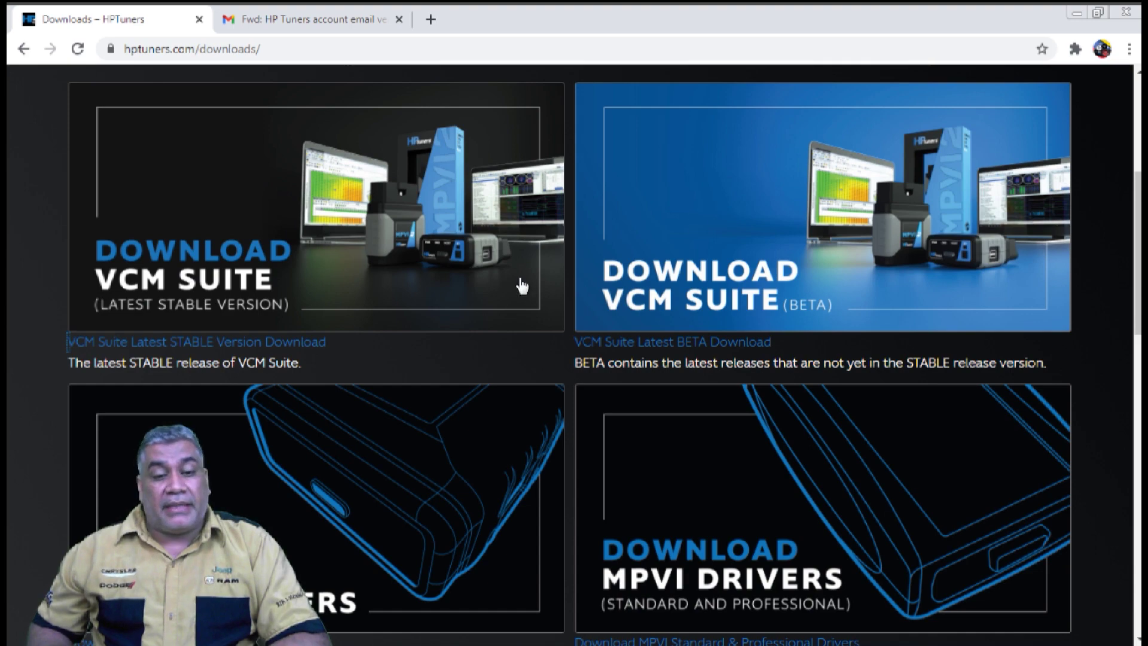
{"action": "scroll", "coordinate": [514, 282], "scroll_direction": "down", "scroll_amount": 5}
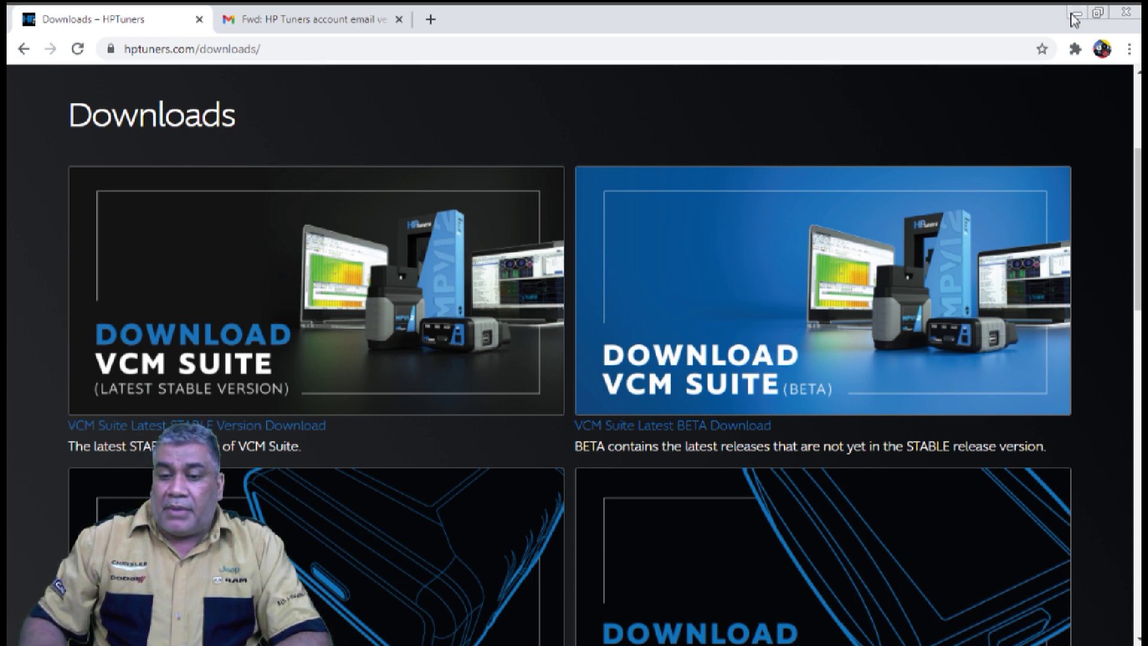
Step: Minimize Chrome to reveal the Bibliotecas libraries window
{"action": "left_click", "coordinate": [1076, 18]}
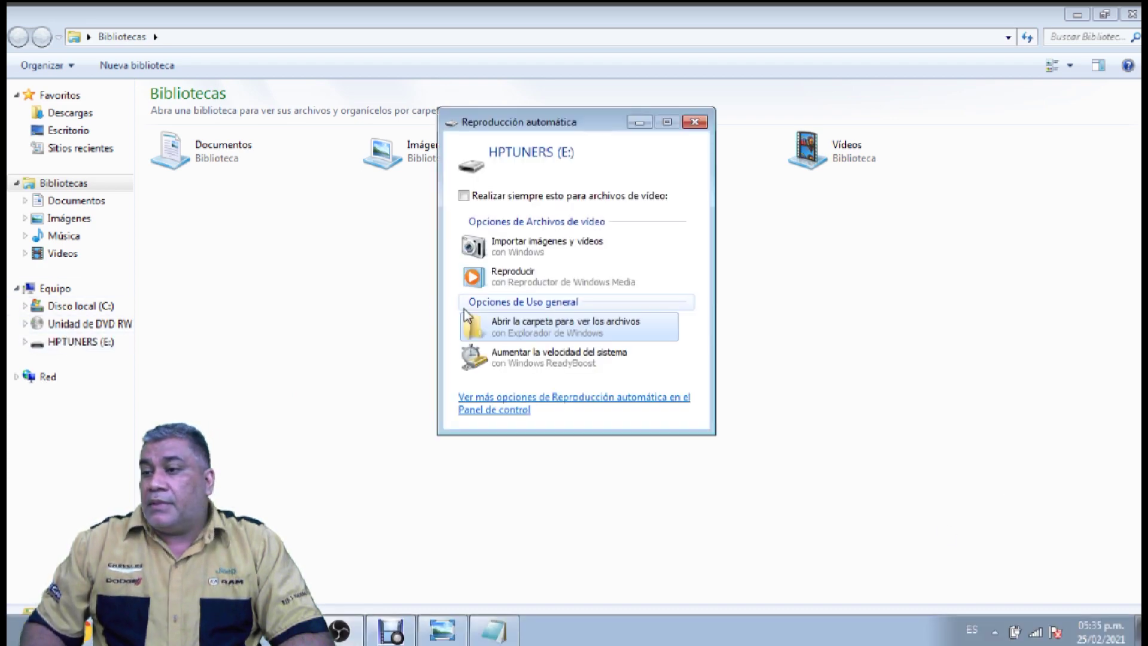
Step: Browse the HPTUNERS (E:) drive from AutoPlay and select the VCM Suite installer
{"action": "left_click", "coordinate": [555, 335]}
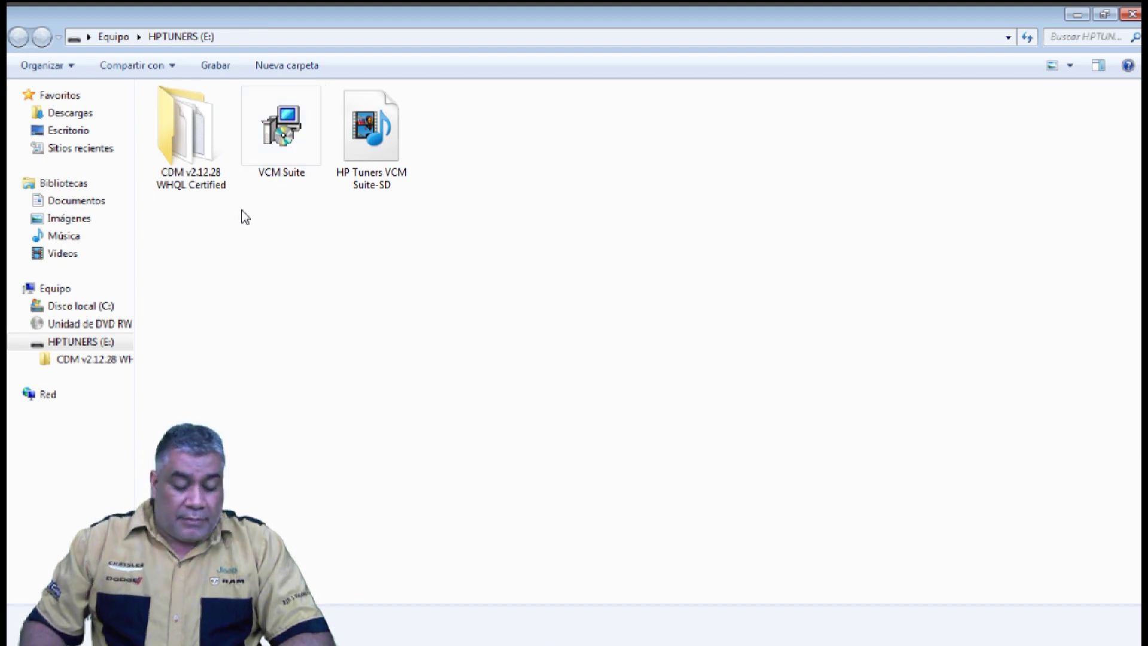
{"action": "left_click", "coordinate": [279, 118]}
Step: Install VCM Suite 4.8.7.0, accepting the licence and the default C:\Program Files\HP Tuners\VCM Suite\ folder
{"action": "right_click", "coordinate": [278, 118]}
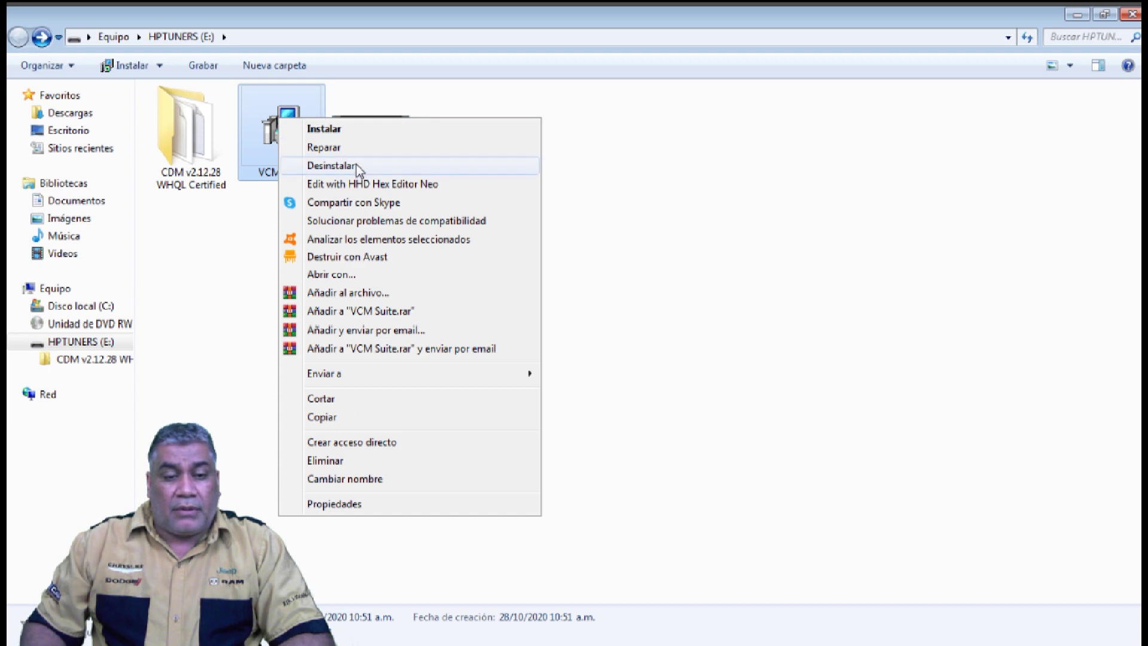
{"action": "left_click", "coordinate": [333, 129]}
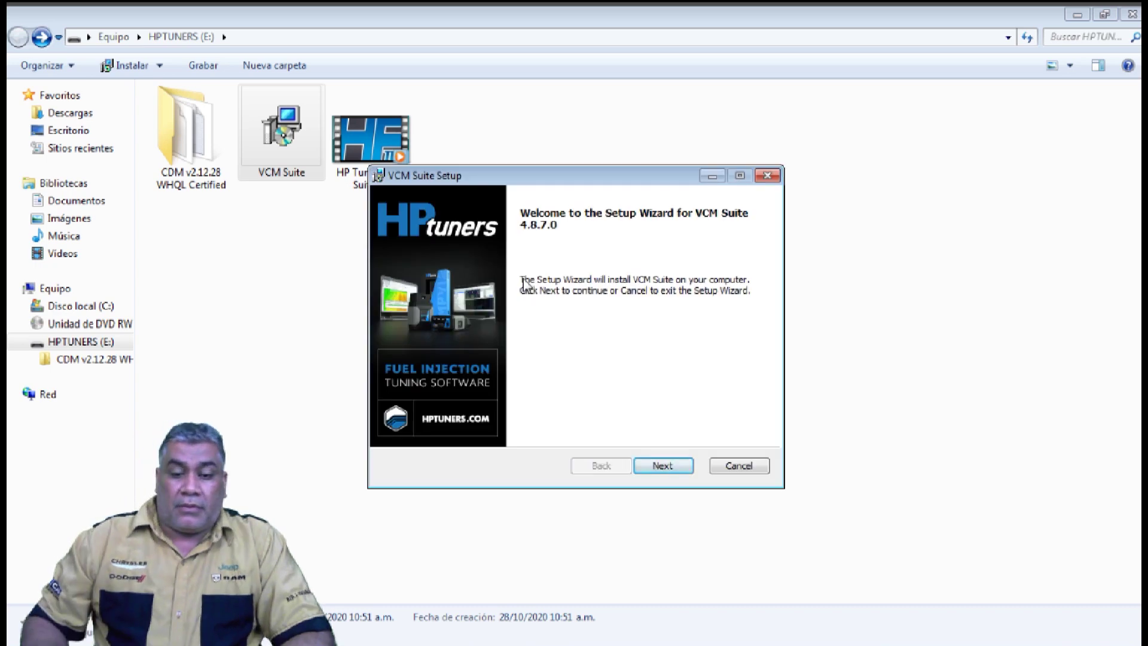
{"action": "left_click", "coordinate": [667, 467]}
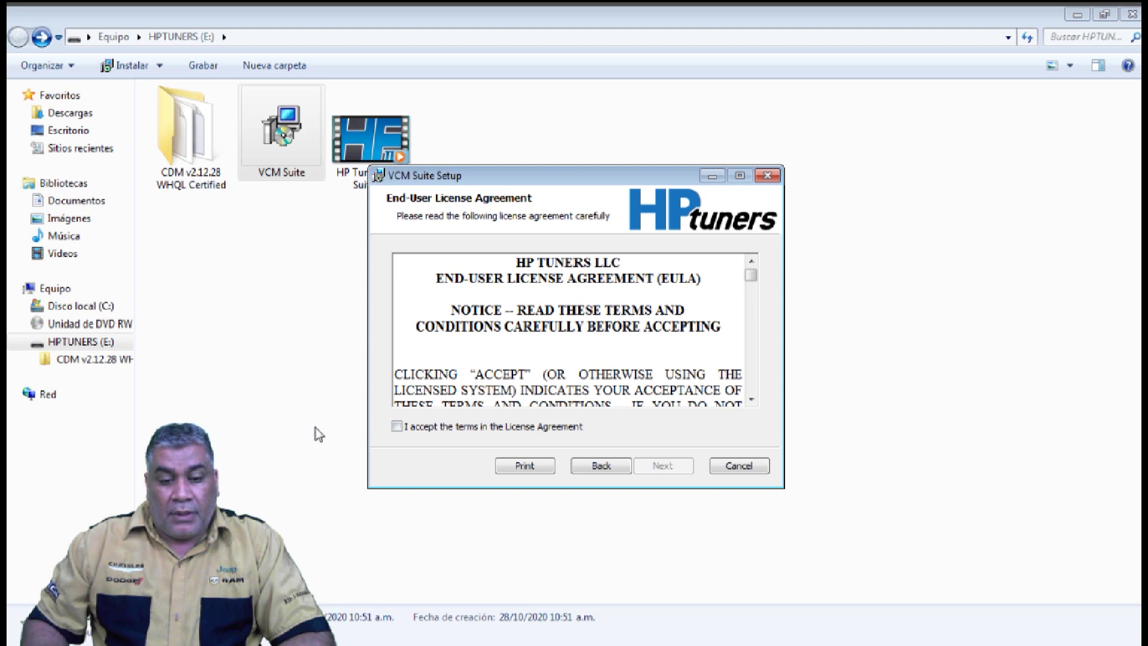
{"action": "left_click", "coordinate": [397, 427]}
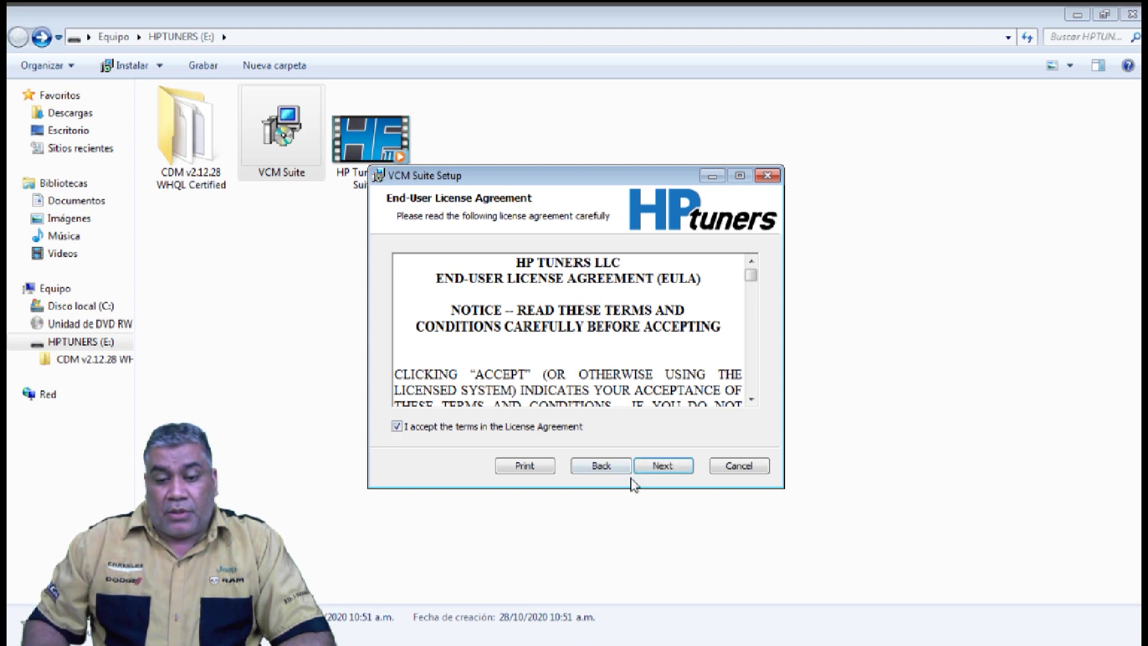
{"action": "left_click", "coordinate": [659, 468]}
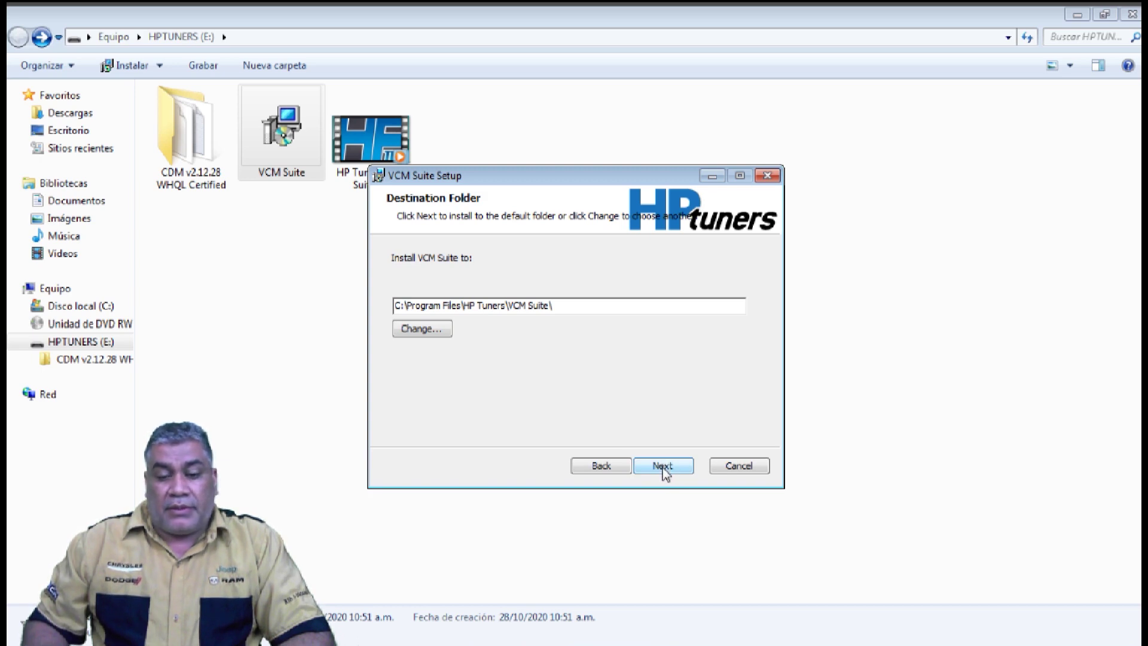
{"action": "left_click", "coordinate": [663, 468]}
{"action": "left_click", "coordinate": [663, 468]}
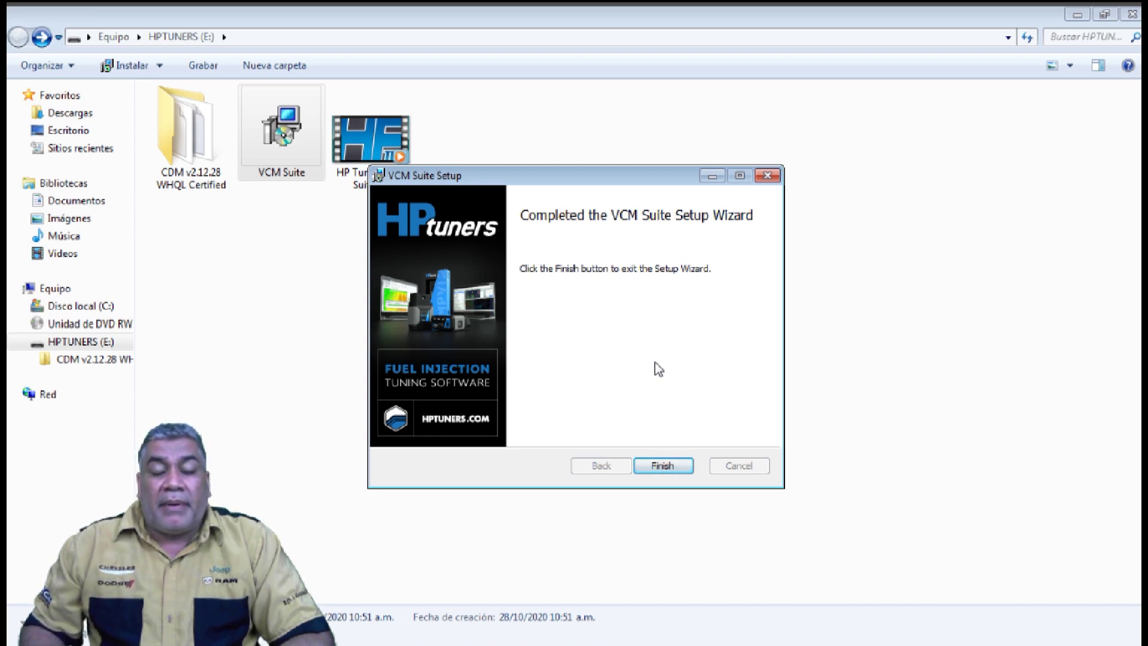
Step: Finish and close the VCM Suite Setup wizard after installation completes
{"action": "left_click", "coordinate": [670, 468]}
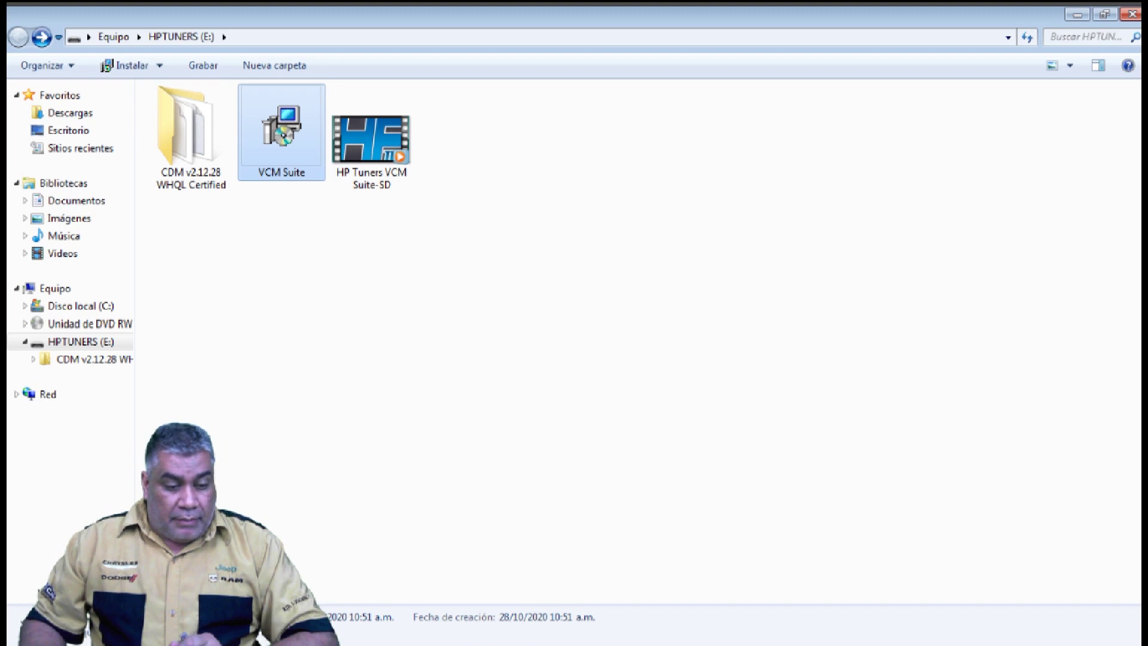
Step: Open Computer Management through Equipo > Administrar in the Start menu
{"action": "left_click", "coordinate": [24, 630]}
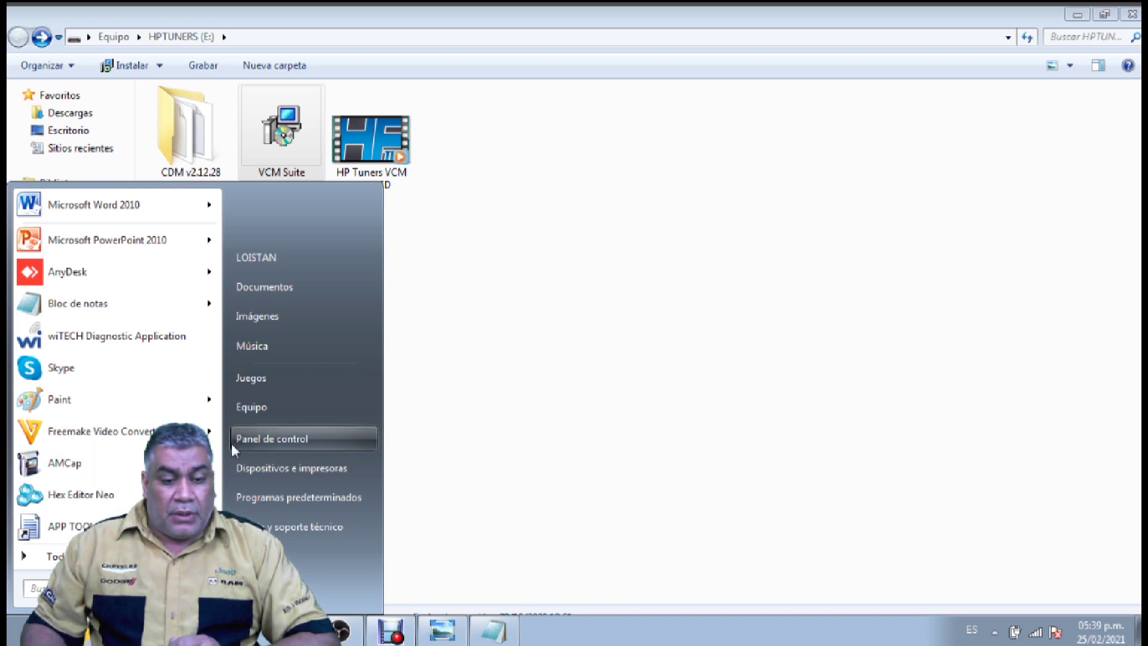
{"action": "right_click", "coordinate": [266, 409]}
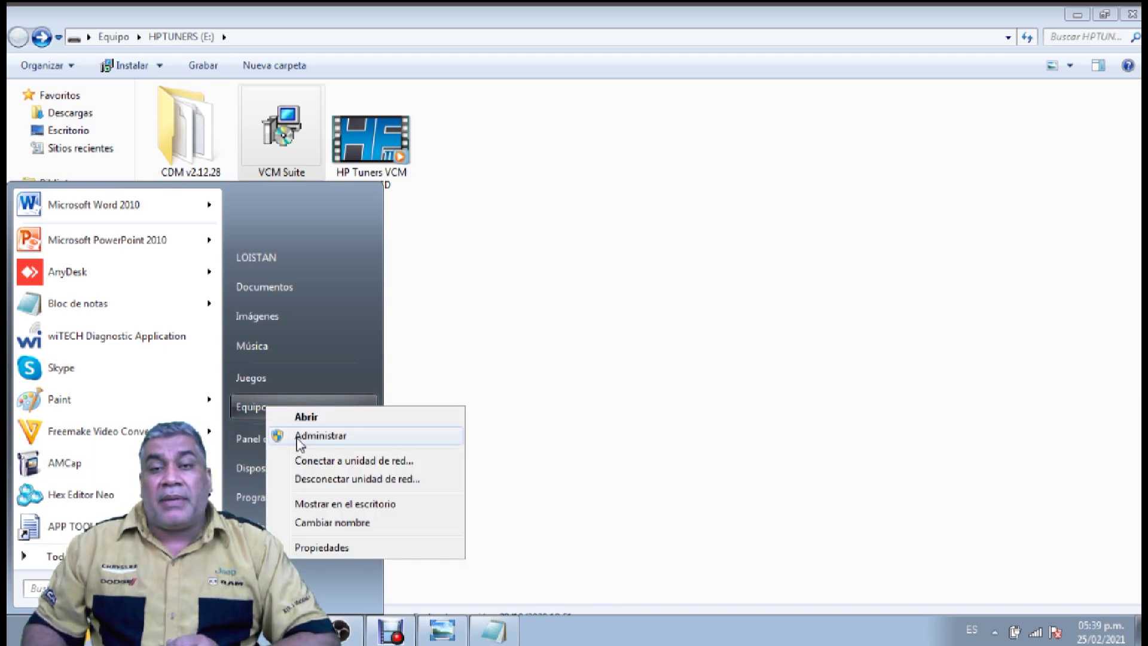
{"action": "key", "text": "Escape"}
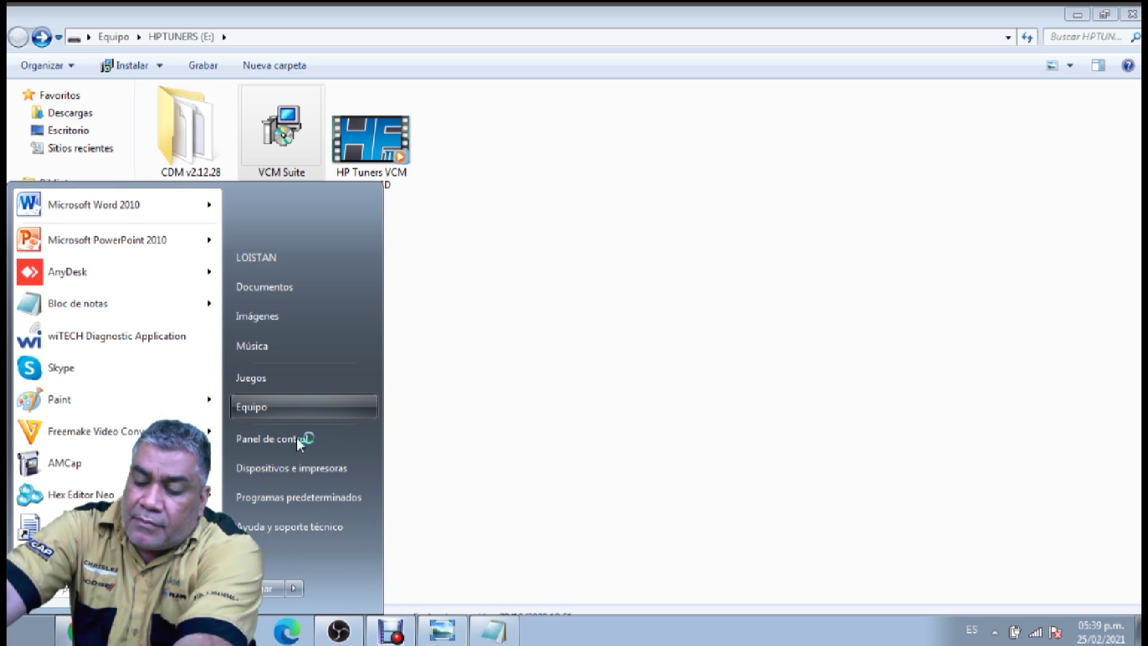
{"action": "left_click", "coordinate": [297, 439]}
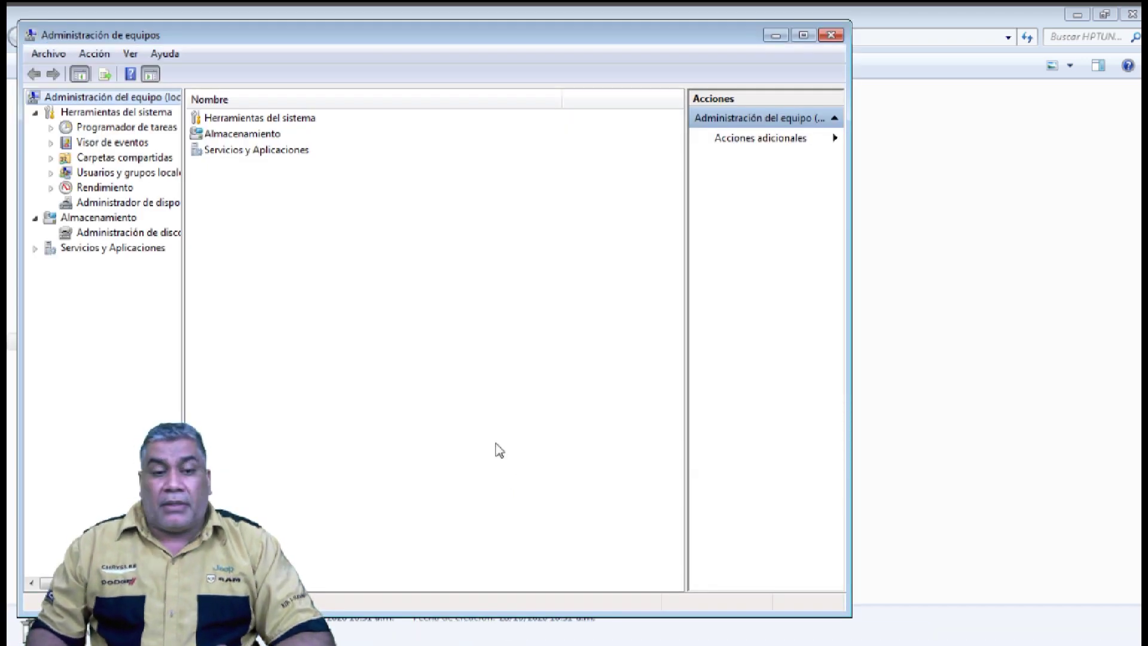
Step: Locate the USB Serial Converter under Device Manager's USB controllers and bring up its actions
{"action": "left_click", "coordinate": [117, 203]}
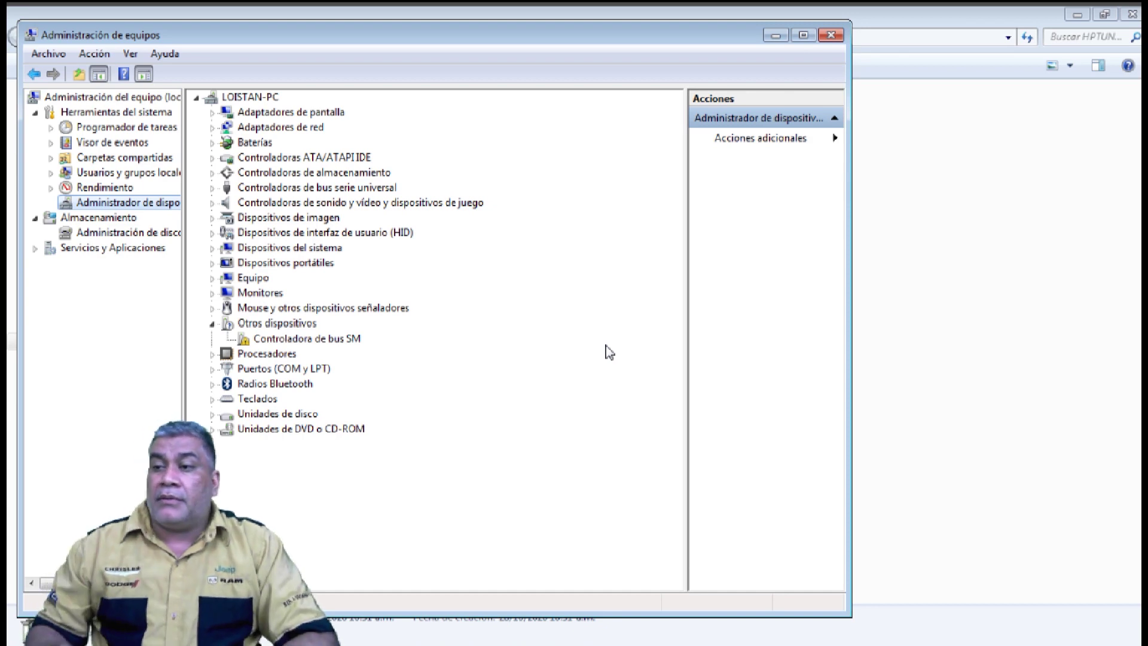
{"action": "left_click", "coordinate": [212, 188]}
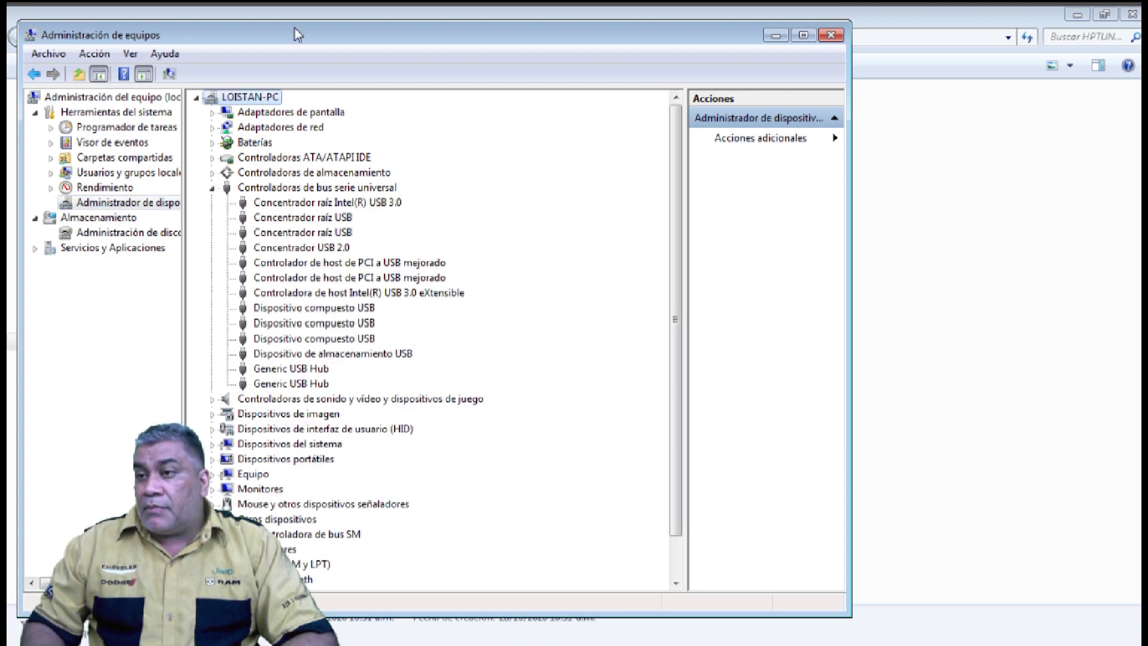
{"action": "left_click_drag", "start_coordinate": [294, 28], "coordinate": [477, 34]}
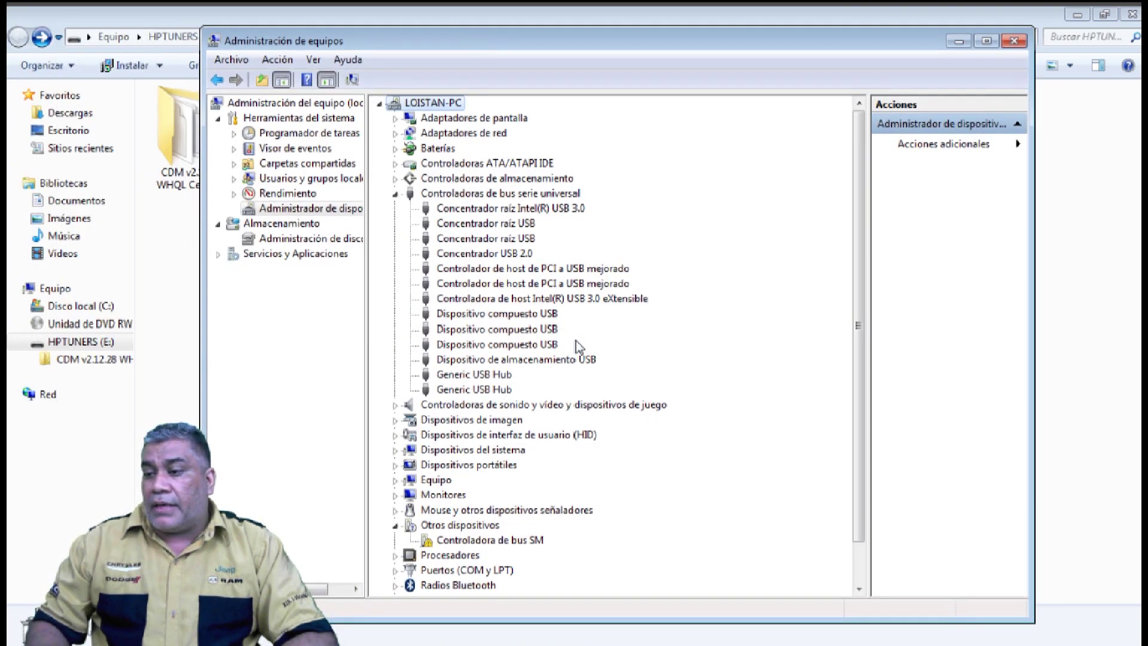
{"action": "left_click_drag", "start_coordinate": [858, 199], "coordinate": [861, 273]}
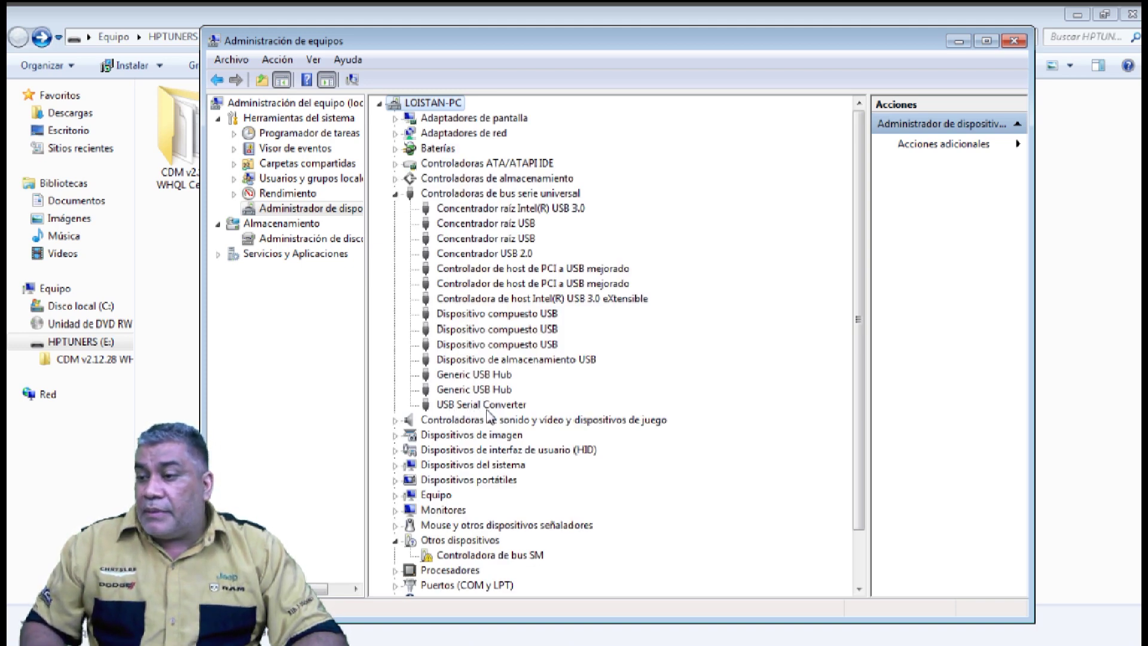
{"action": "left_click", "coordinate": [488, 406]}
{"action": "right_click", "coordinate": [487, 407]}
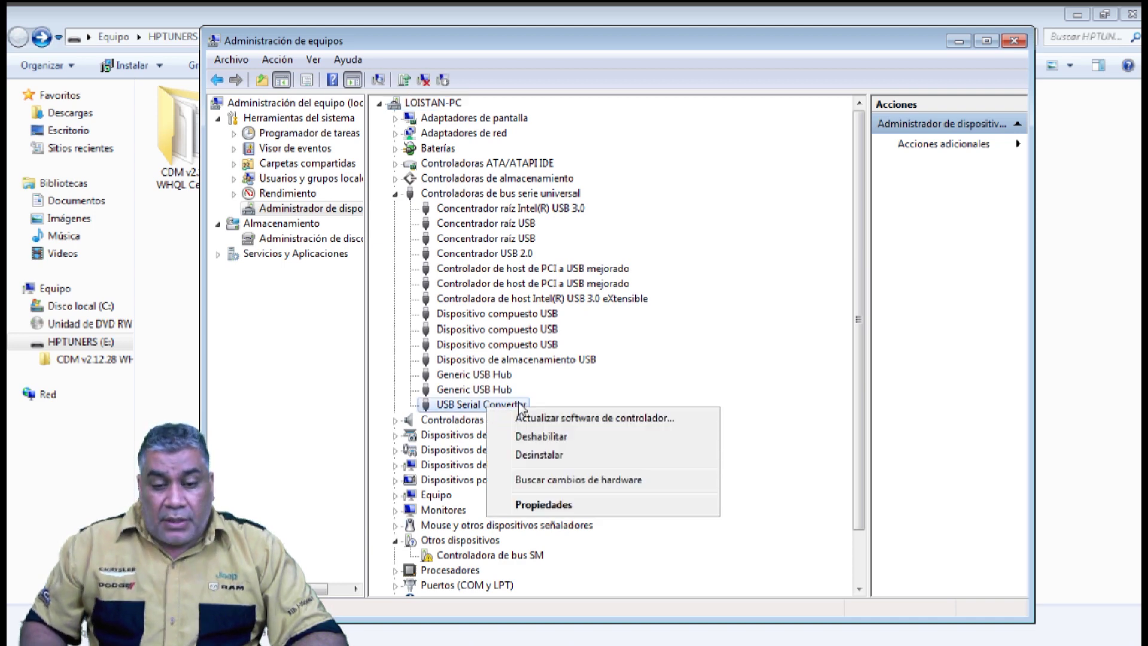
Step: Update the USB Serial Converter driver from E:\CDM v2.12.28 WHQL Certified, finding it already current
{"action": "left_click", "coordinate": [576, 422]}
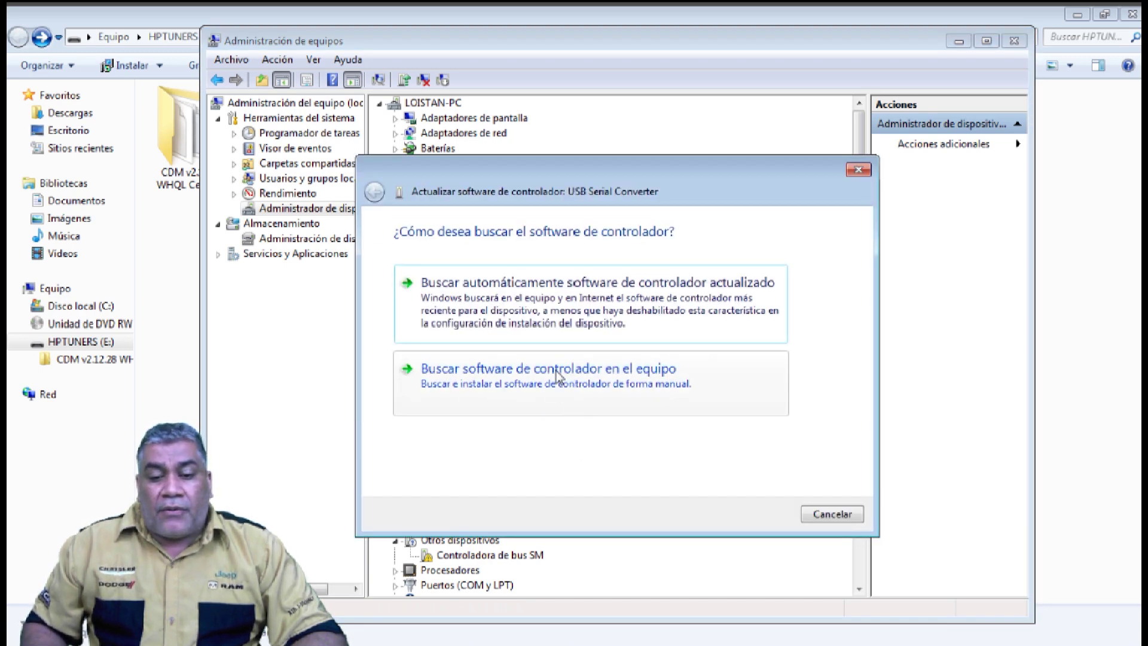
{"action": "left_click", "coordinate": [563, 377]}
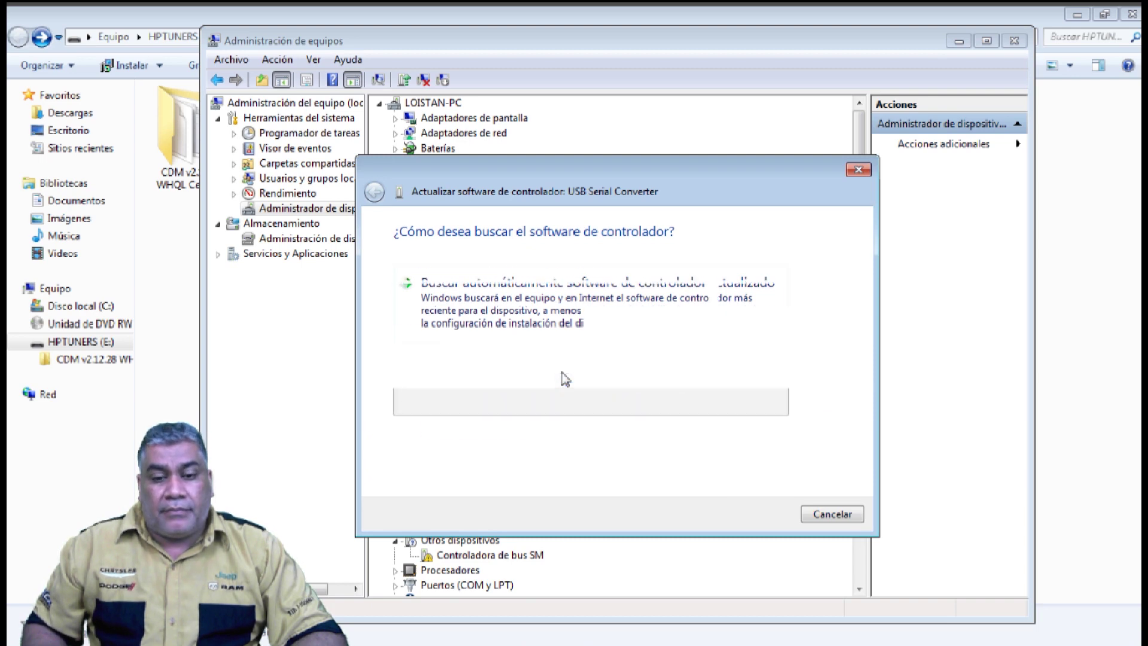
{"action": "left_click", "coordinate": [745, 294]}
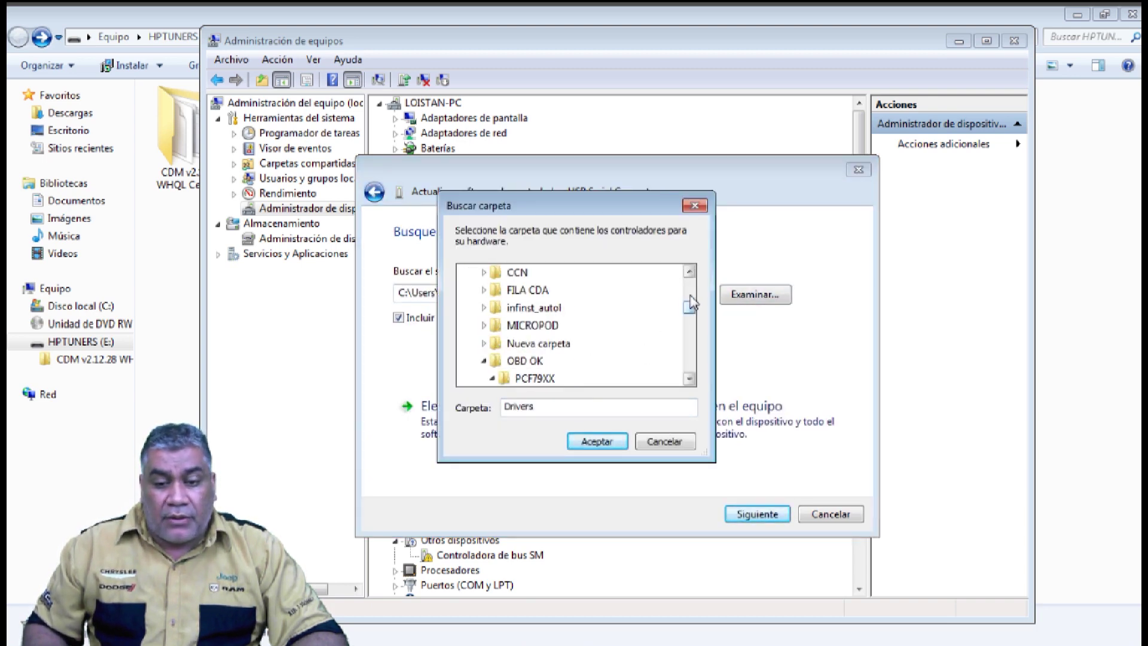
{"action": "left_click_drag", "start_coordinate": [688, 304], "coordinate": [691, 280]}
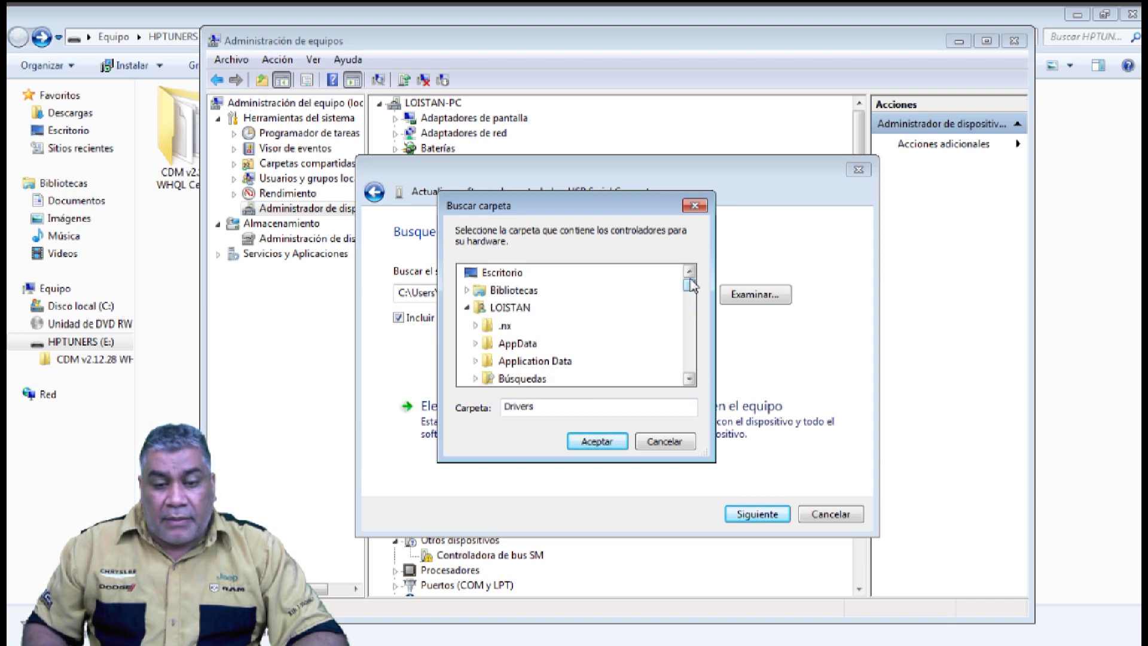
{"action": "left_click", "coordinate": [467, 307]}
{"action": "left_click", "coordinate": [468, 326]}
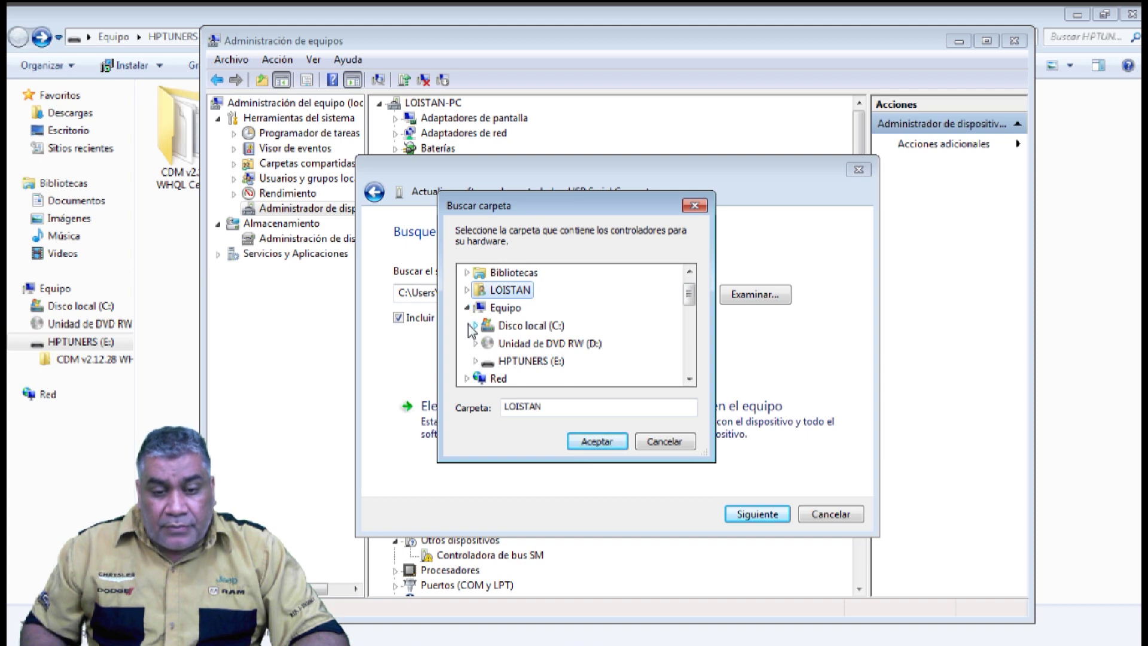
{"action": "left_click", "coordinate": [524, 362]}
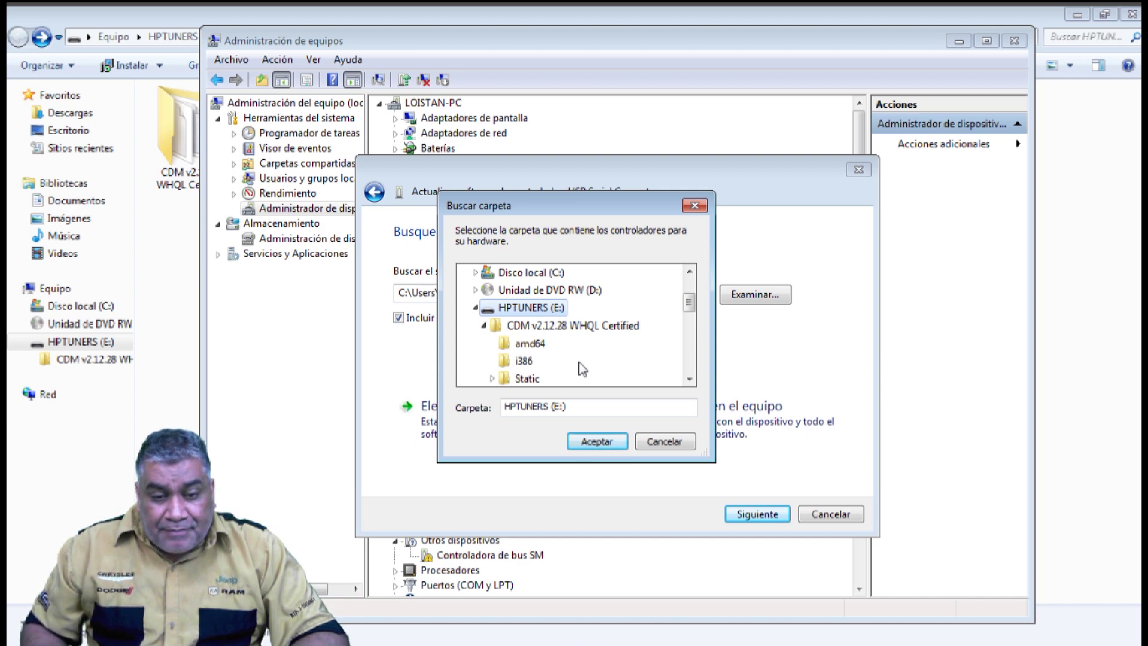
{"action": "left_click", "coordinate": [557, 329]}
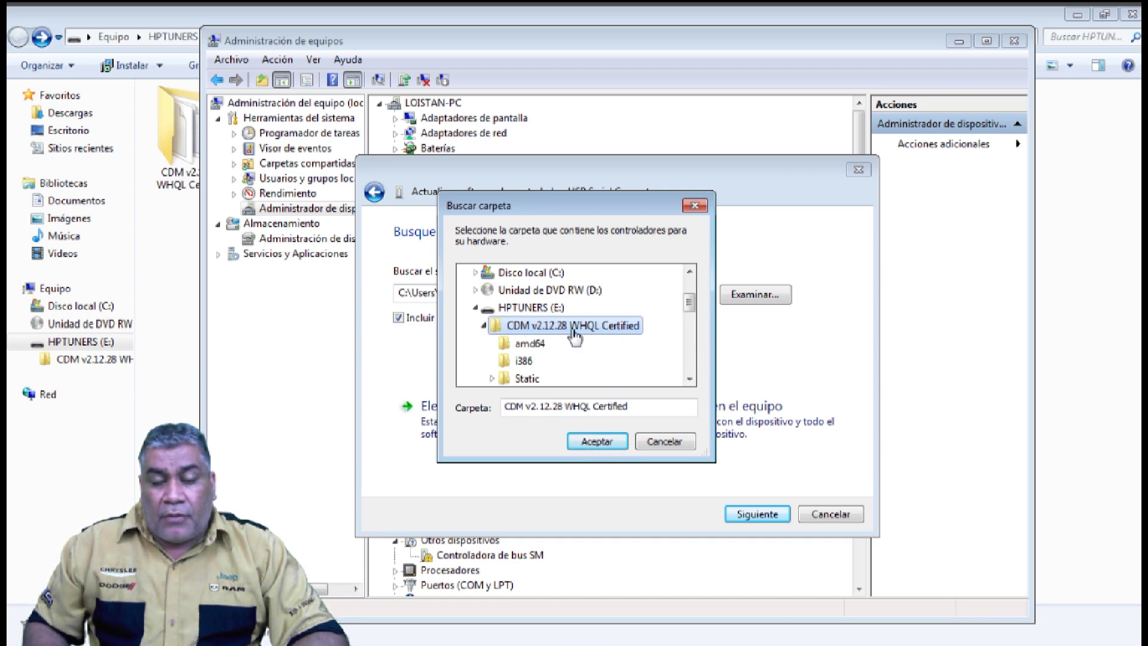
{"action": "left_click", "coordinate": [596, 442]}
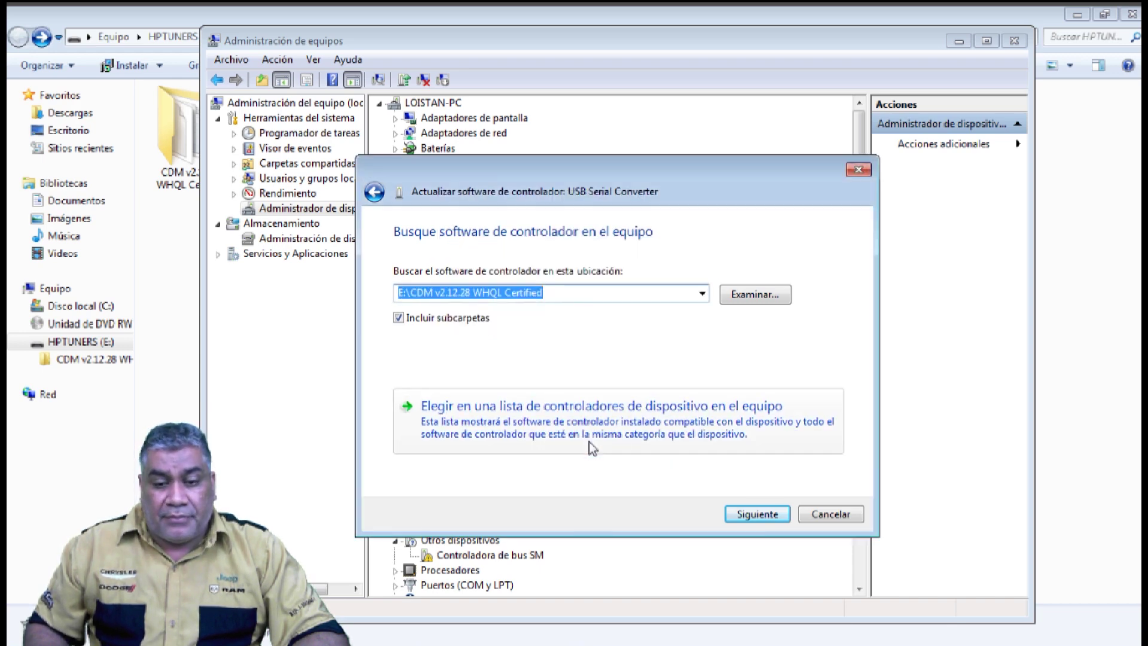
{"action": "left_click", "coordinate": [753, 515]}
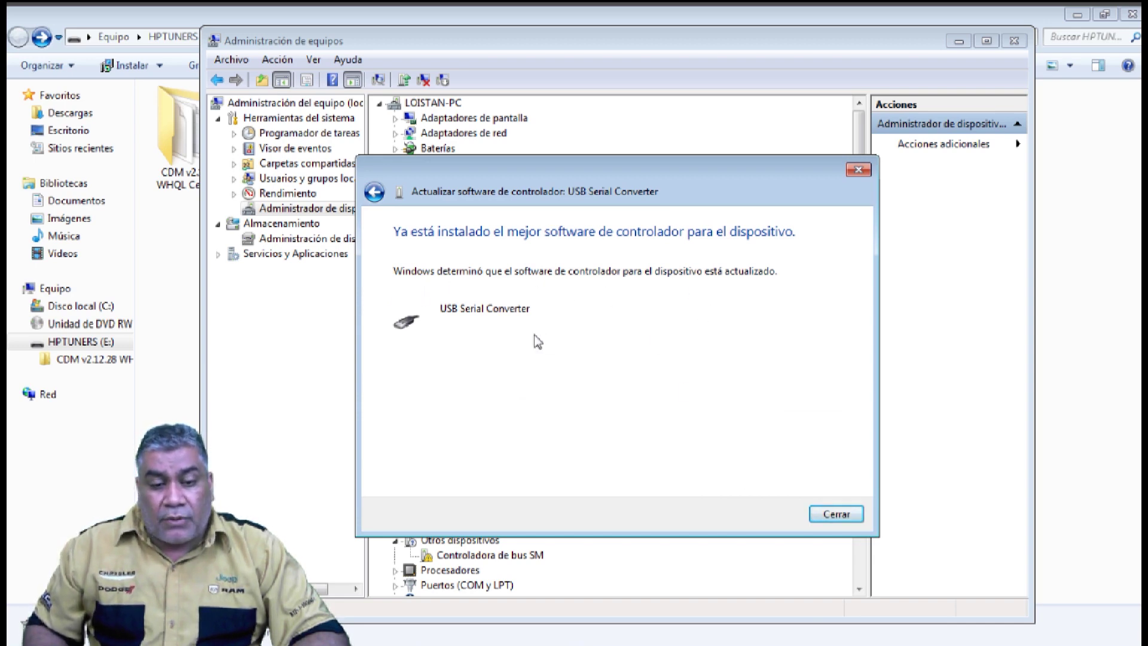
{"action": "left_click", "coordinate": [845, 515]}
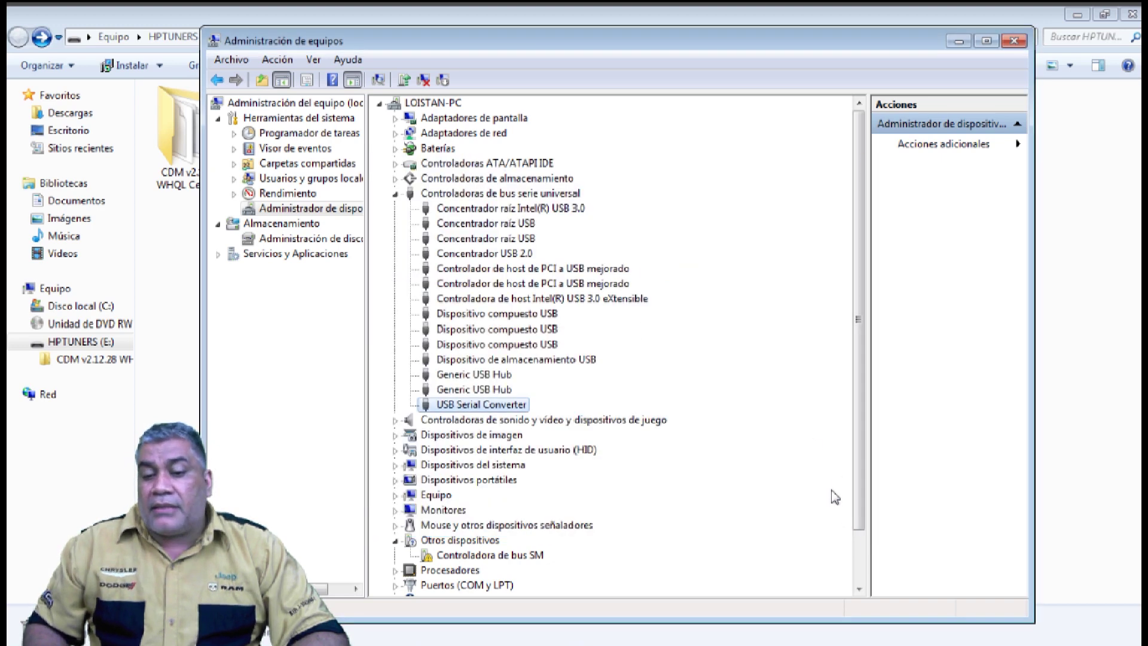
Step: Minimize Computer Management and open the Disco local (C:) drive in Explorer
{"action": "left_click", "coordinate": [957, 42]}
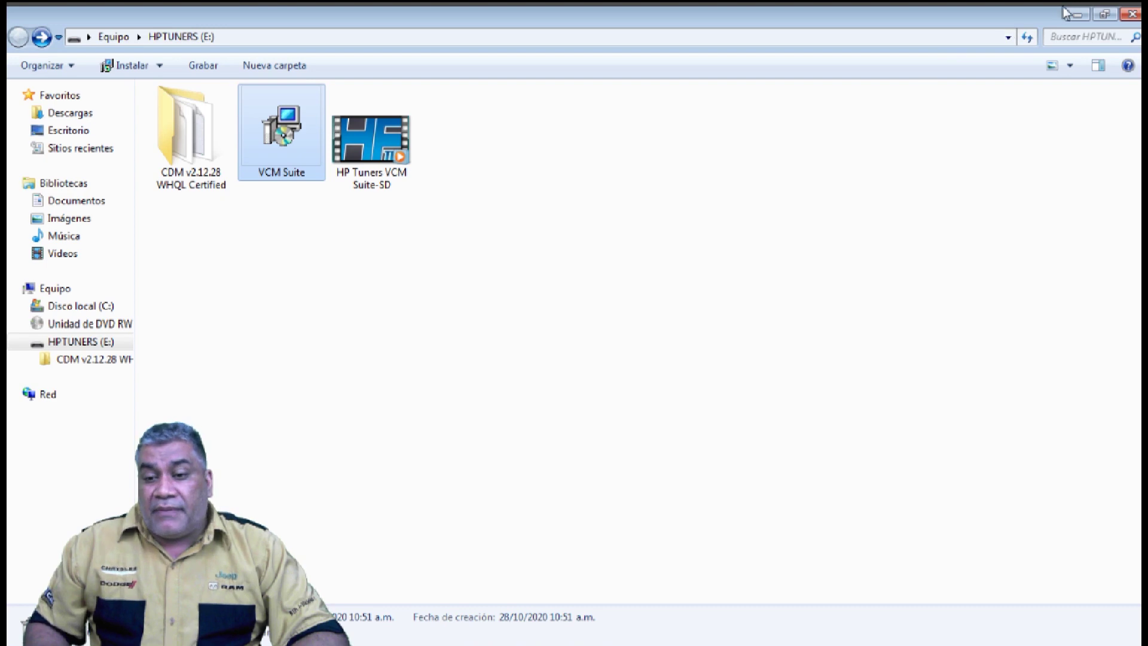
{"action": "left_click", "coordinate": [24, 305]}
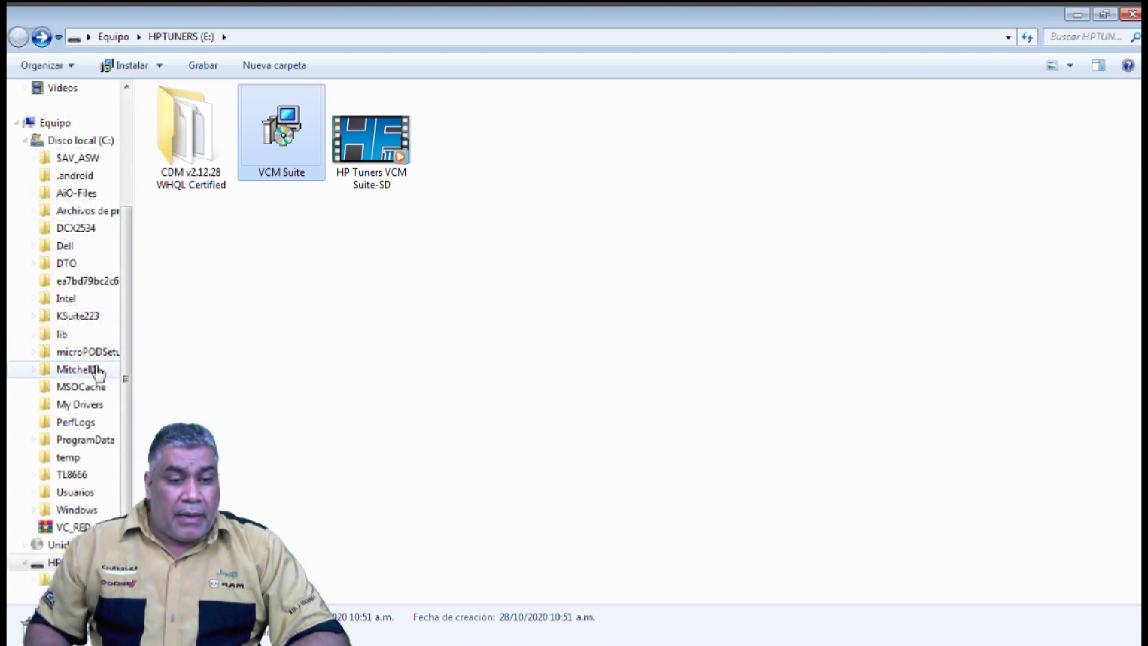
{"action": "left_click", "coordinate": [58, 141]}
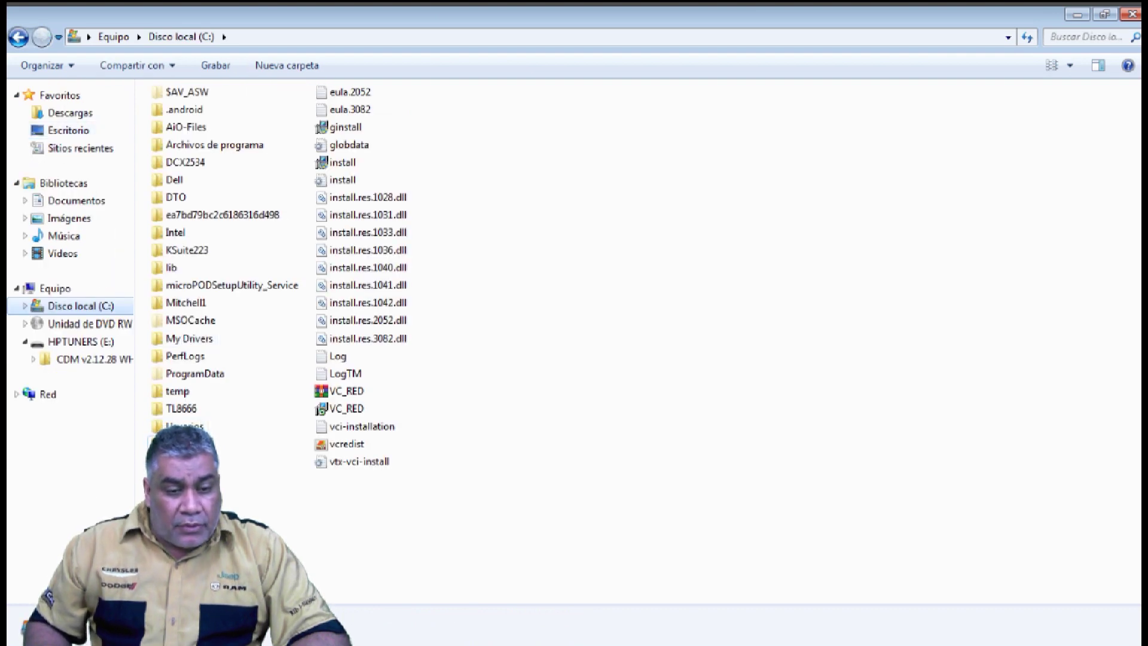
Step: Navigate to C:\Archivos de programa\HP Tuners\VCM Suite in Explorer
{"action": "left_click", "coordinate": [200, 147]}
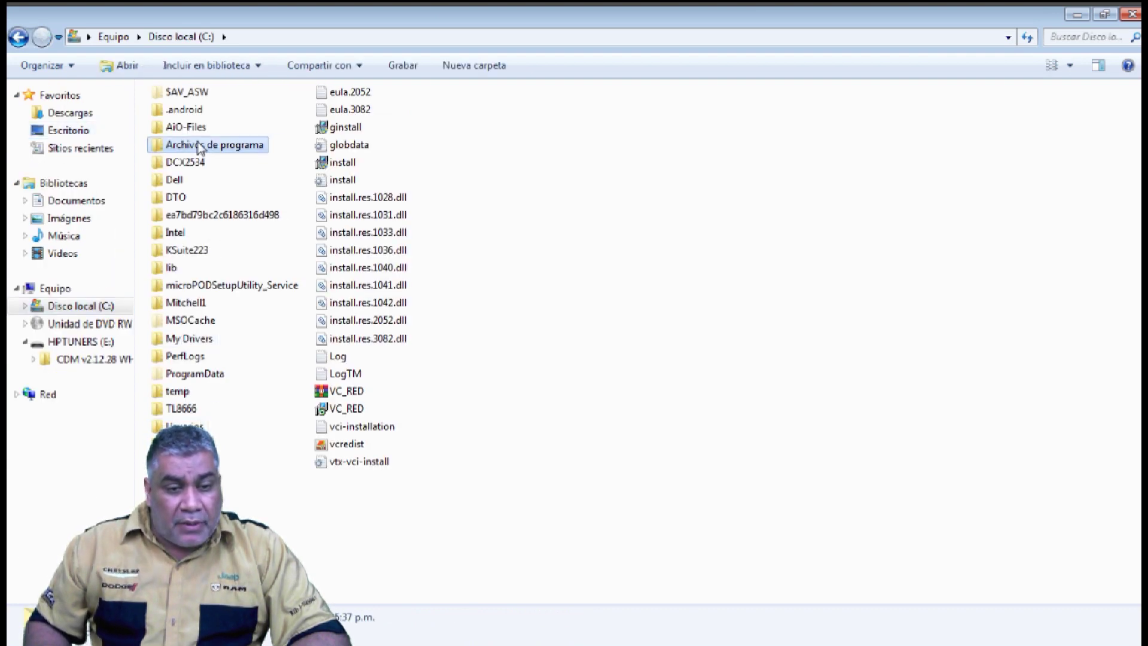
{"action": "double_click", "coordinate": [199, 145]}
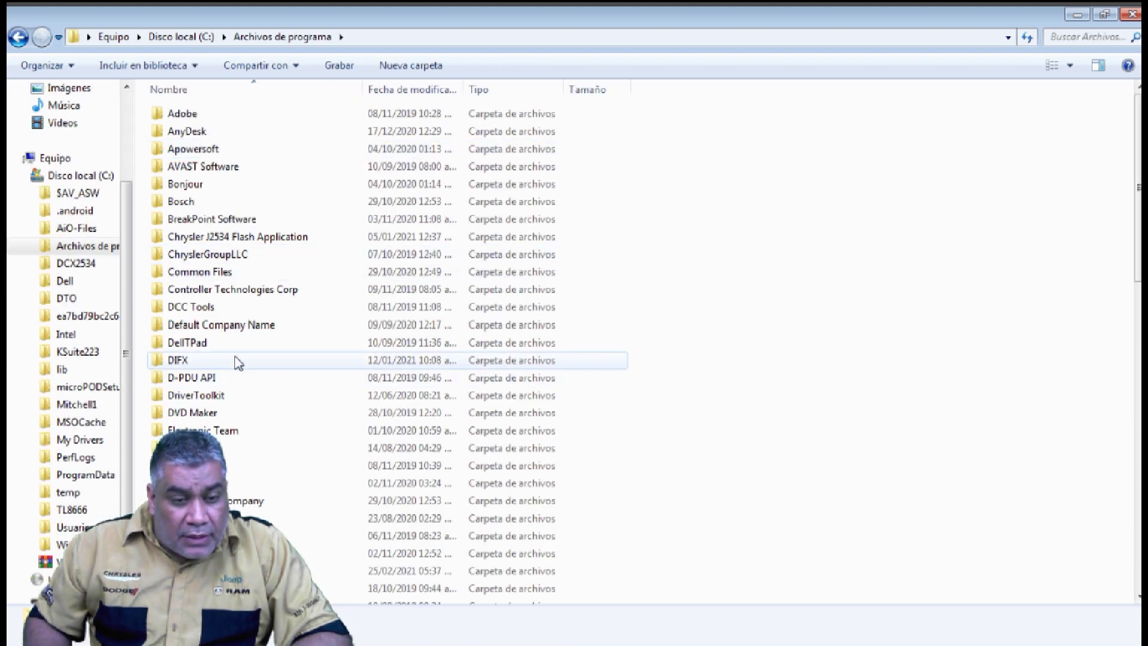
{"action": "scroll", "coordinate": [238, 362], "scroll_direction": "down", "scroll_amount": 2}
{"action": "scroll", "coordinate": [234, 356], "scroll_direction": "down", "scroll_amount": 1}
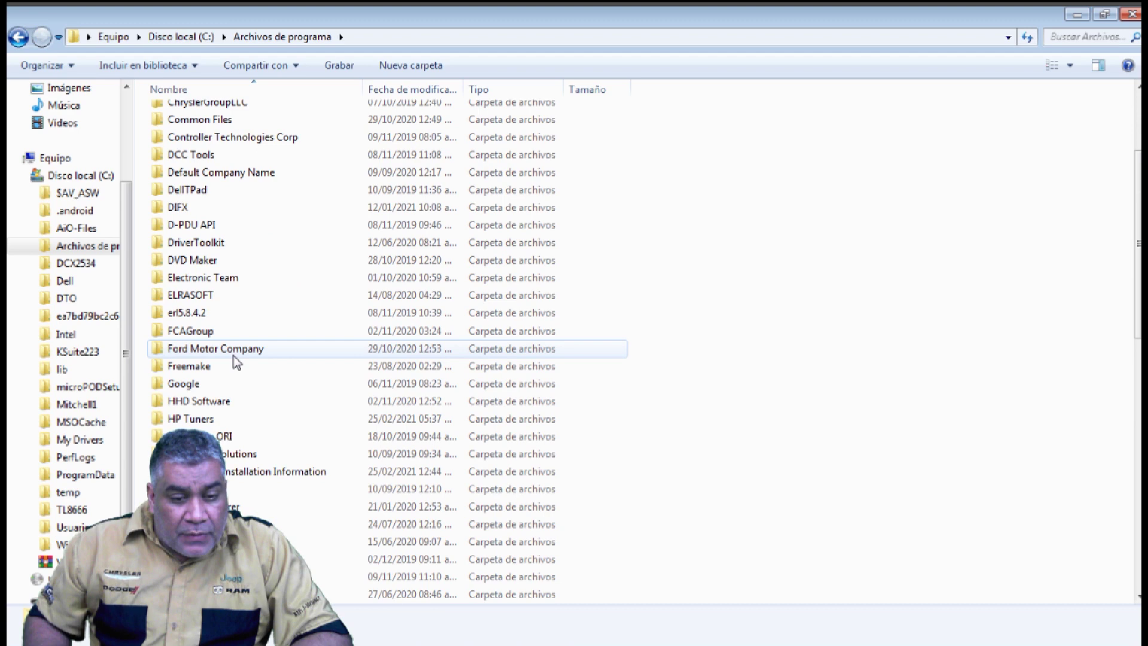
{"action": "double_click", "coordinate": [198, 422]}
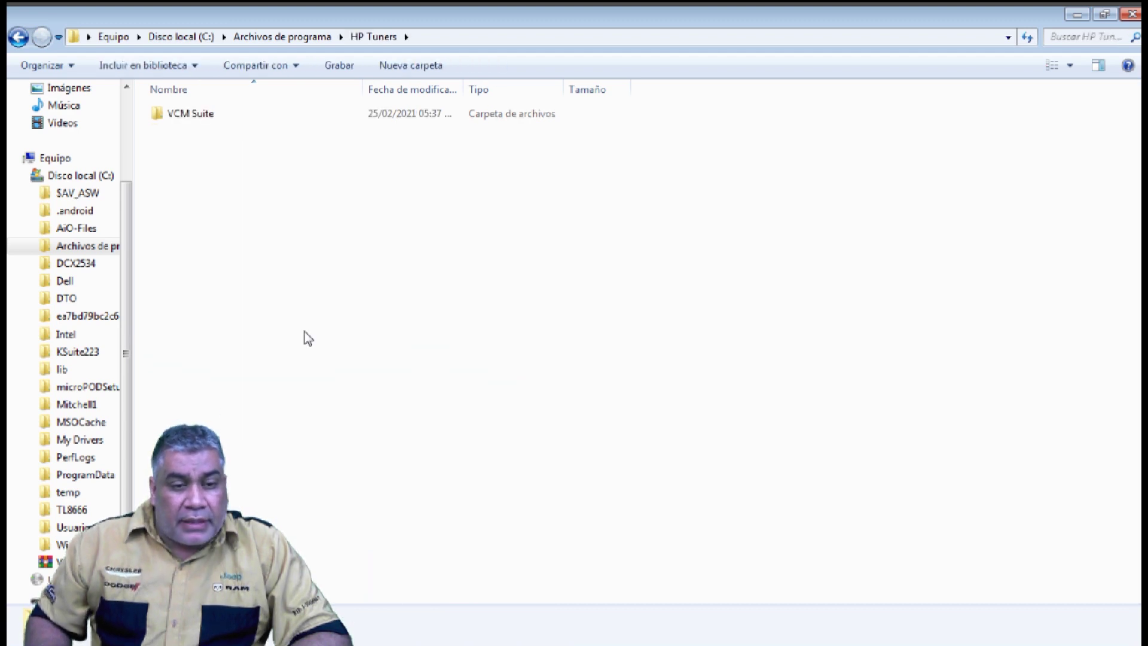
{"action": "double_click", "coordinate": [209, 119]}
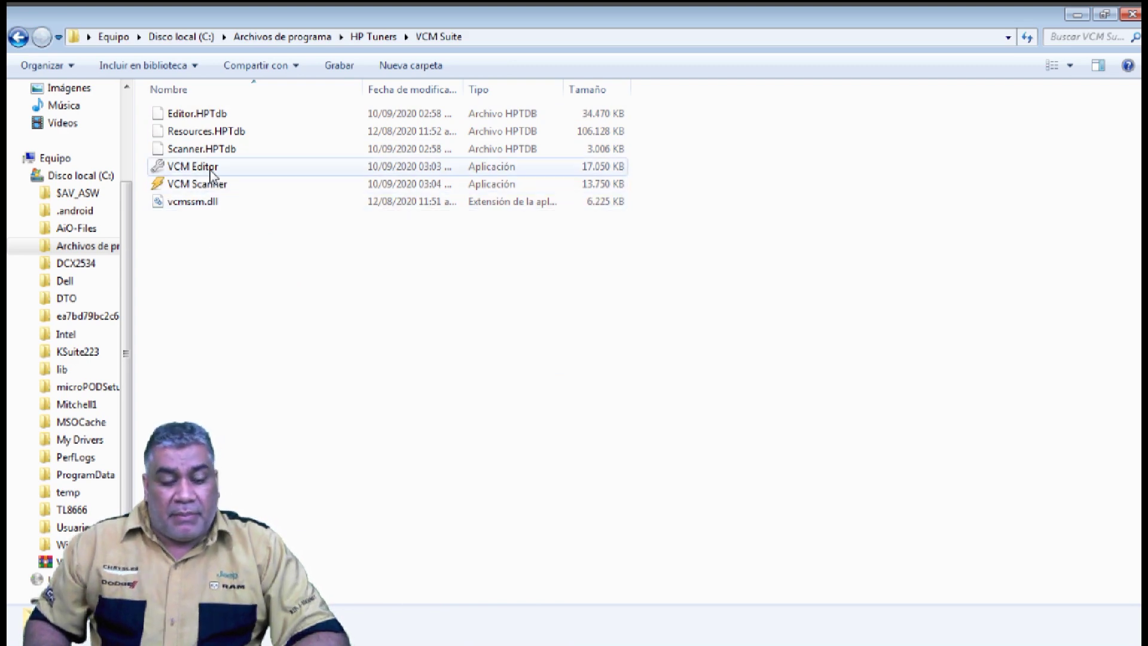
Step: Send desktop shortcuts for VCM Editor and VCM Scanner, then minimize Explorer
{"action": "left_click", "coordinate": [213, 173]}
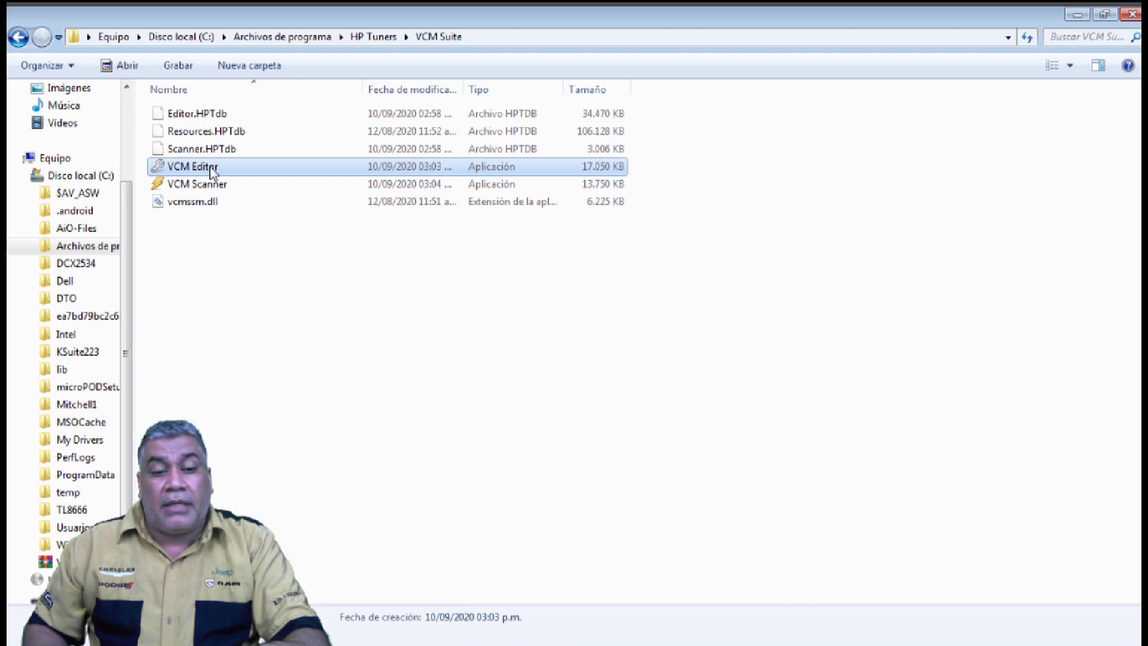
{"action": "right_click", "coordinate": [212, 173]}
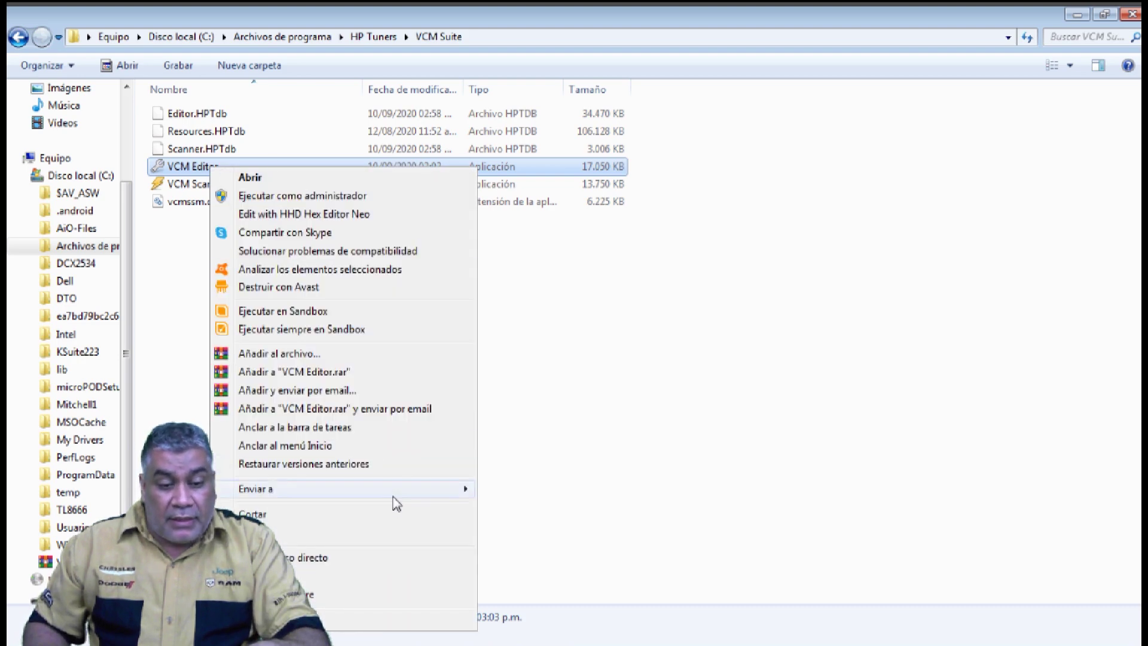
{"action": "mouse_move", "coordinate": [394, 495]}
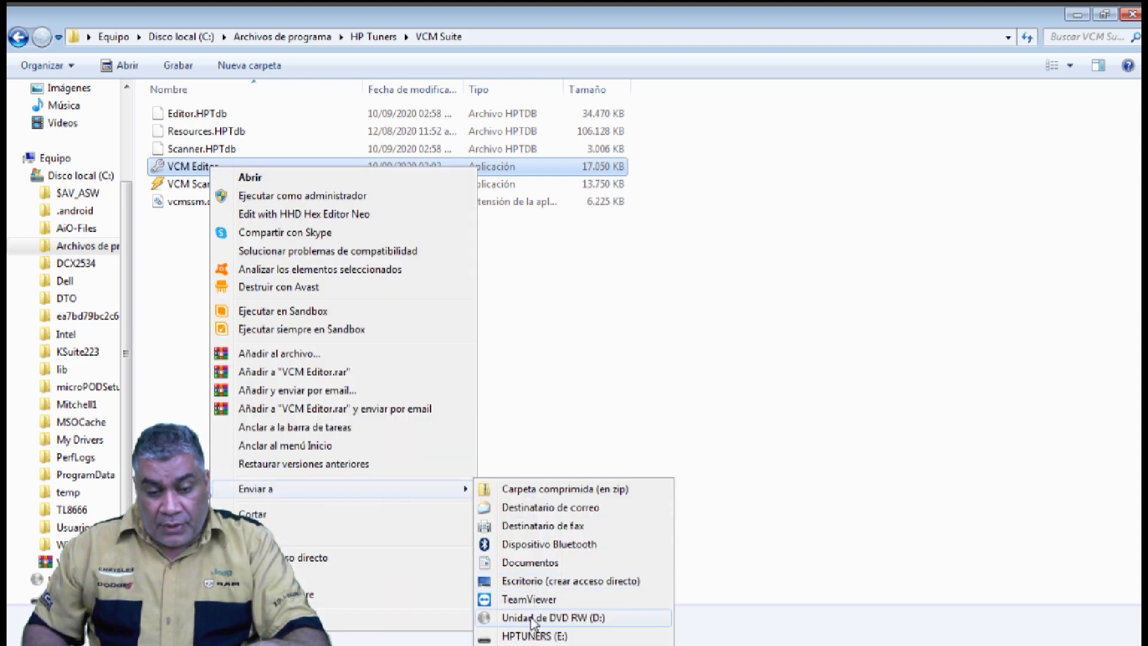
{"action": "left_click", "coordinate": [541, 583]}
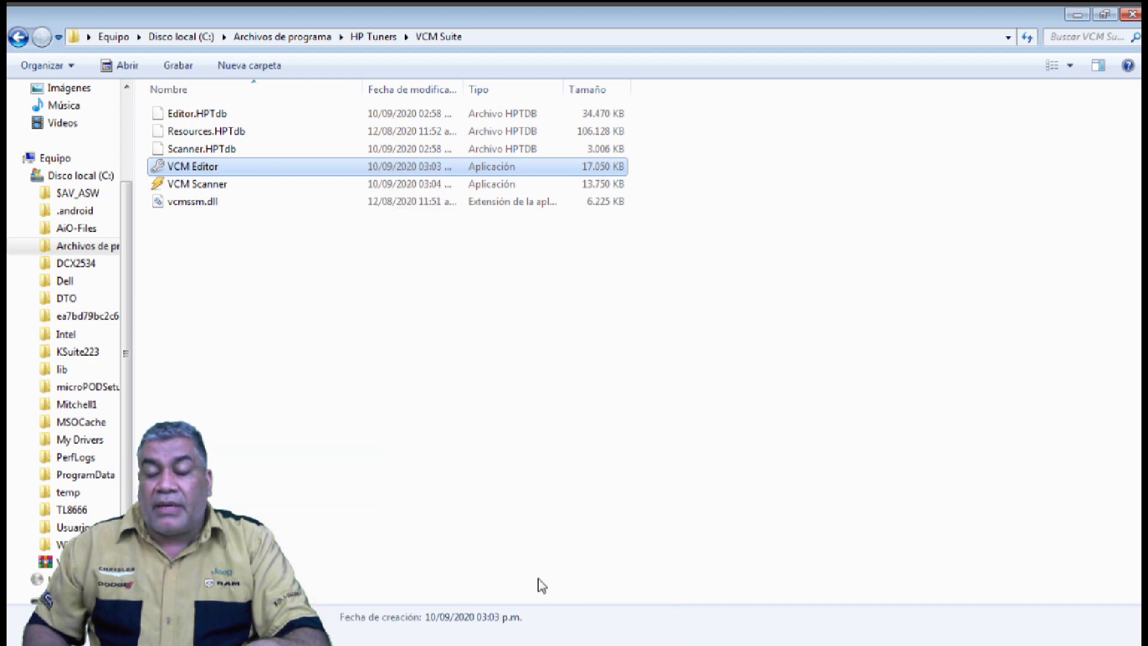
{"action": "left_click", "coordinate": [178, 188]}
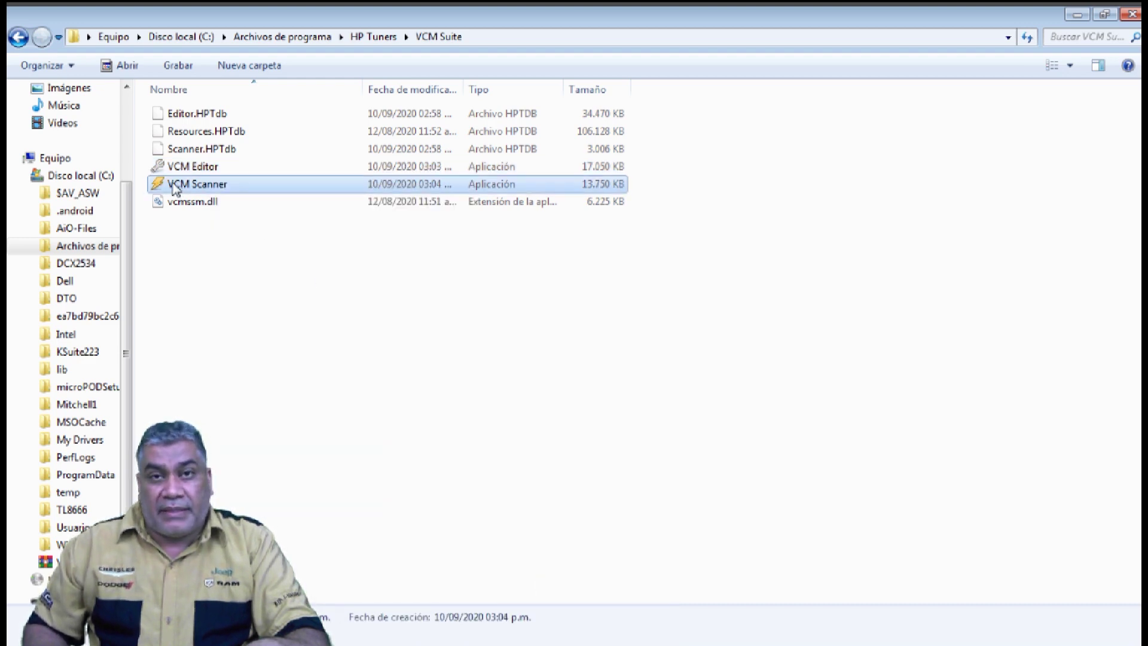
{"action": "right_click", "coordinate": [175, 188]}
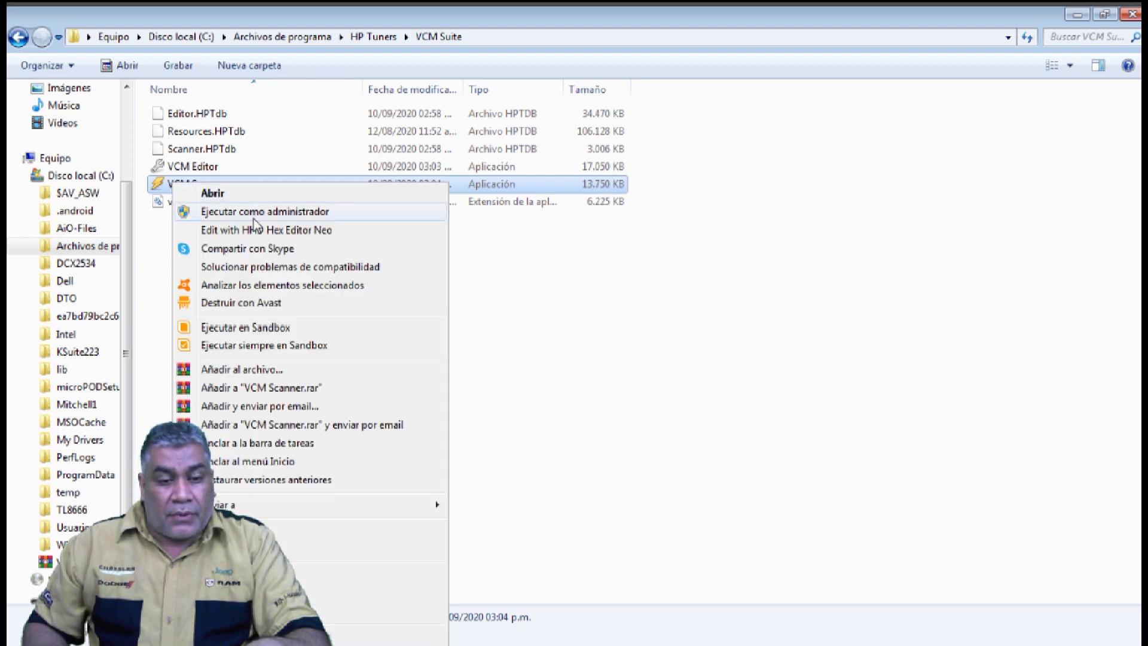
{"action": "mouse_move", "coordinate": [419, 505]}
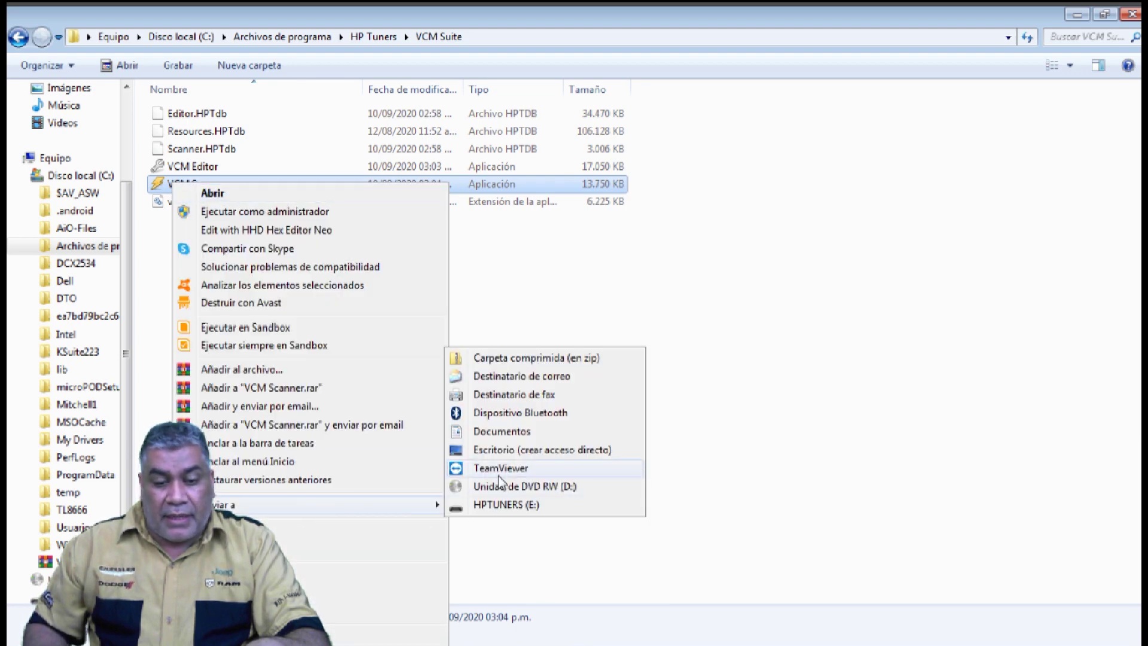
{"action": "left_click", "coordinate": [503, 454]}
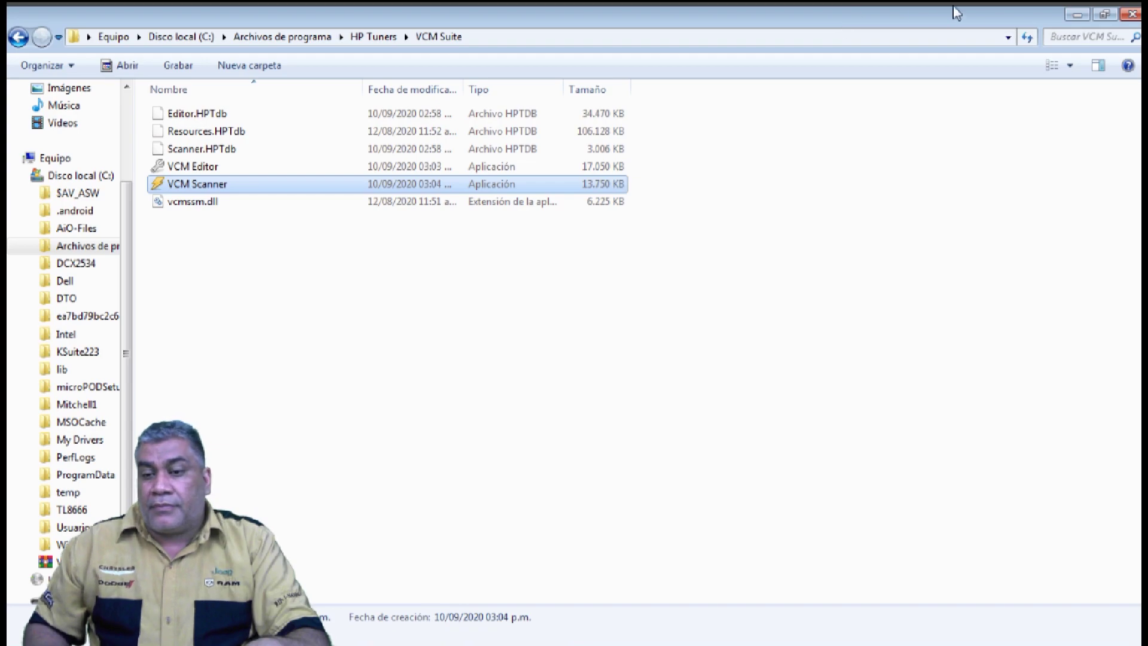
{"action": "left_click", "coordinate": [1082, 15]}
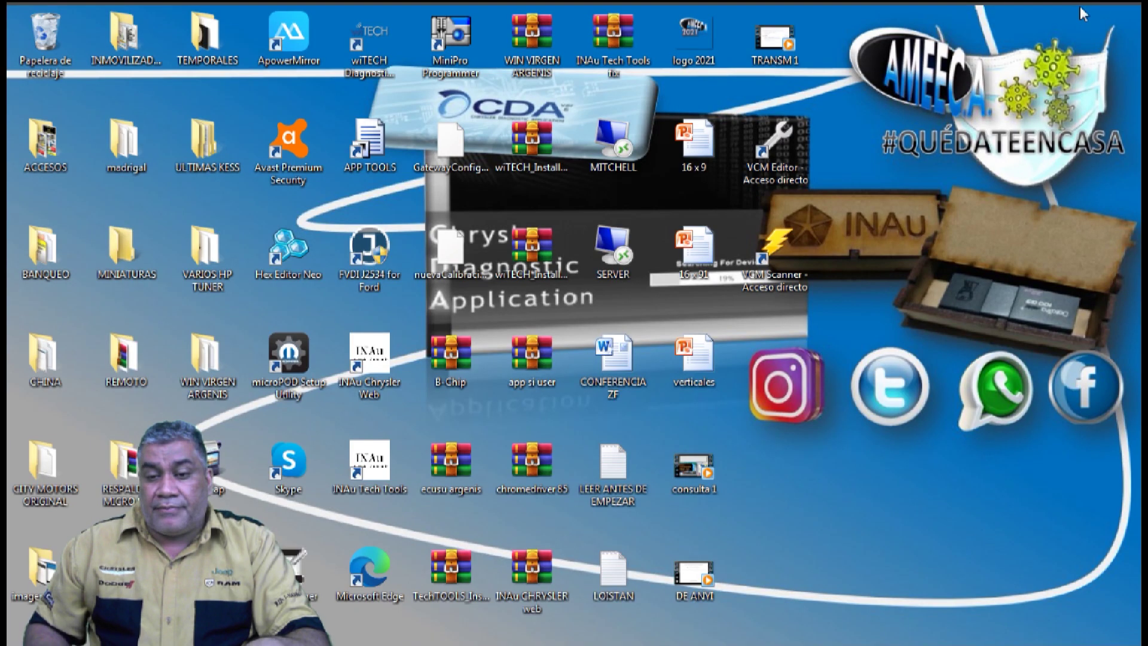
Step: Launch VCM Editor from its desktop shortcut and bring up the Help menu
{"action": "mouse_move", "coordinate": [676, 644]}
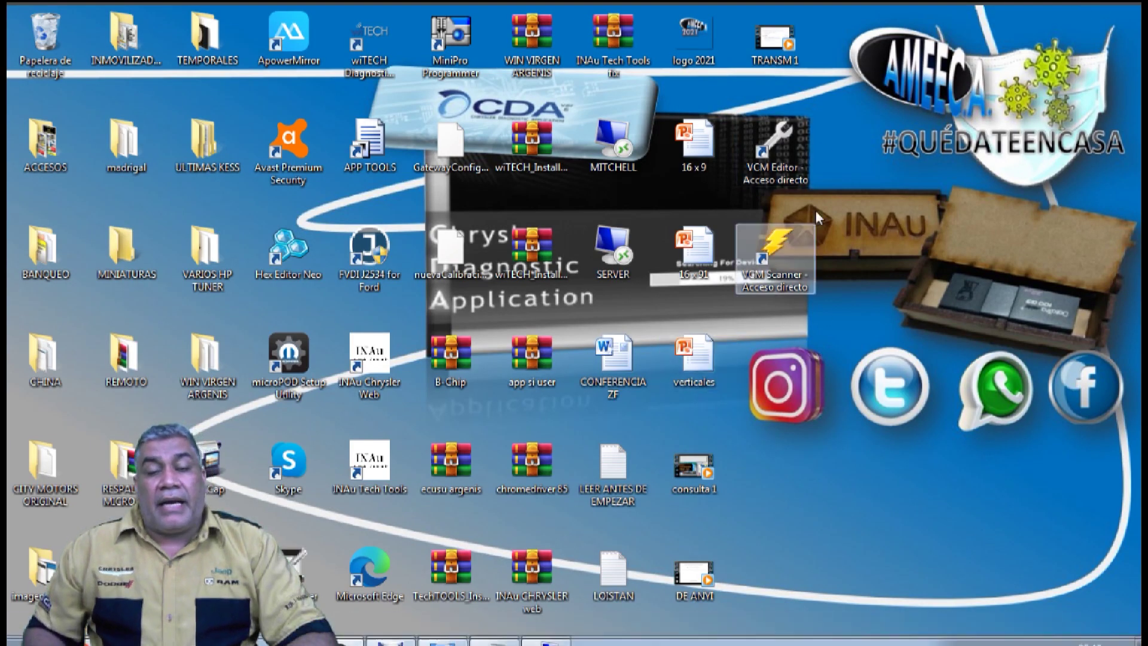
{"action": "double_click", "coordinate": [774, 154]}
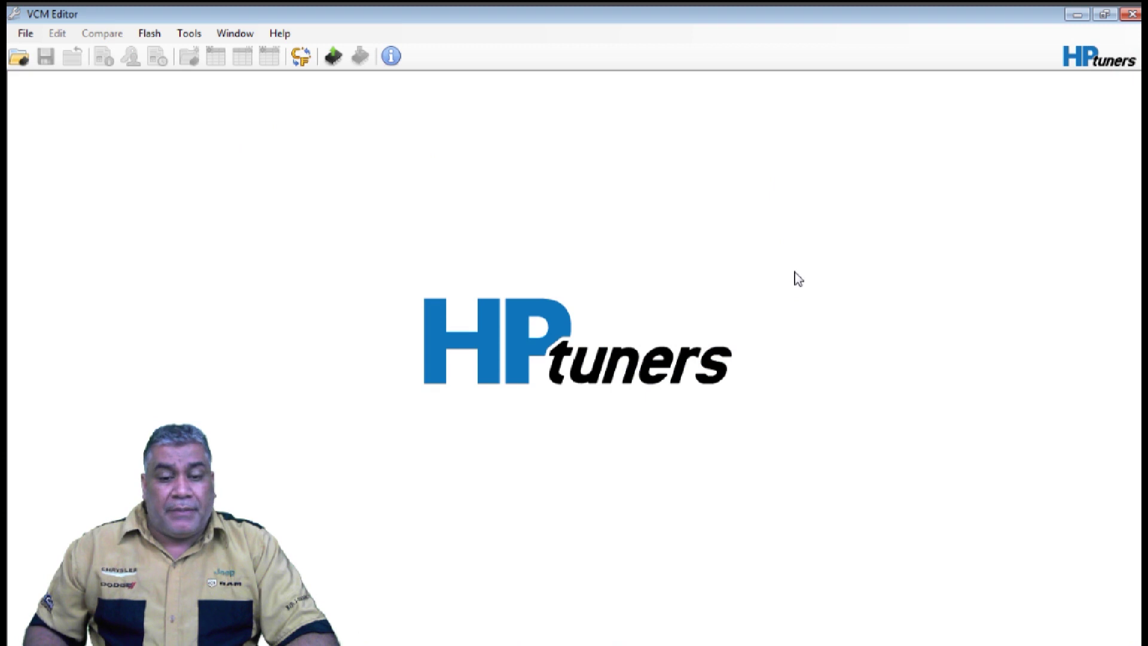
{"action": "left_click", "coordinate": [279, 35]}
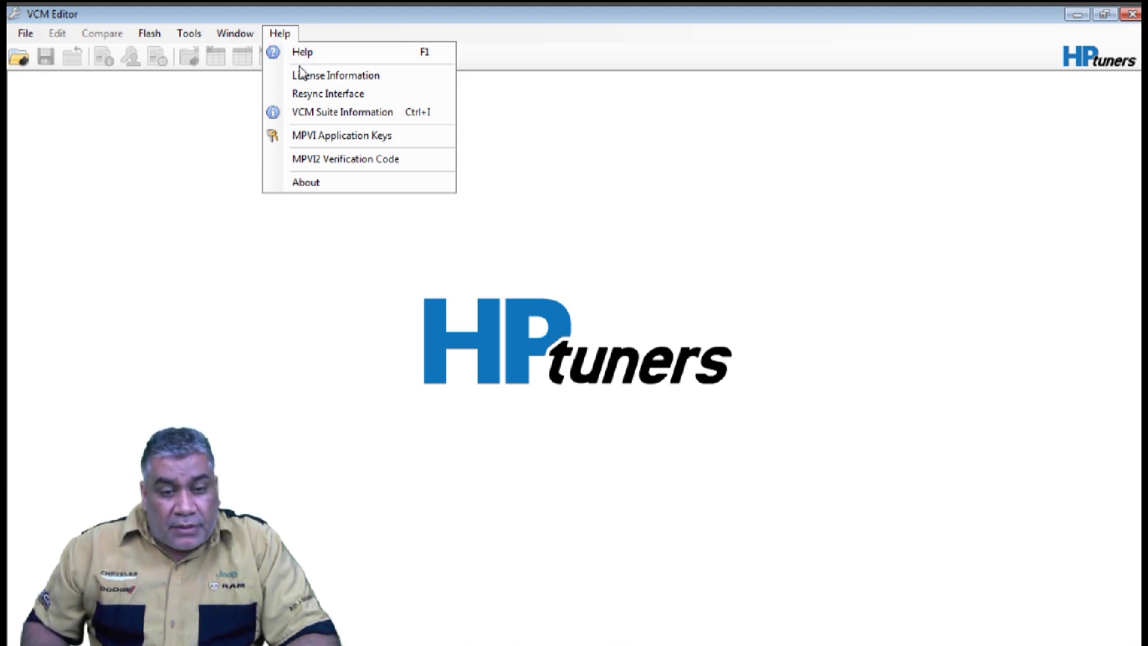
Step: Retrieve the MPVI2 verification code and serial number for the connected interface
{"action": "left_click", "coordinate": [365, 160]}
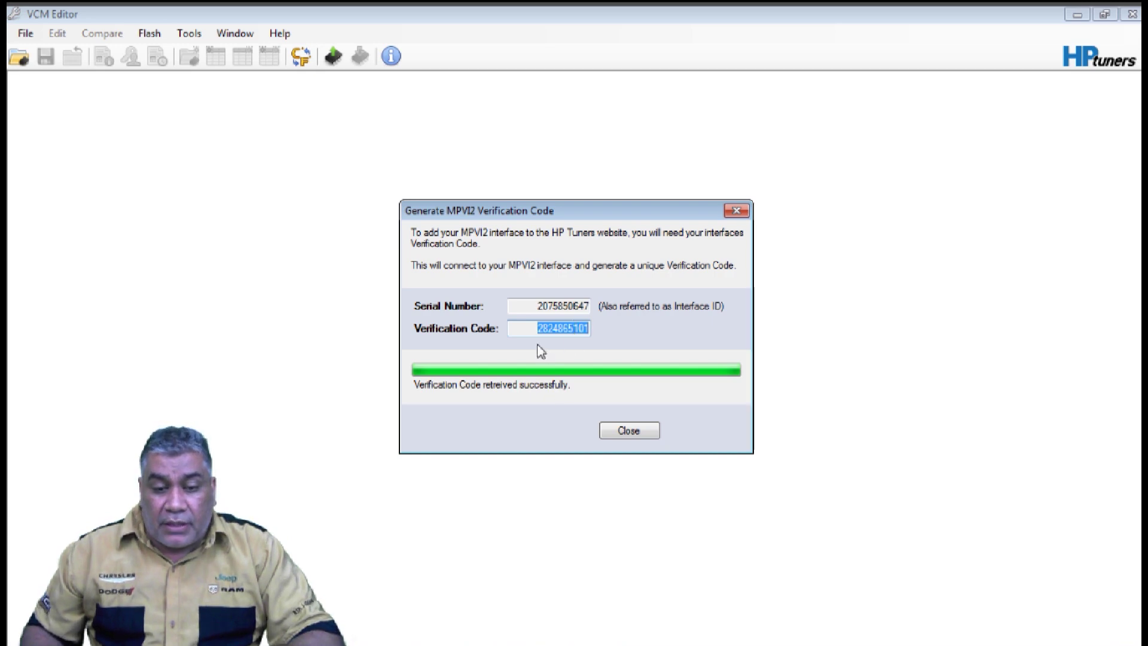
{"action": "left_click", "coordinate": [525, 305]}
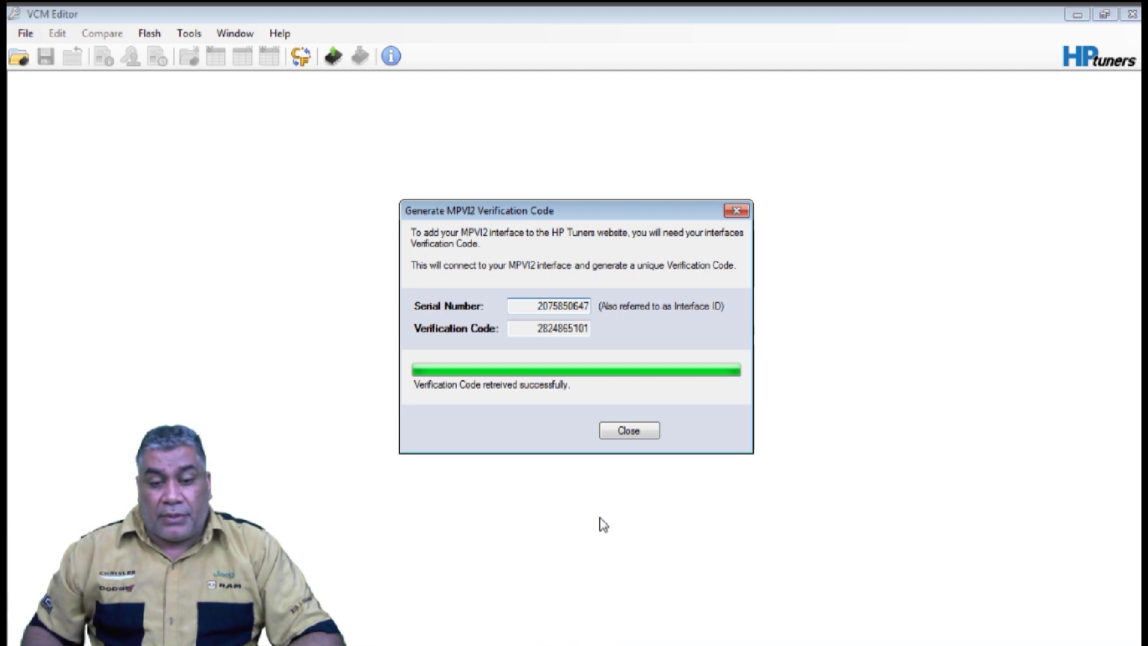
{"action": "mouse_move", "coordinate": [395, 645]}
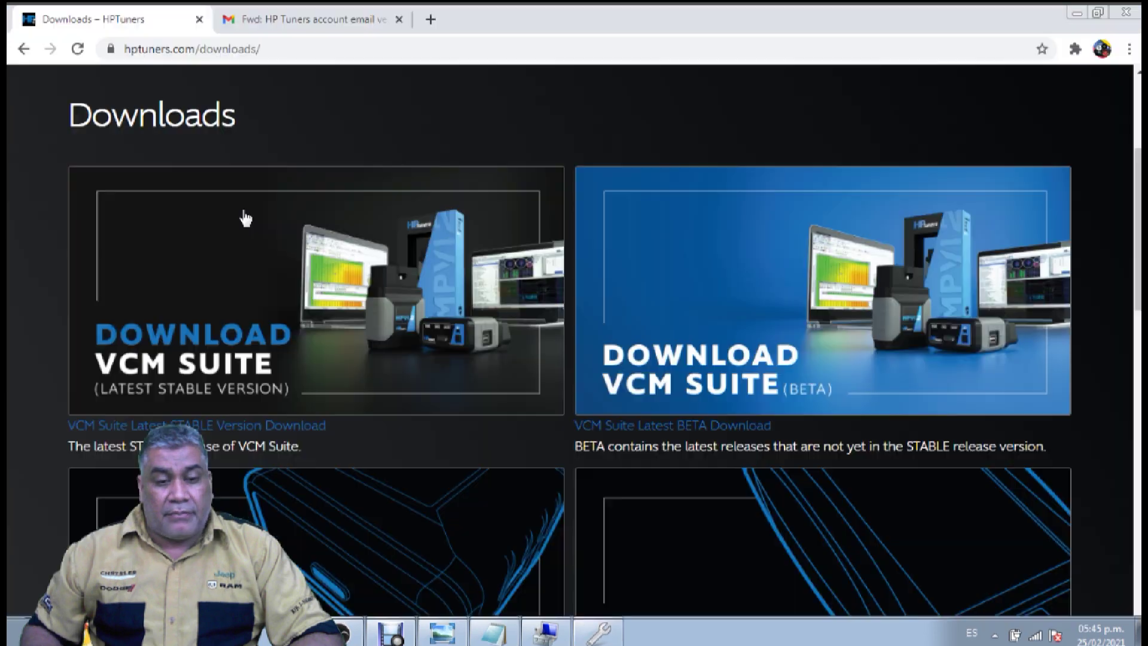
Step: Go to the account's My Devices page on hptuners.com and scroll to the MPVI 2 form
{"action": "scroll", "coordinate": [504, 144], "scroll_direction": "up", "scroll_amount": 4}
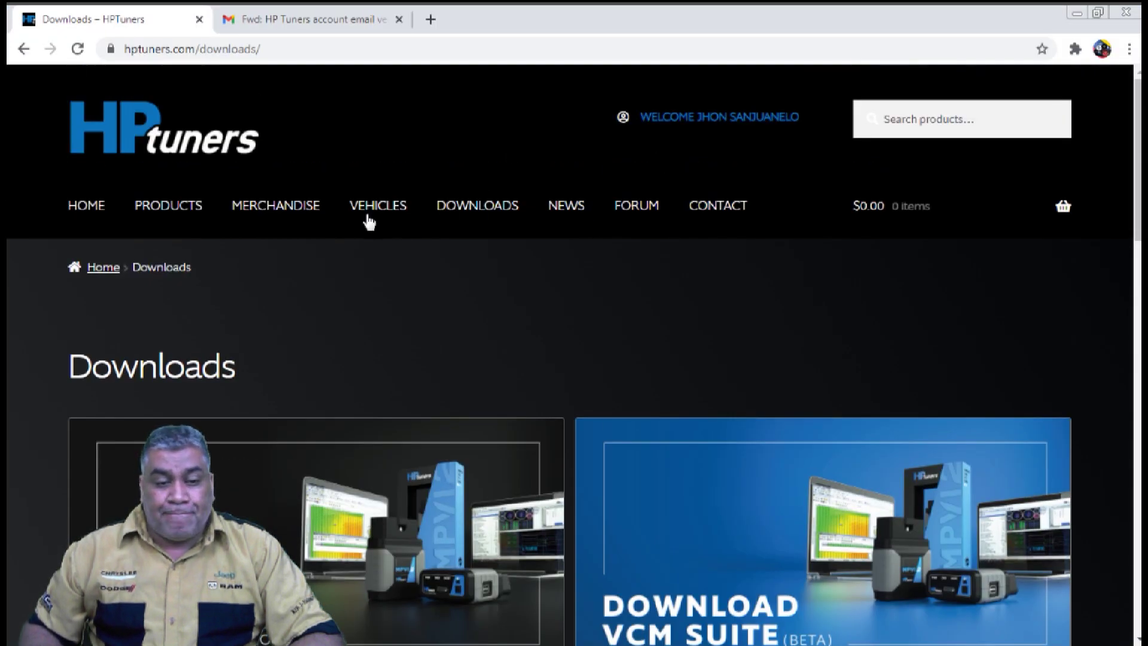
{"action": "left_click", "coordinate": [721, 123]}
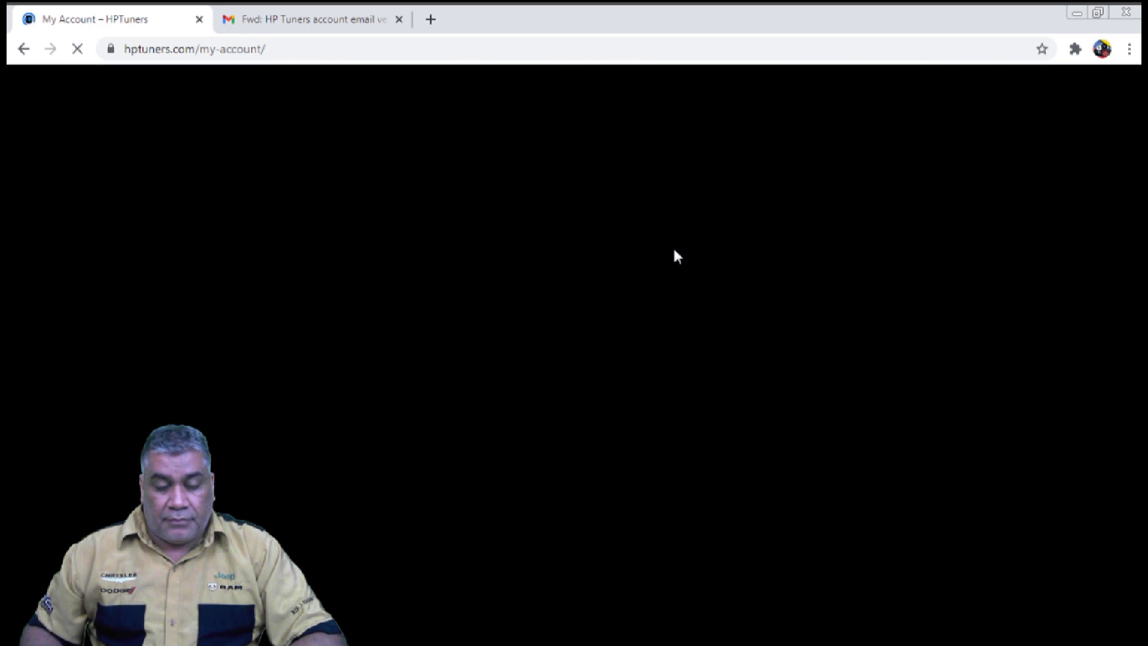
{"action": "scroll", "coordinate": [640, 261], "scroll_direction": "down", "scroll_amount": 3}
{"action": "scroll", "coordinate": [539, 266], "scroll_direction": "down", "scroll_amount": 3}
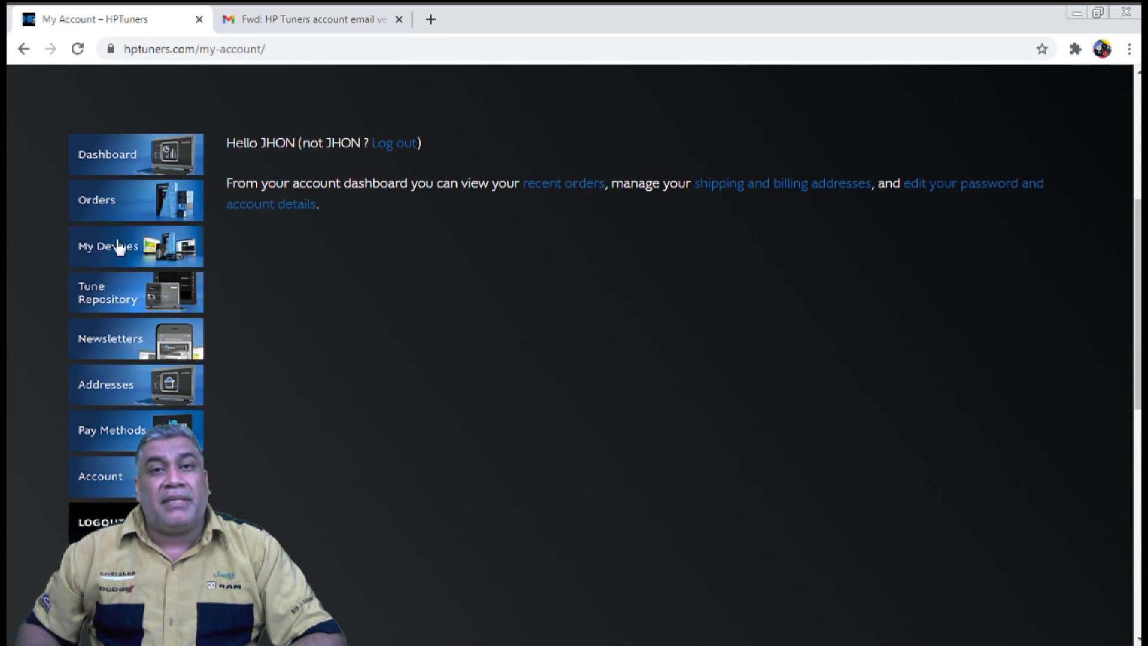
{"action": "left_click", "coordinate": [118, 247]}
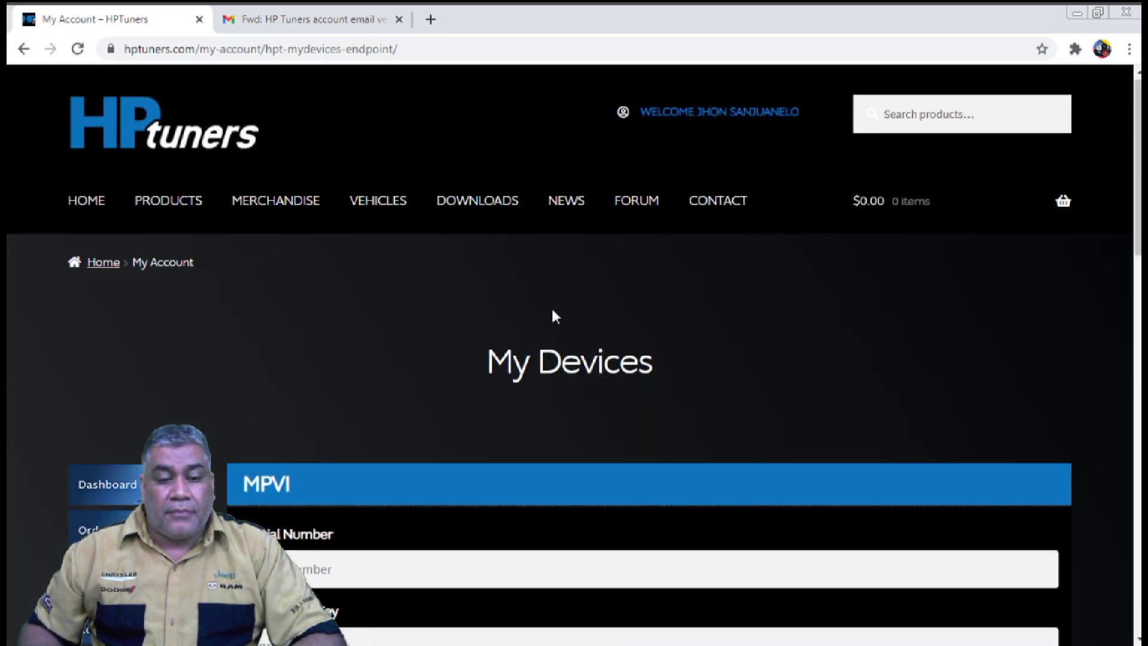
{"action": "scroll", "coordinate": [551, 311], "scroll_direction": "down", "scroll_amount": 4}
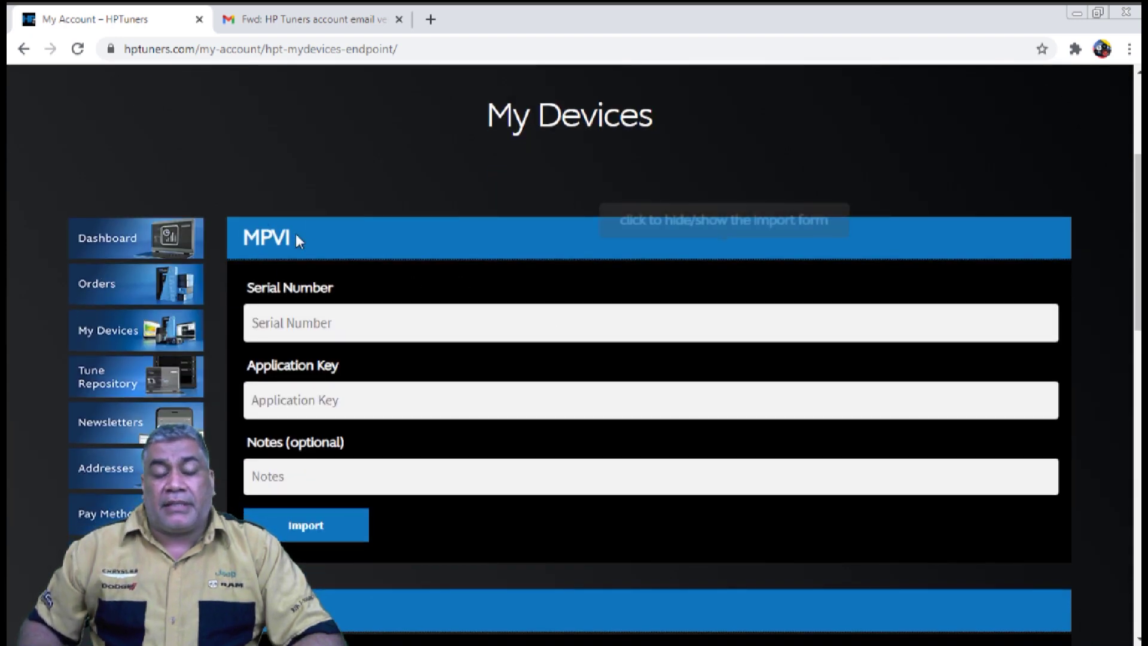
{"action": "scroll", "coordinate": [396, 251], "scroll_direction": "down", "scroll_amount": 5}
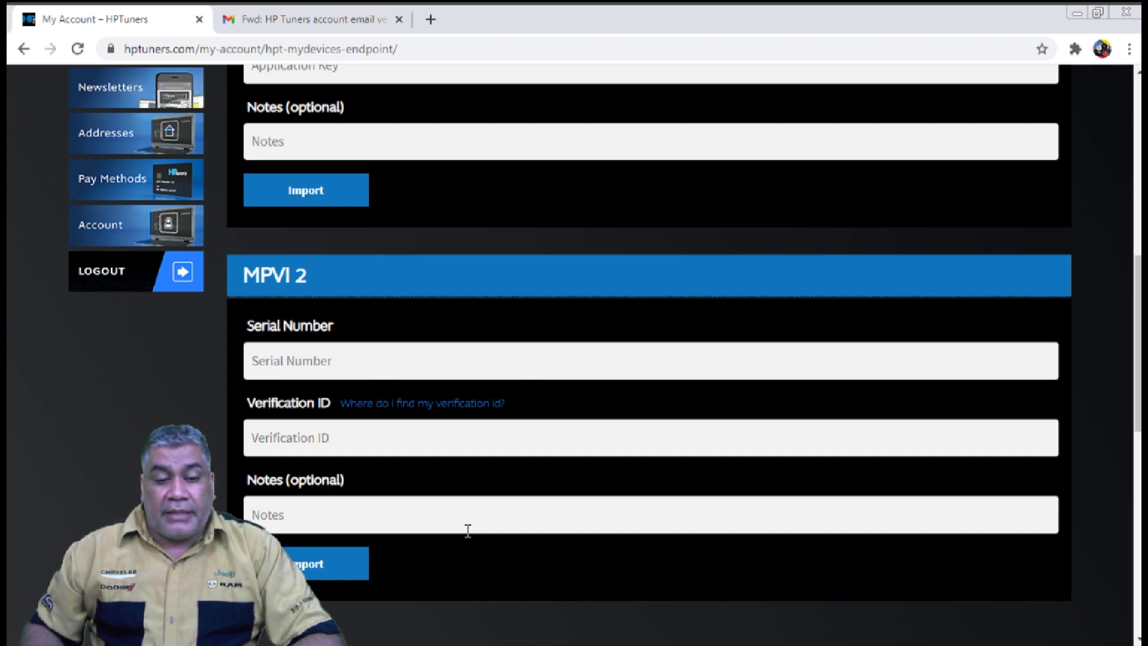
{"action": "scroll", "coordinate": [419, 544], "scroll_direction": "down", "scroll_amount": 1}
Step: Copy the interface serial number from VCM Editor's verification code dialog
{"action": "mouse_move", "coordinate": [443, 644]}
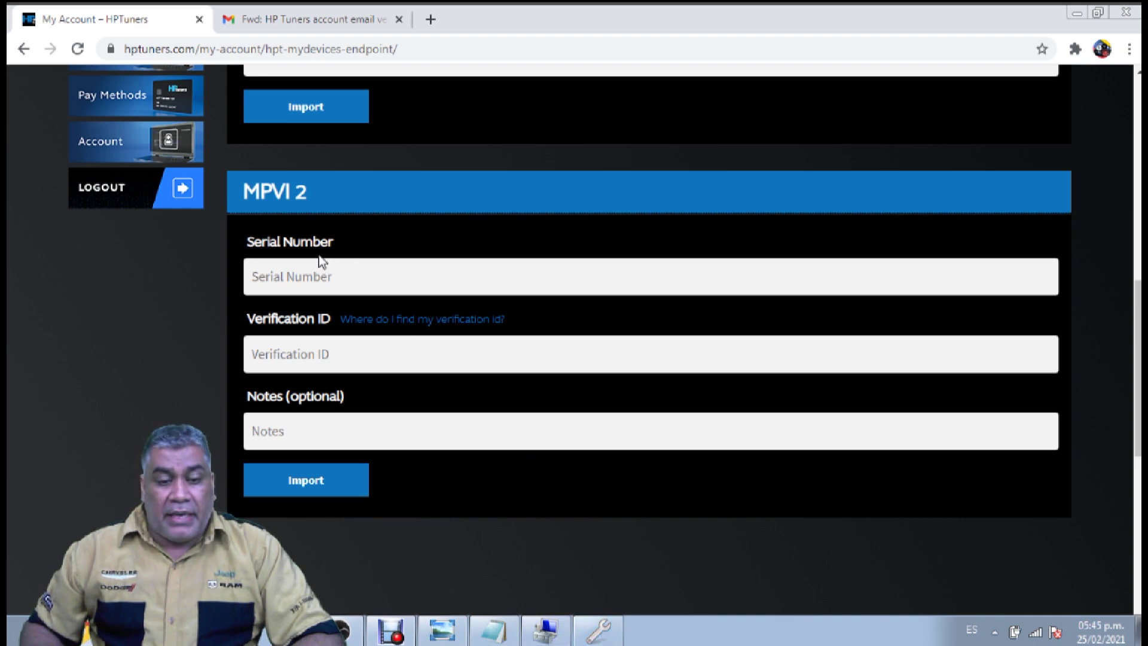
{"action": "left_click", "coordinate": [598, 631]}
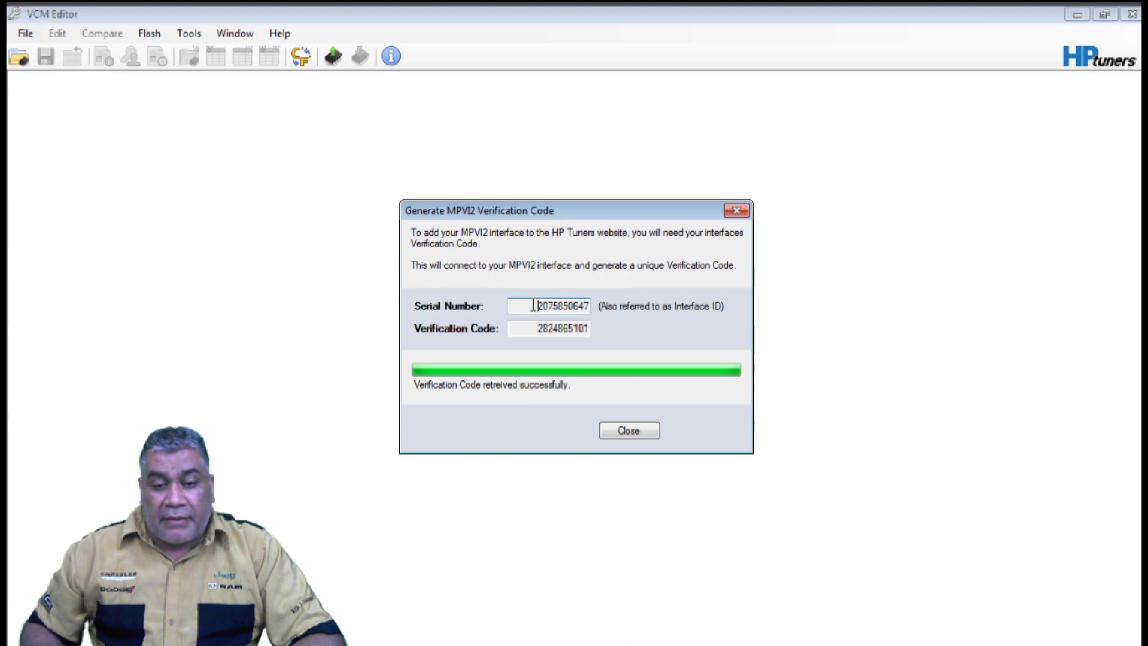
{"action": "left_click_drag", "start_coordinate": [532, 307], "coordinate": [581, 307]}
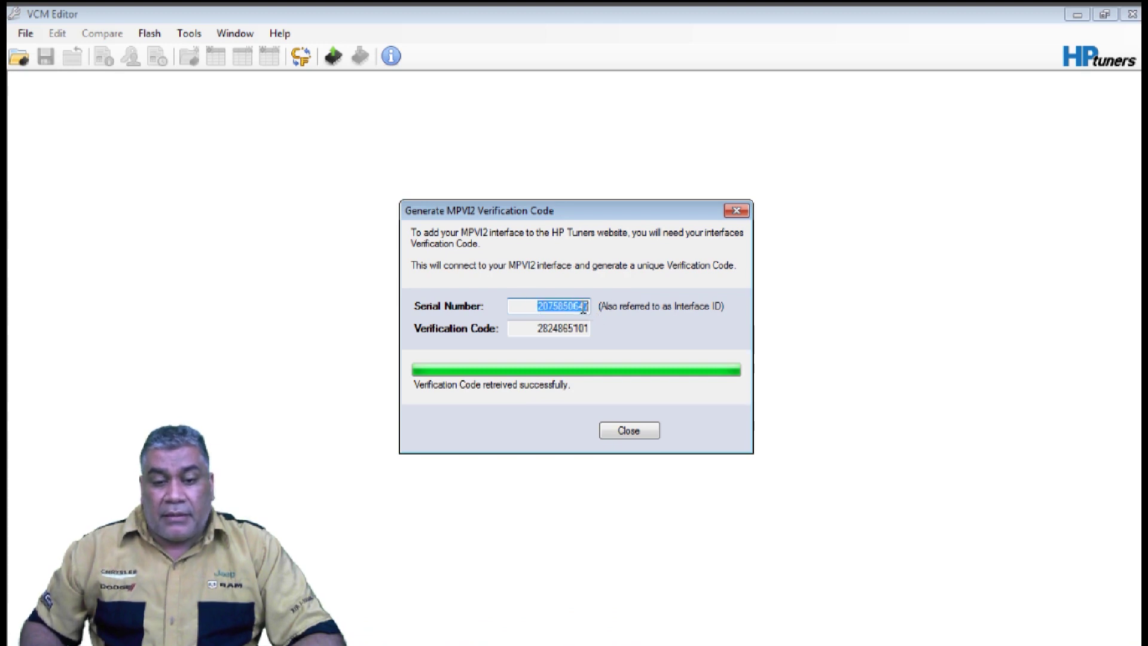
{"action": "right_click", "coordinate": [582, 307]}
{"action": "left_click", "coordinate": [625, 362]}
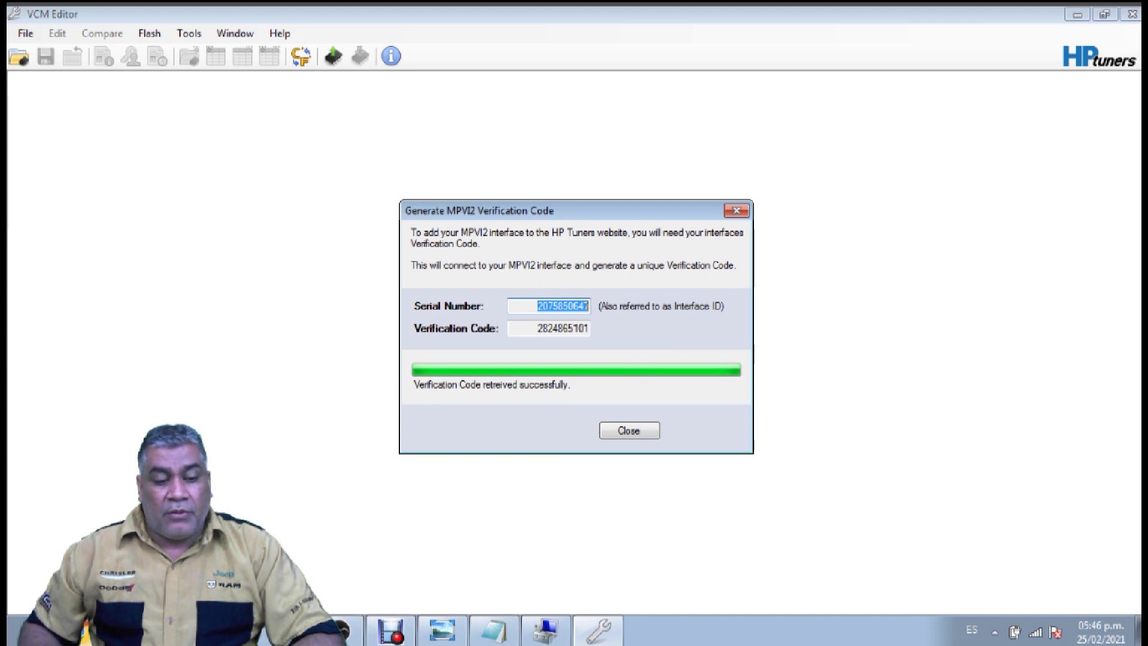
Step: Paste the serial number into the MPVI 2 Serial Number field, then return to VCM Editor
{"action": "left_click", "coordinate": [341, 631]}
{"action": "left_click", "coordinate": [417, 276]}
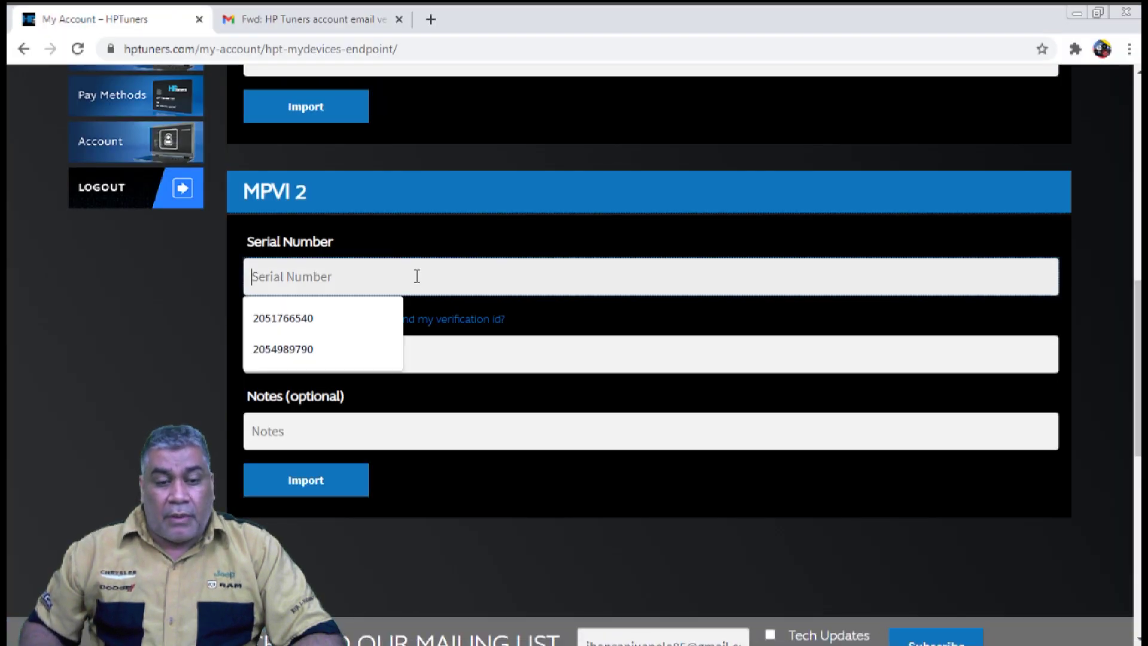
{"action": "right_click", "coordinate": [397, 277]}
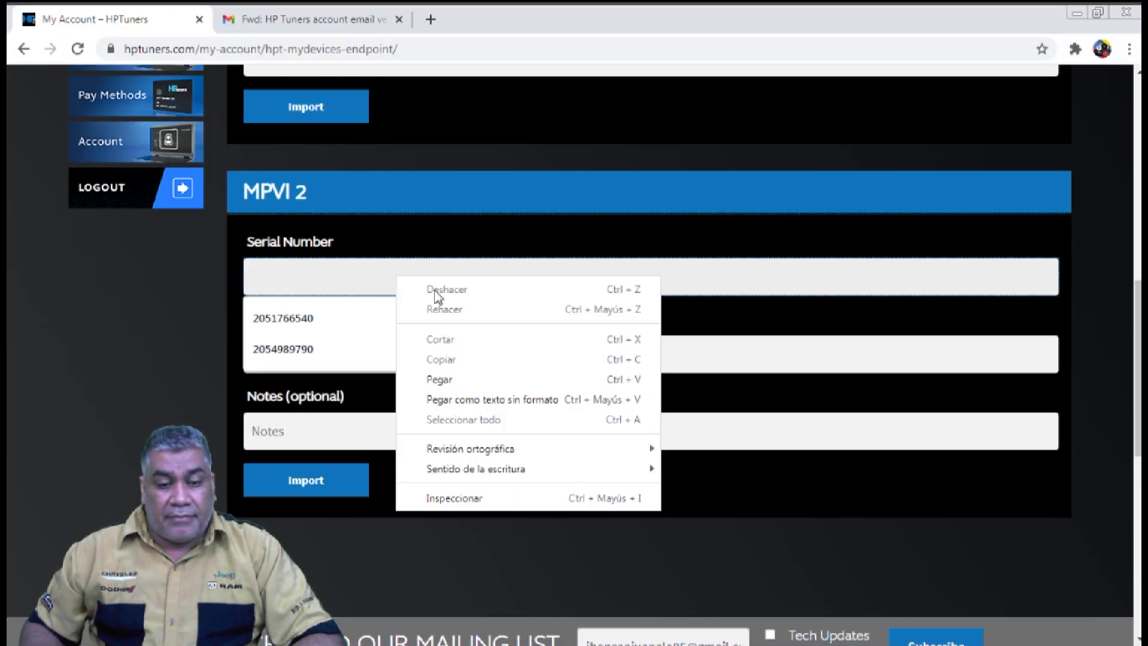
{"action": "left_click", "coordinate": [452, 378]}
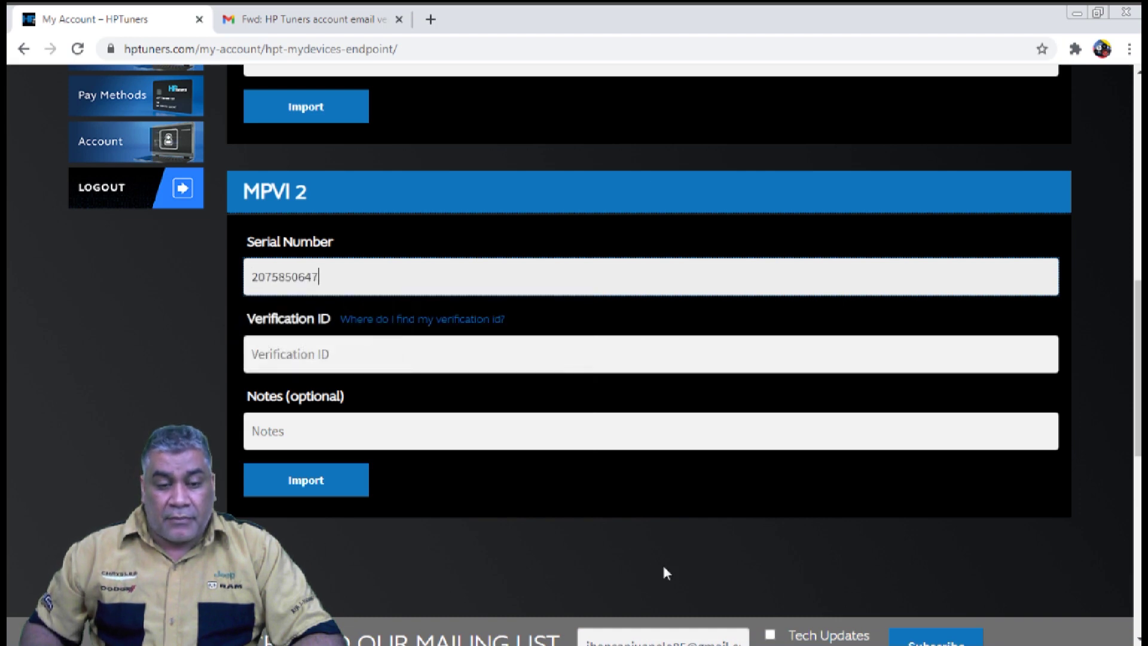
{"action": "left_click", "coordinate": [338, 356]}
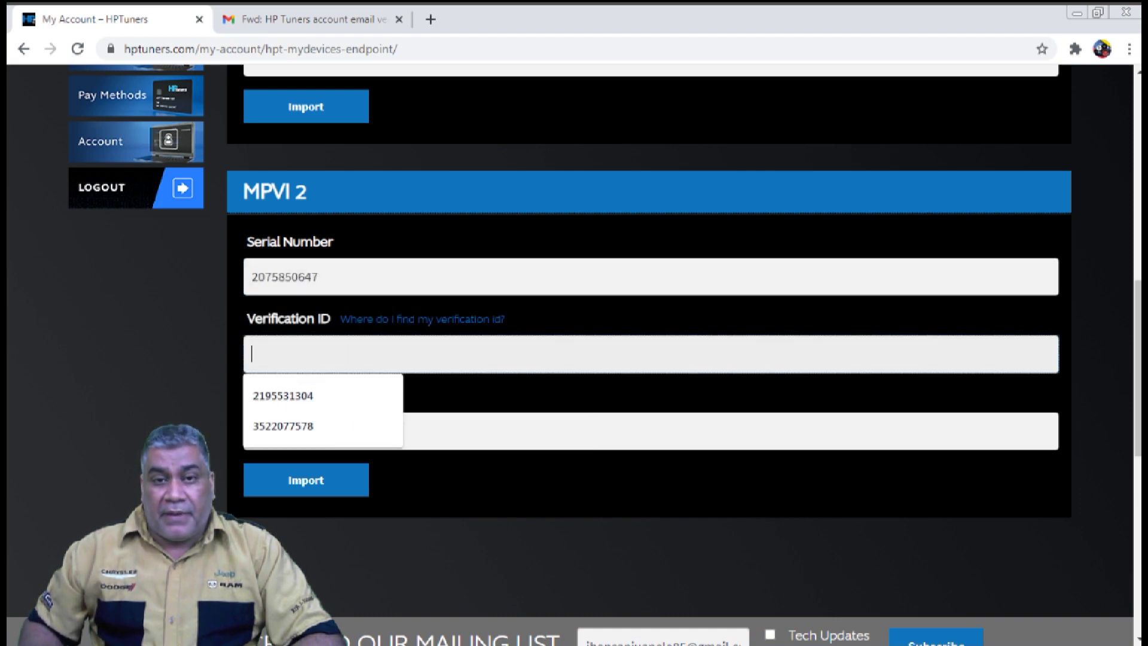
{"action": "mouse_move", "coordinate": [548, 636]}
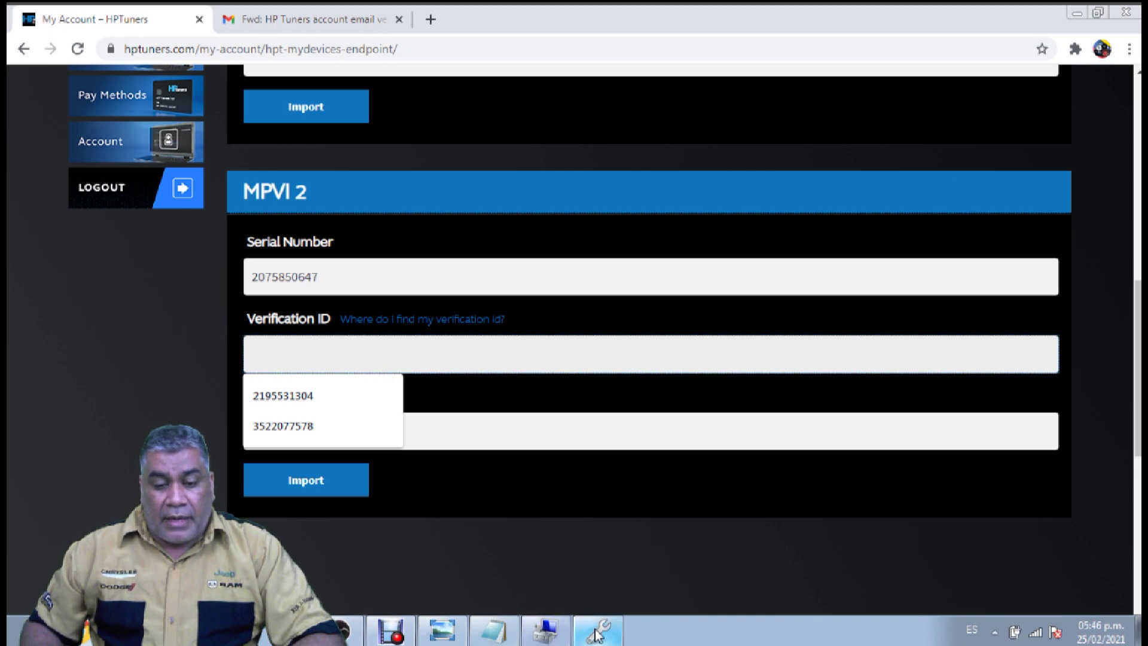
{"action": "left_click", "coordinate": [546, 632]}
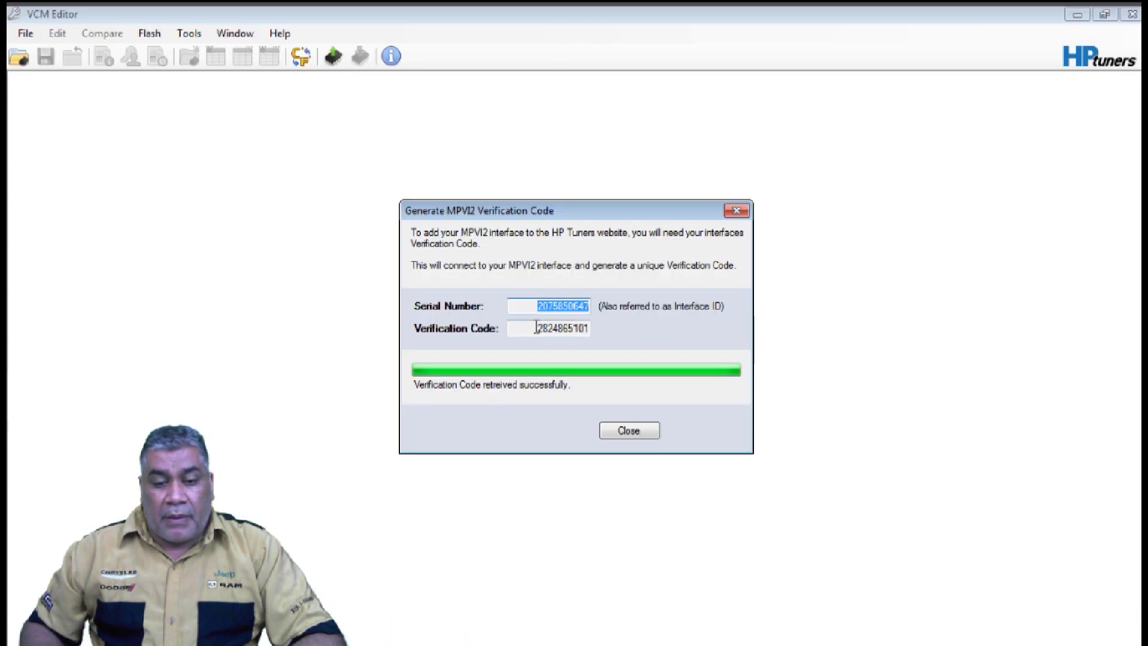
Step: Copy VCM Editor's generated verification code and paste it into the MPVI 2 Verification ID field
{"action": "left_click_drag", "start_coordinate": [533, 328], "coordinate": [599, 341]}
{"action": "right_click", "coordinate": [576, 331]}
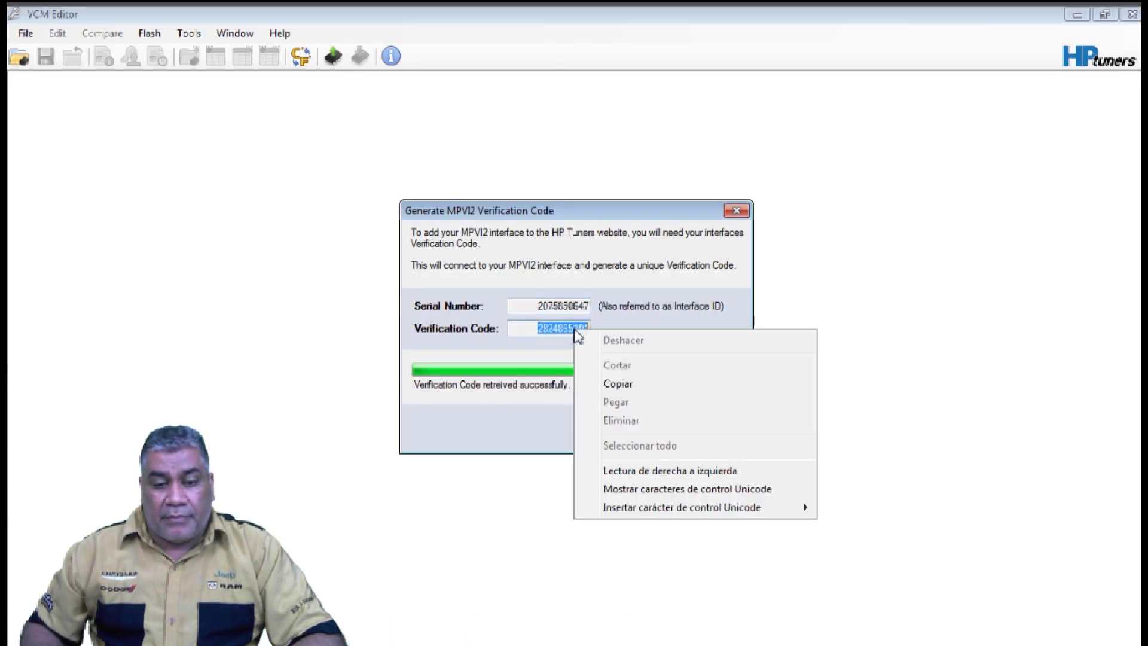
{"action": "left_click", "coordinate": [604, 383]}
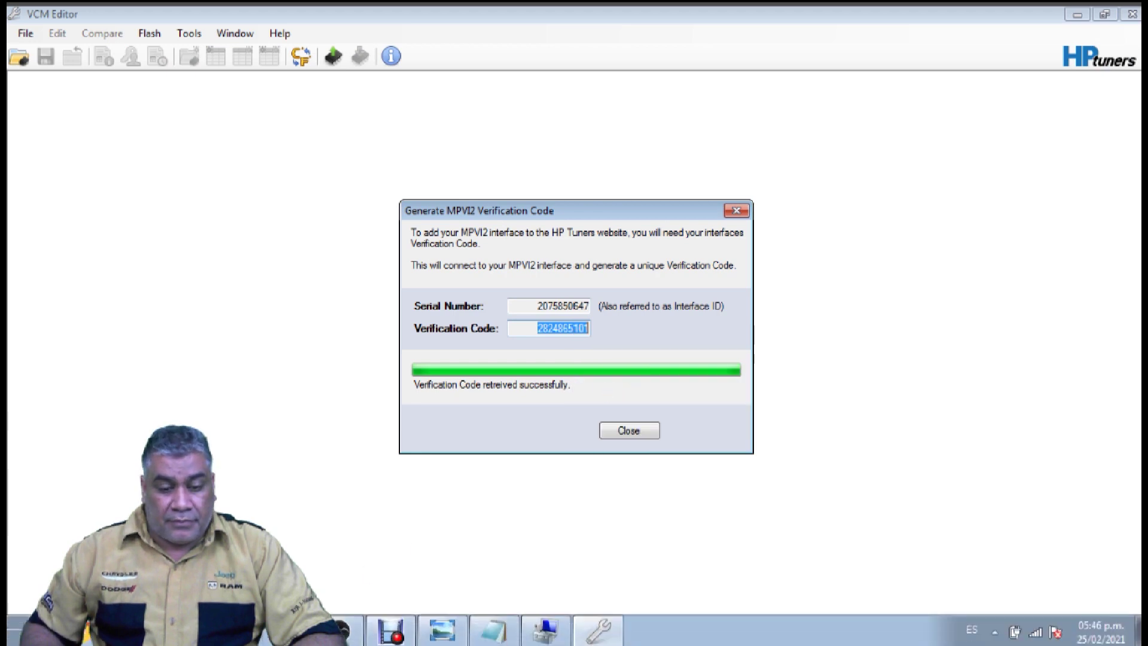
{"action": "left_click", "coordinate": [339, 629]}
{"action": "left_click", "coordinate": [359, 352]}
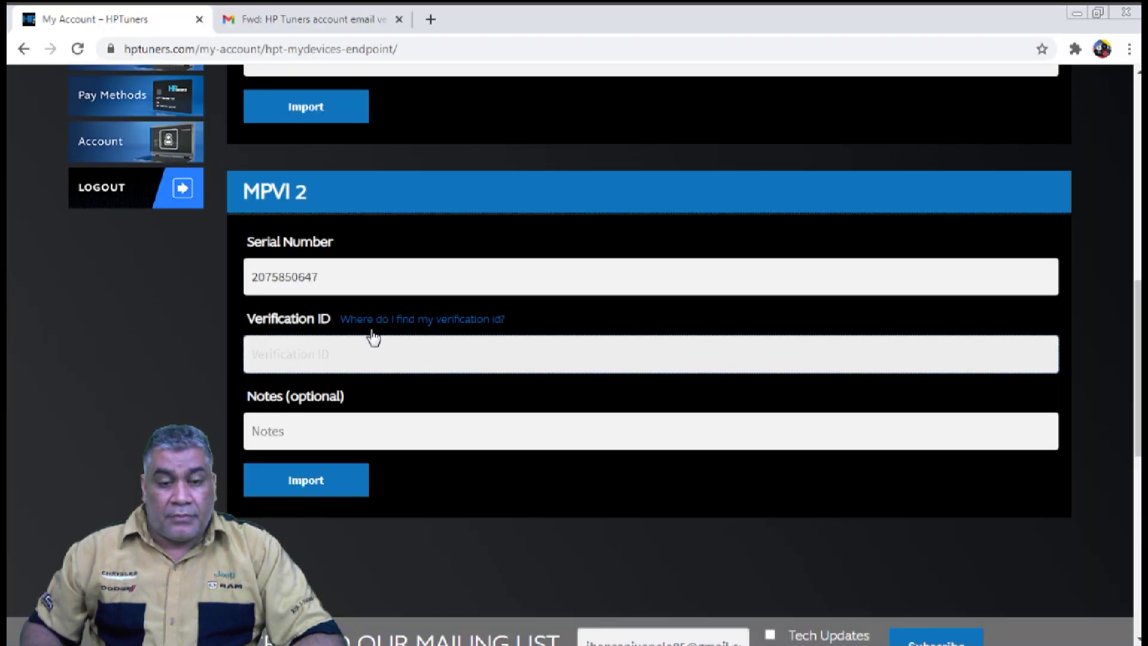
{"action": "right_click", "coordinate": [358, 354]}
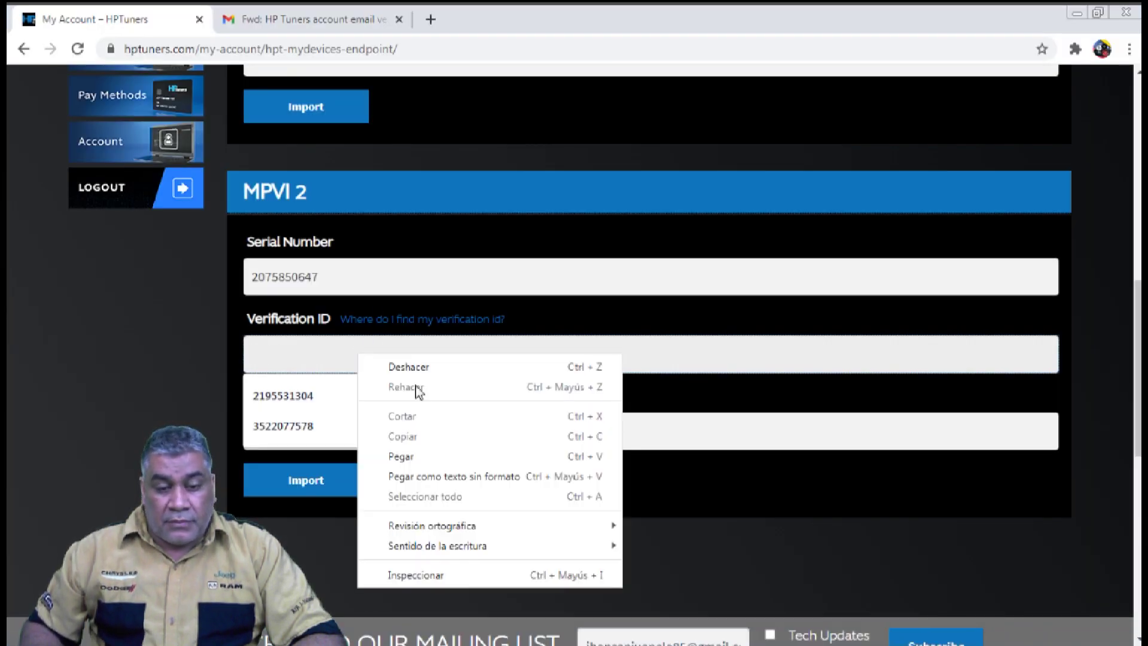
{"action": "left_click", "coordinate": [415, 458]}
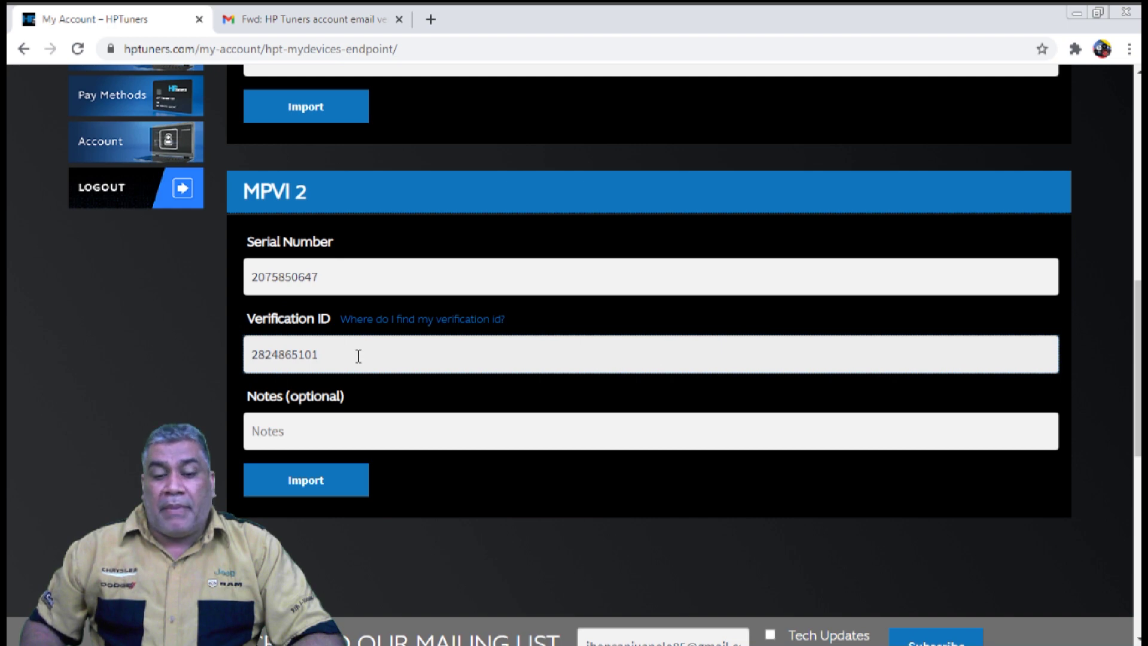
Step: Import the MPVI 2 serial number and verification ID to register the device
{"action": "mouse_move", "coordinate": [531, 640]}
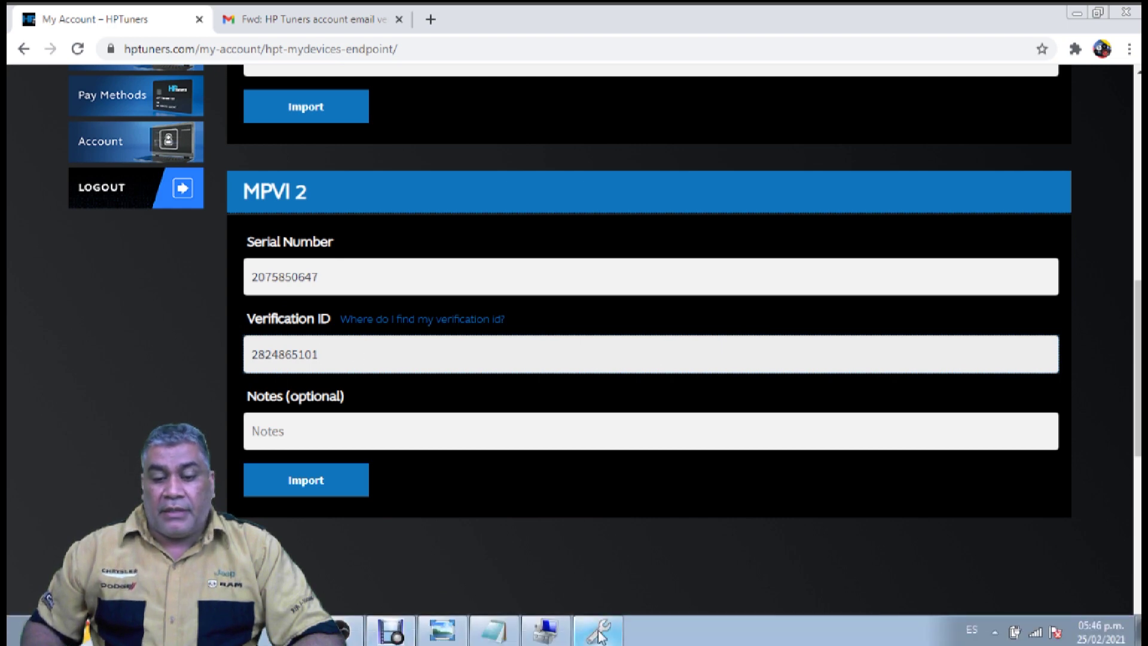
{"action": "left_click", "coordinate": [598, 631]}
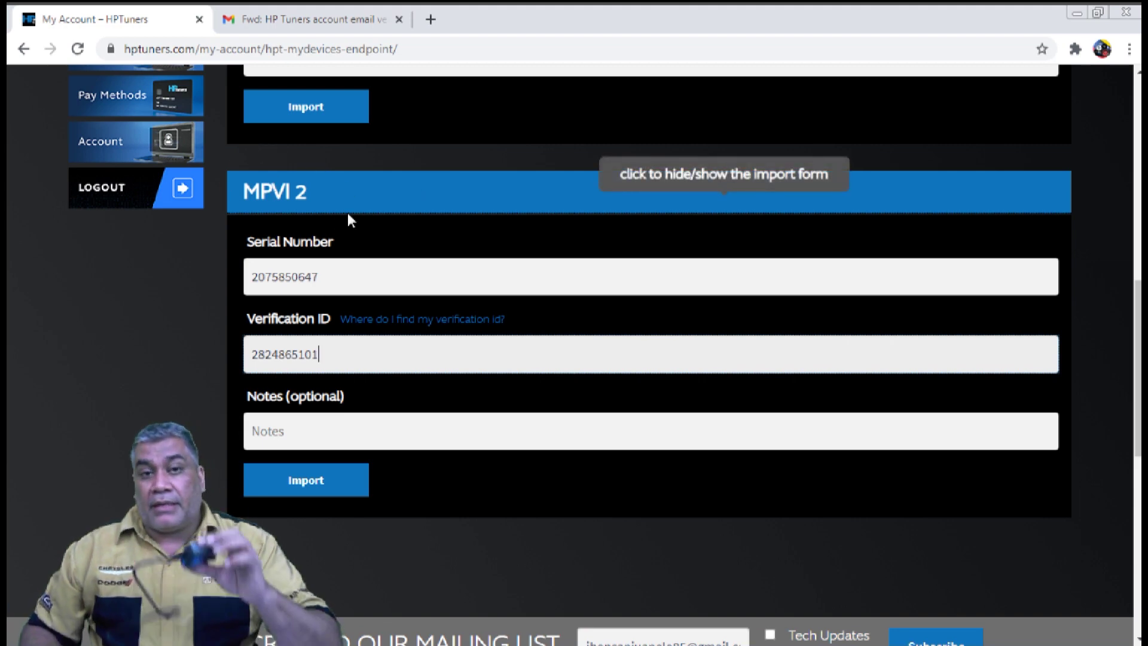
{"action": "scroll", "coordinate": [379, 209], "scroll_direction": "up", "scroll_amount": 5}
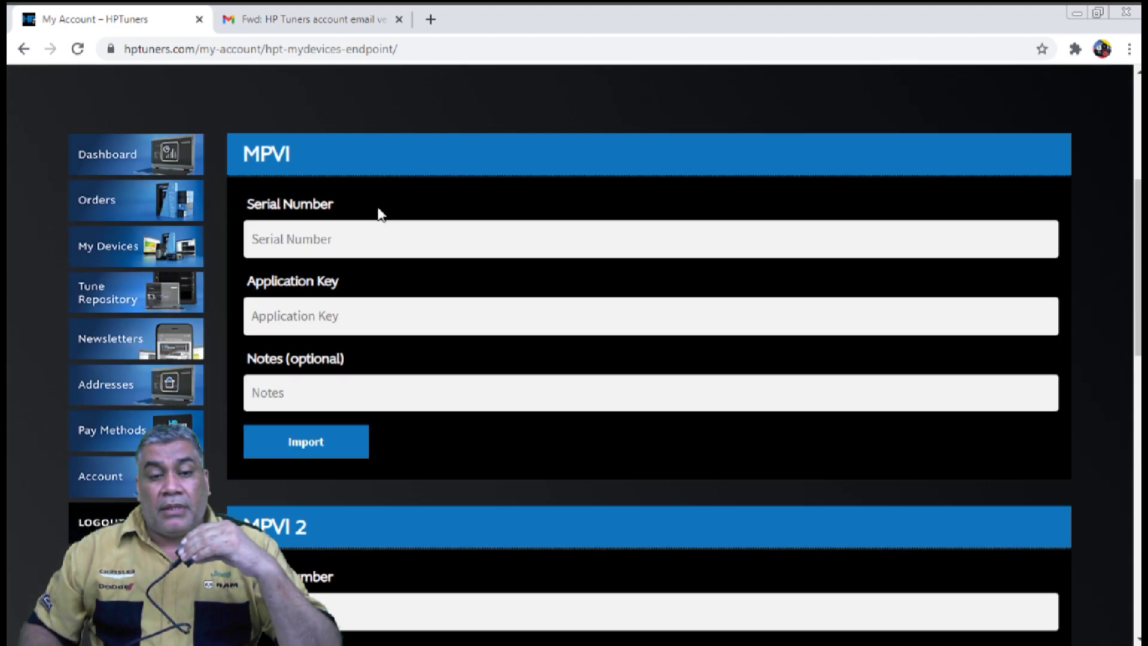
{"action": "scroll", "coordinate": [455, 296], "scroll_direction": "down", "scroll_amount": 4}
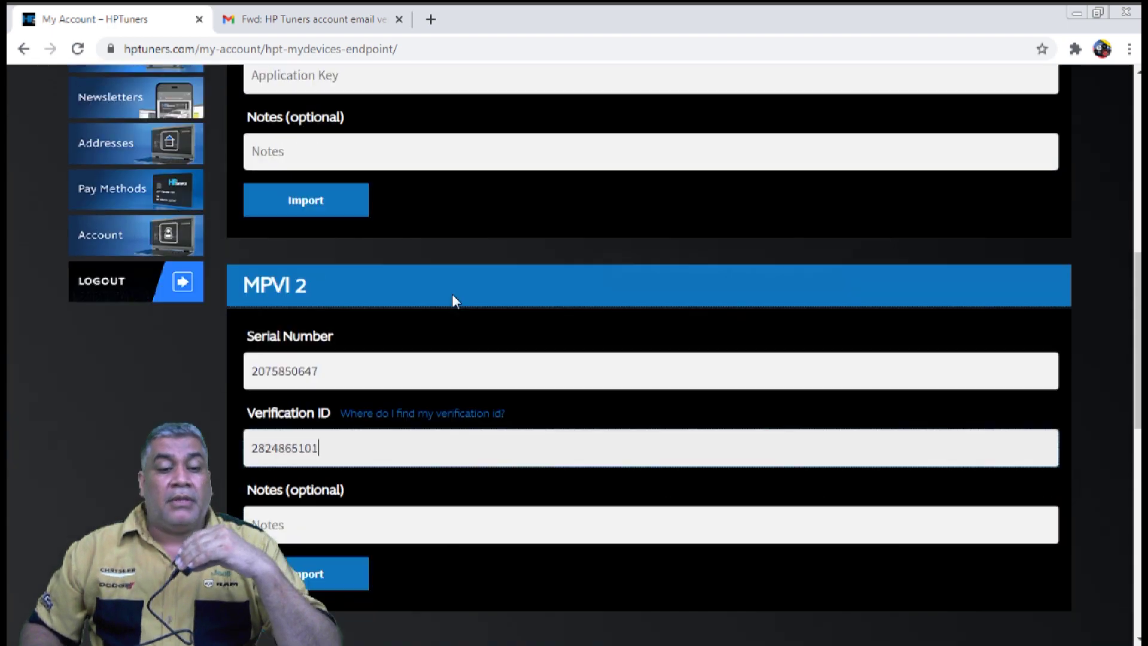
{"action": "scroll", "coordinate": [521, 369], "scroll_direction": "down", "scroll_amount": 3}
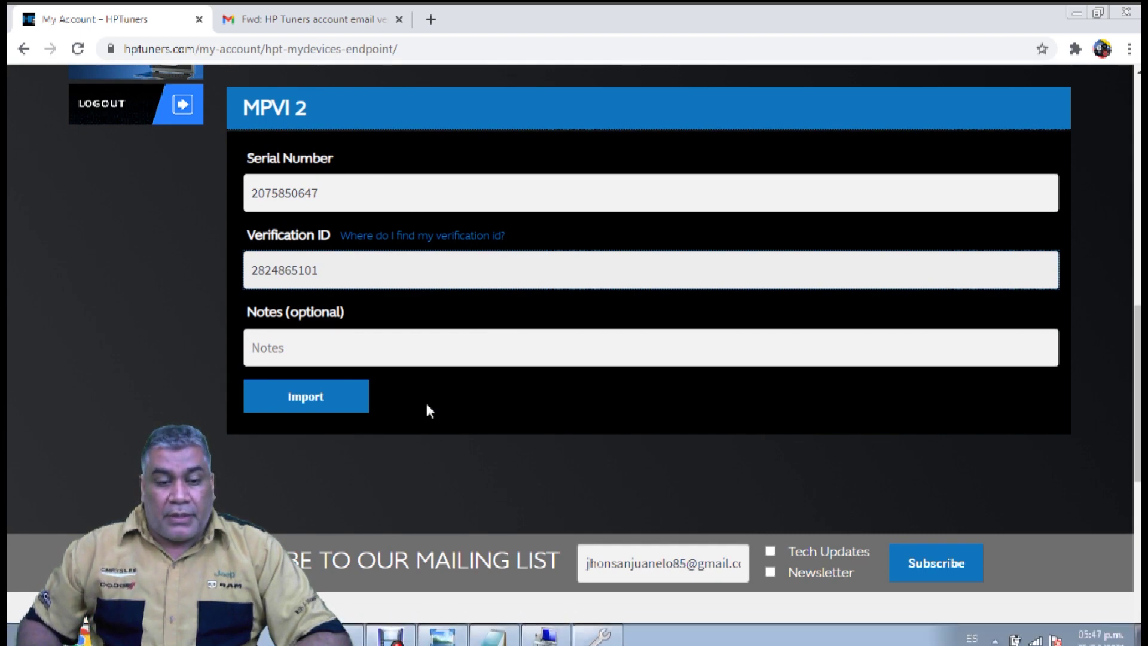
{"action": "left_click", "coordinate": [317, 401]}
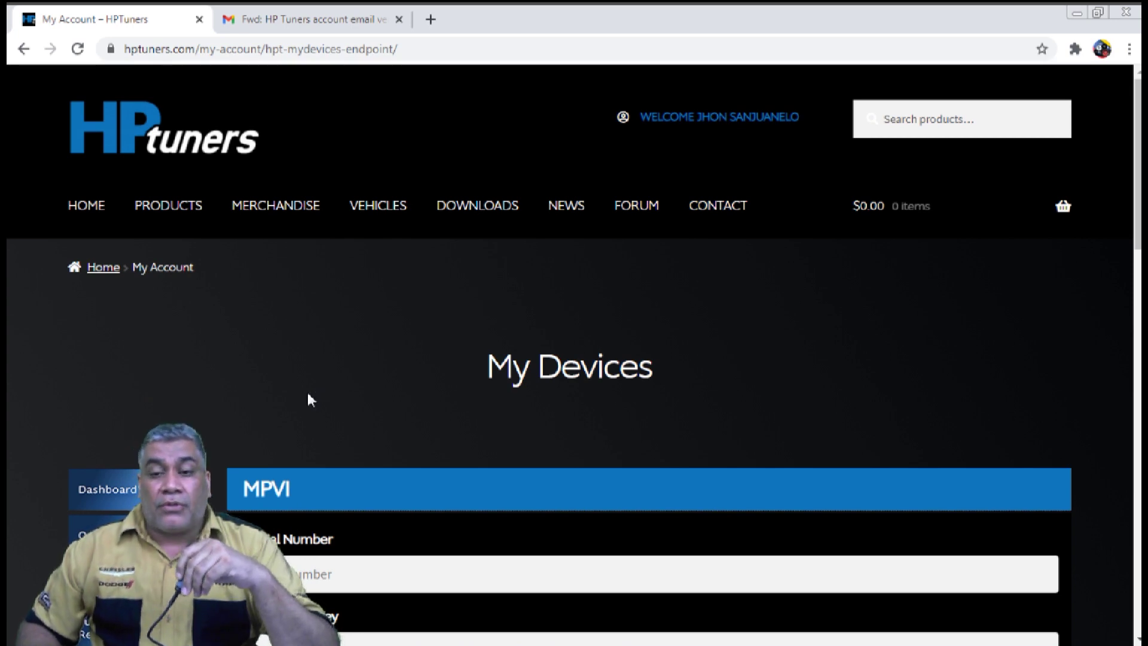
Step: Minimize Chrome, close the Generate MPVI2 Verification Code dialog, and open the Help menu
{"action": "left_click", "coordinate": [1079, 14]}
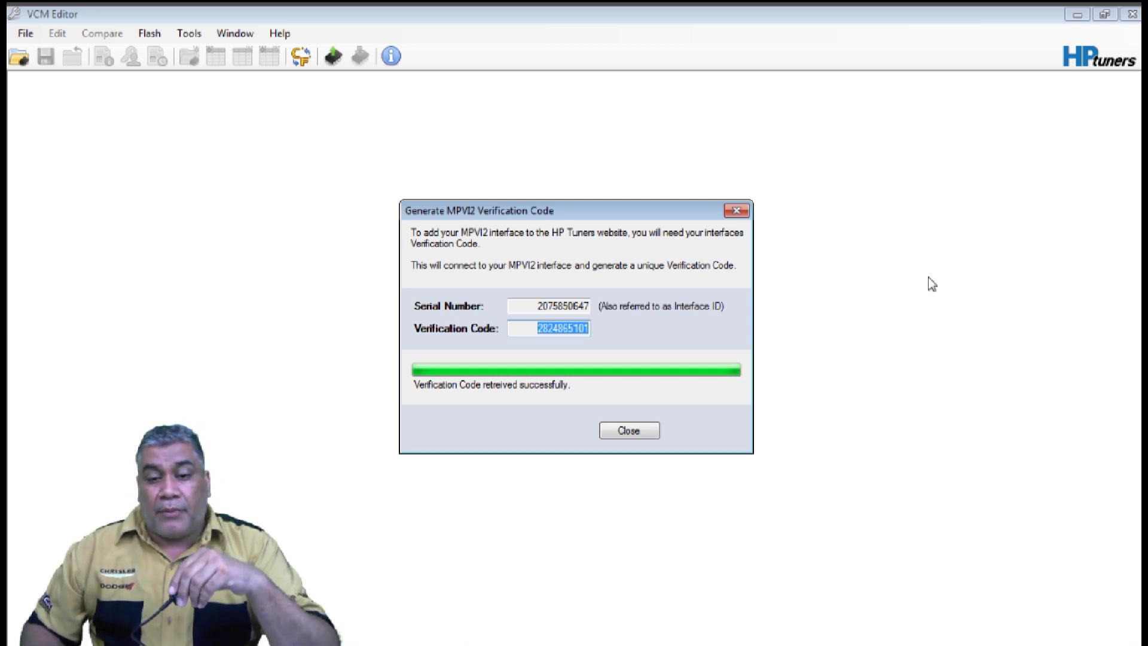
{"action": "left_click", "coordinate": [631, 432]}
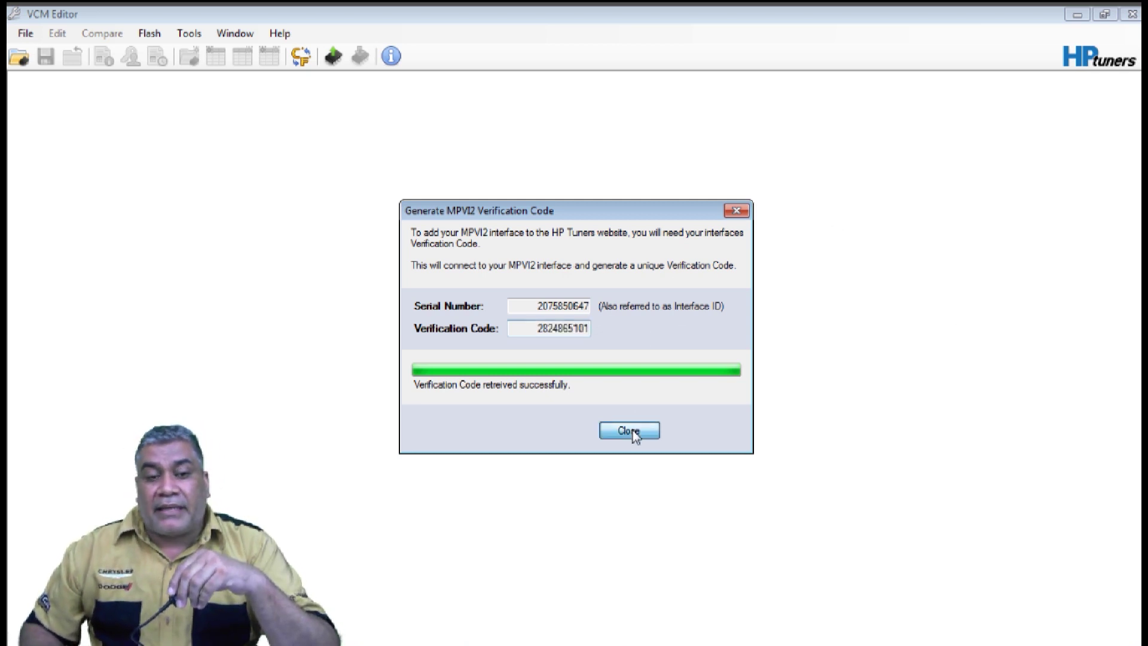
{"action": "left_click", "coordinate": [281, 35]}
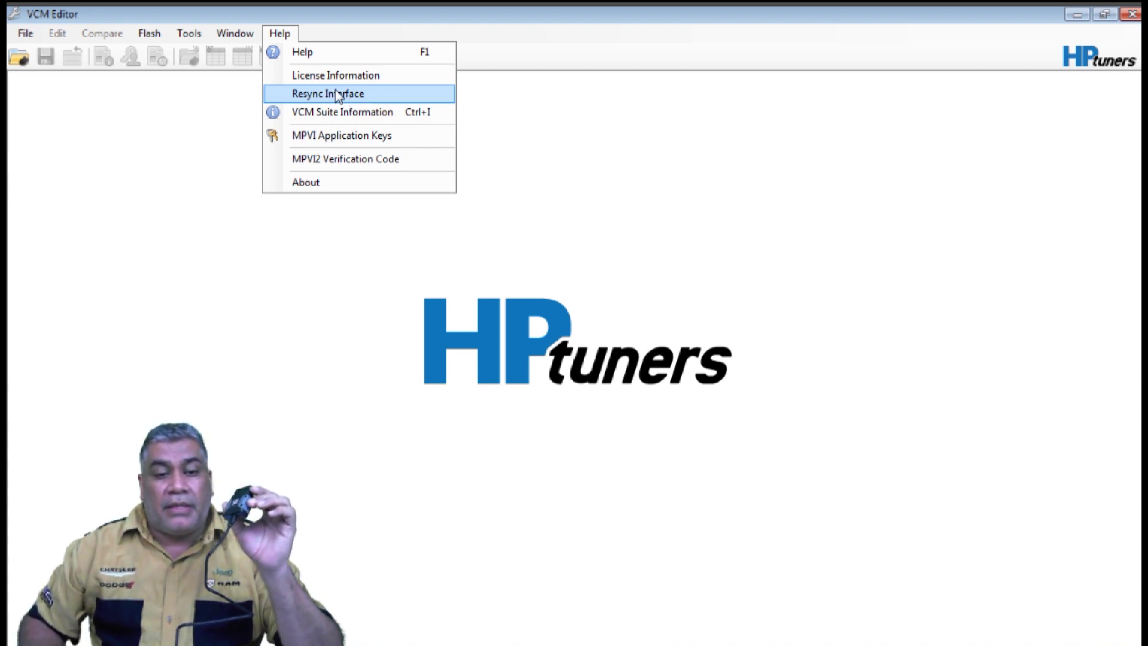
Step: Run Help > Resync Interface, retry after ConnectFailure, and close once Resync Completed appears
{"action": "left_click", "coordinate": [338, 96]}
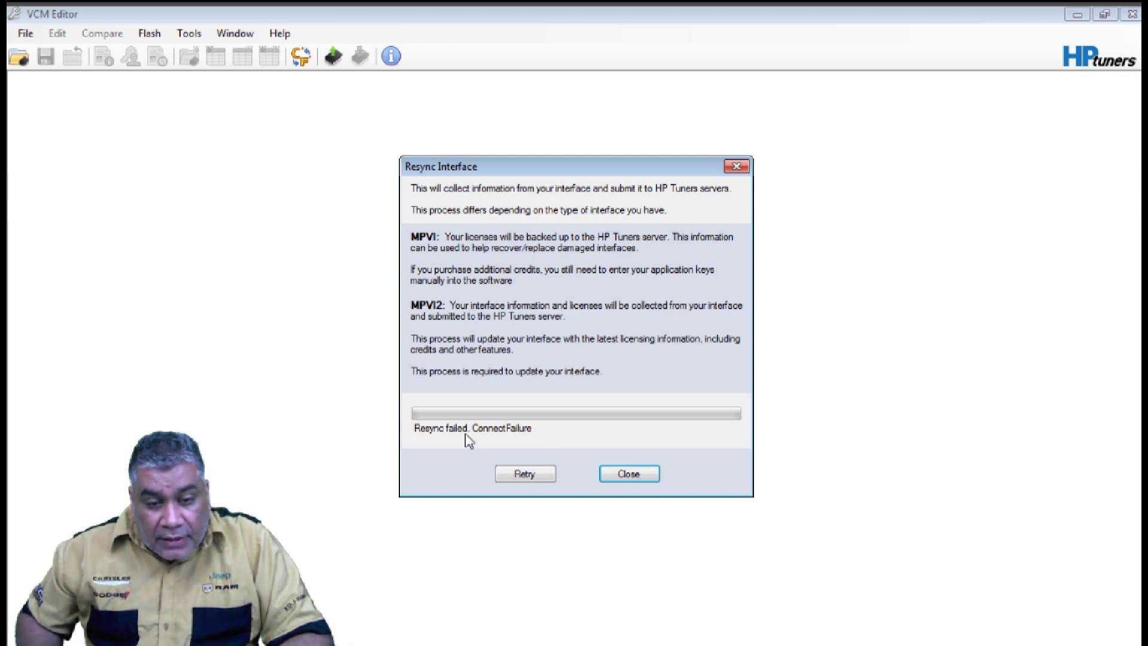
{"action": "left_click", "coordinate": [530, 473]}
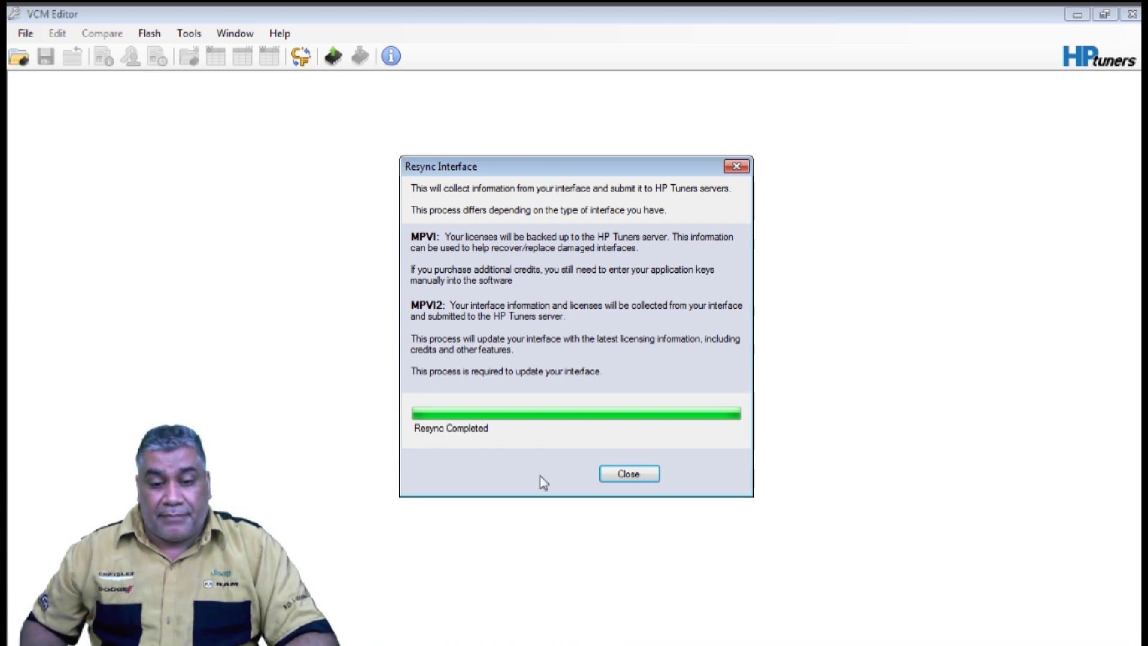
{"action": "left_click", "coordinate": [629, 474]}
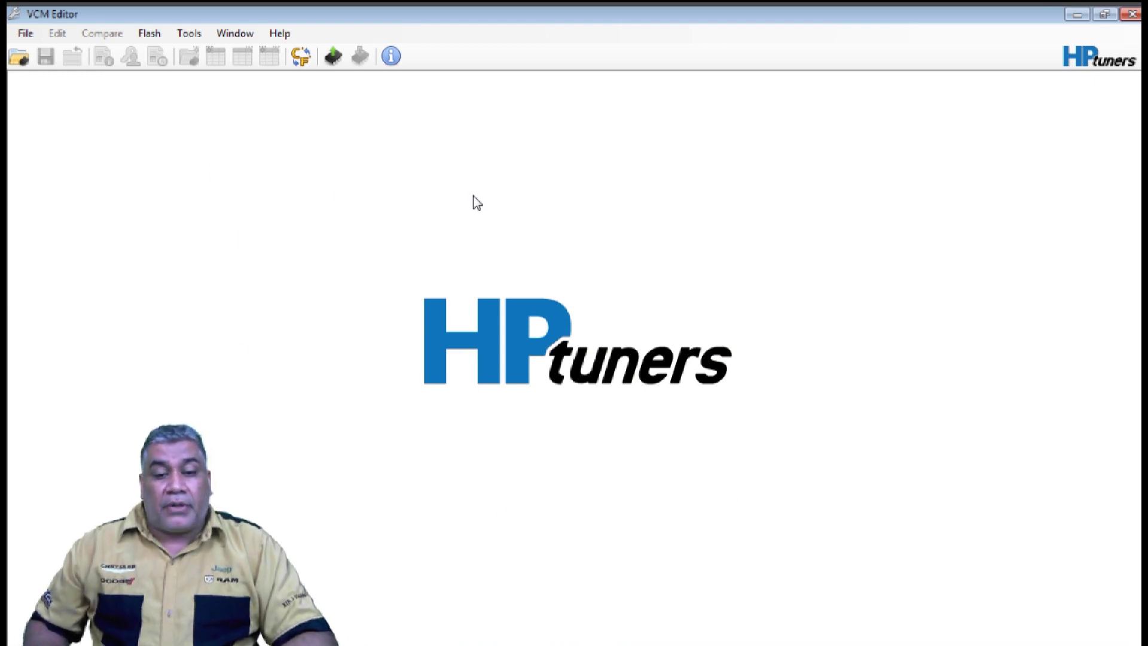
Step: Load the LOISTAN ORI tune from the CLASE 2 folder via File > Open (Ctrl+O)
{"action": "left_click", "coordinate": [15, 38]}
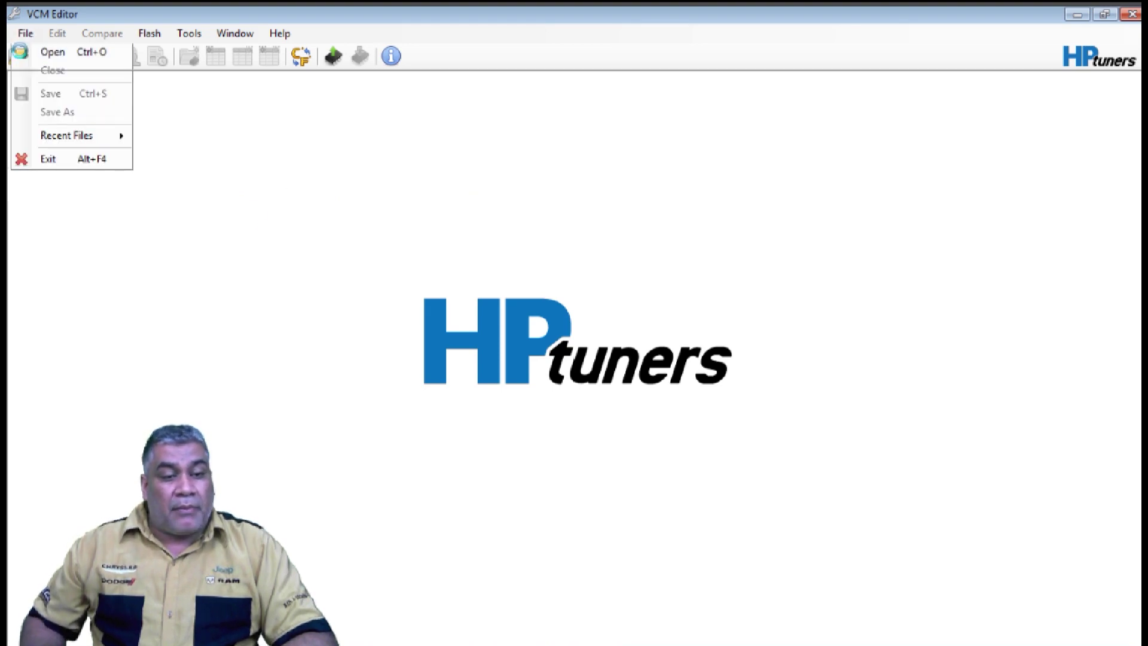
{"action": "key", "text": "ctrl+o"}
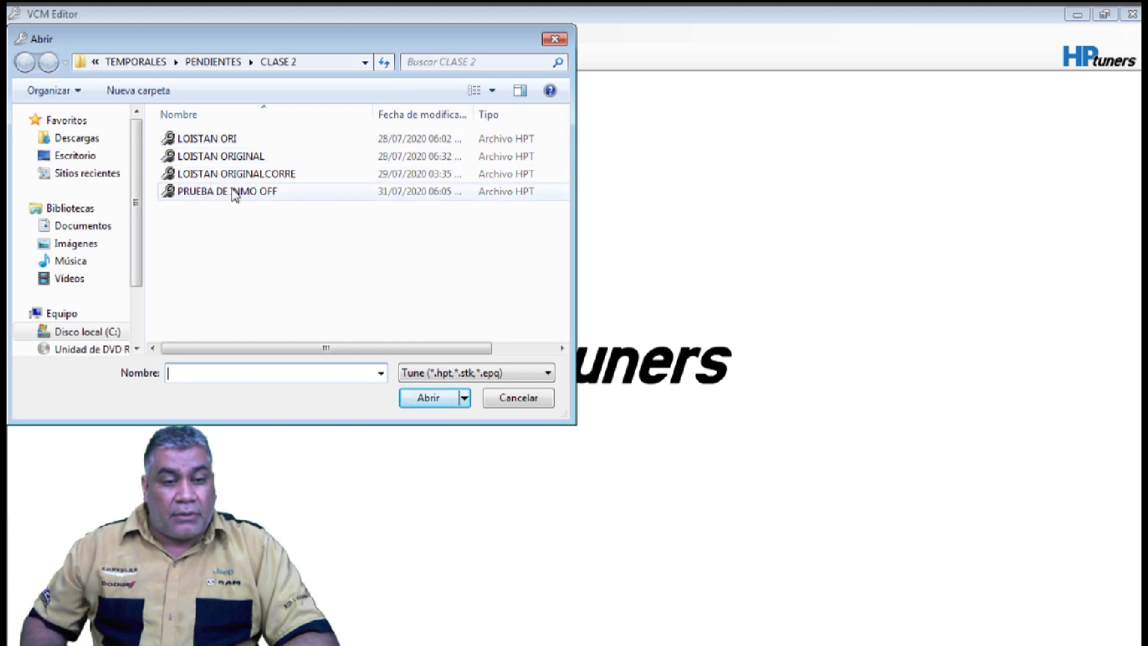
{"action": "double_click", "coordinate": [207, 138]}
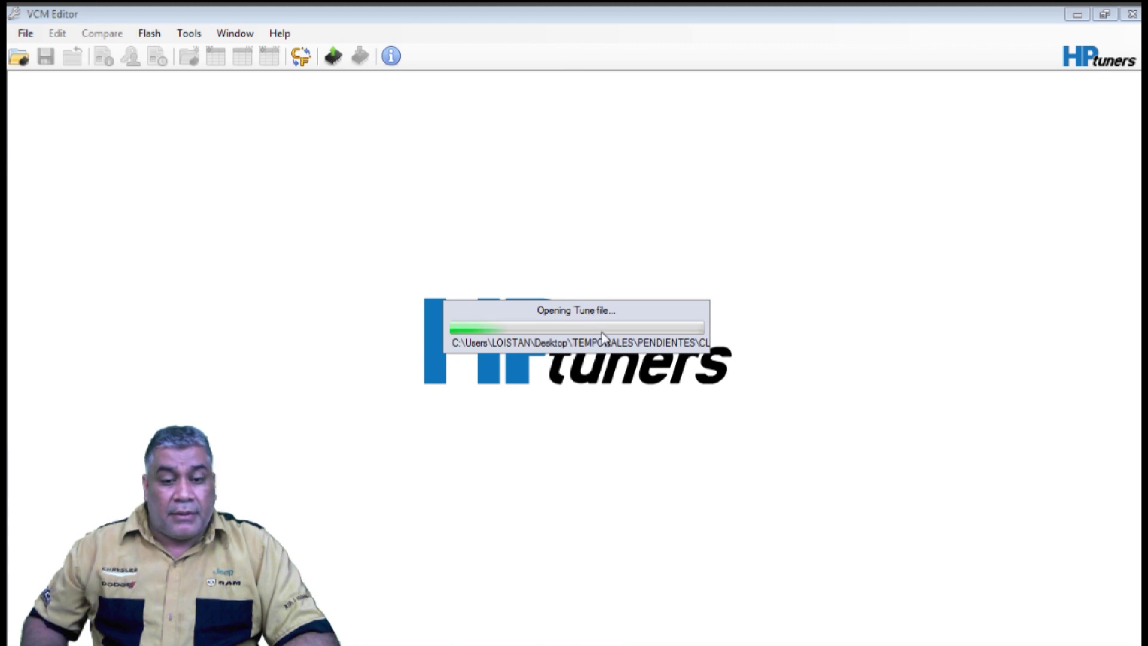